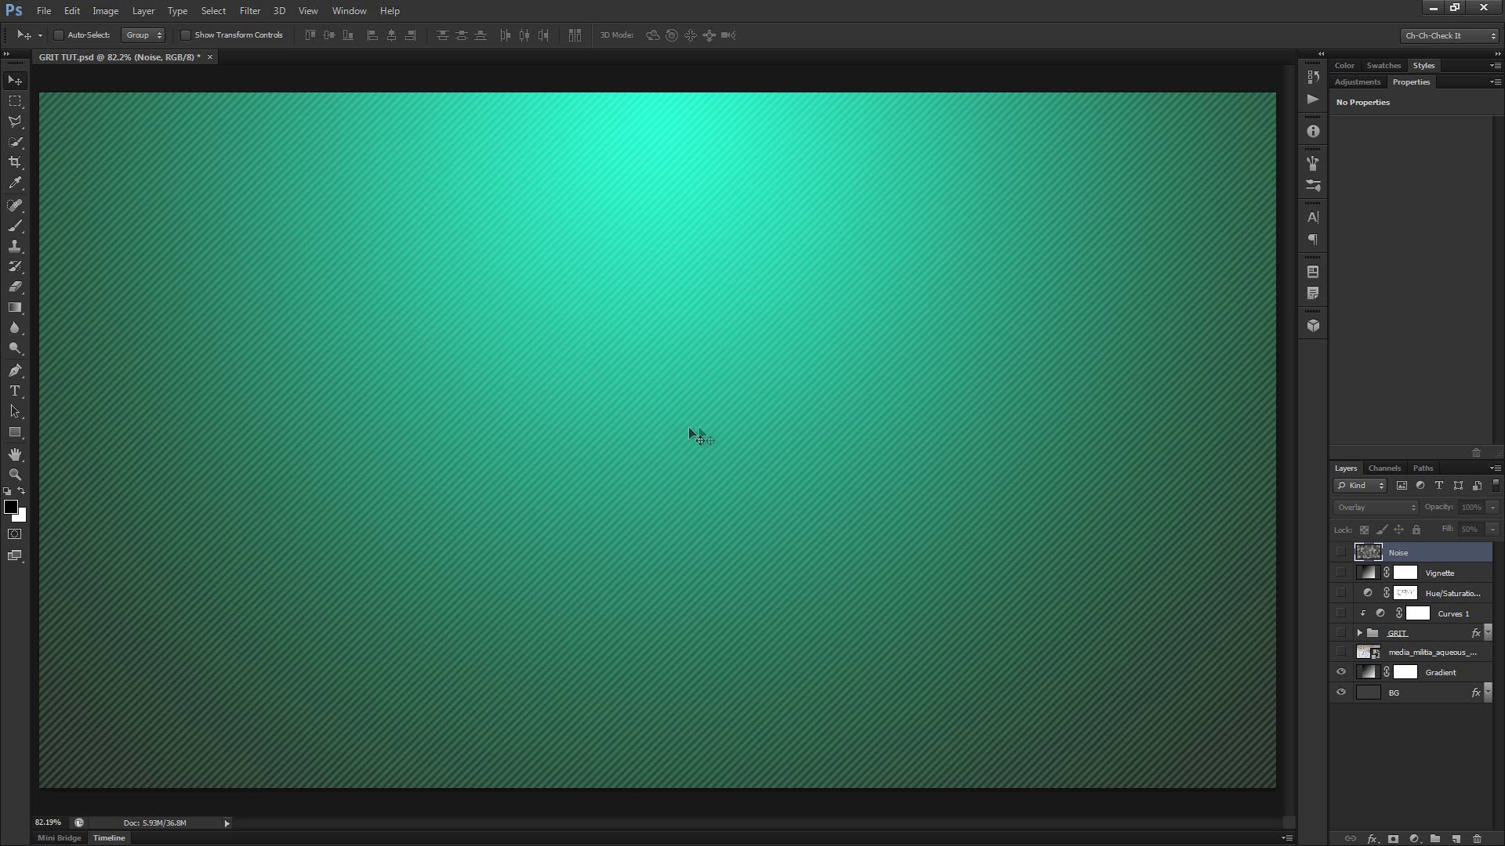
Show all hidden layers and preview the finished GRIT artwork full screen, then return to the normal view
left_click_drag(1341, 652, 1340, 555)
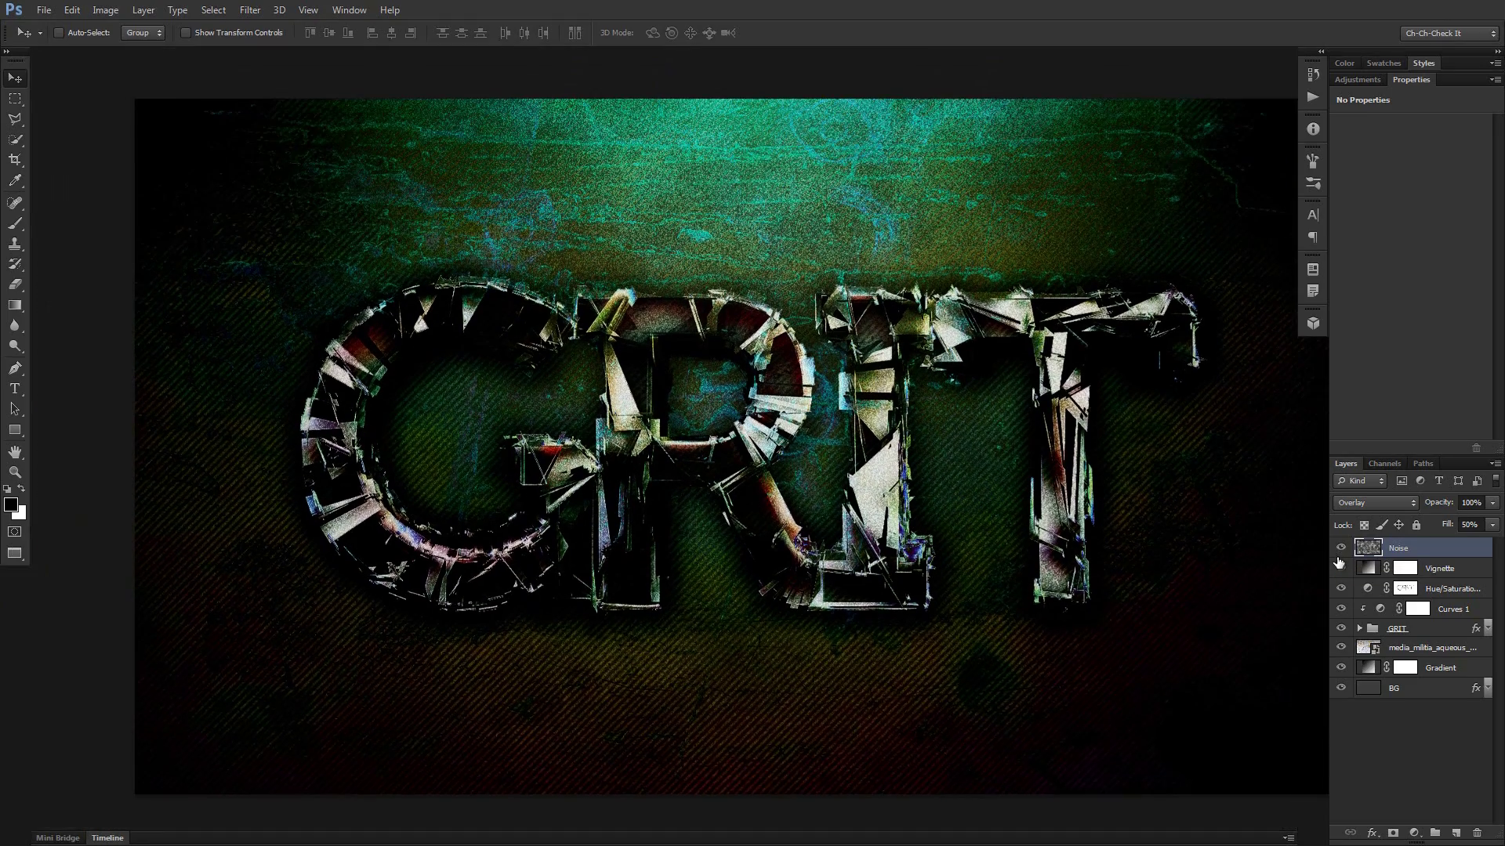
key("f")
key("f")
key("ctrl+0")
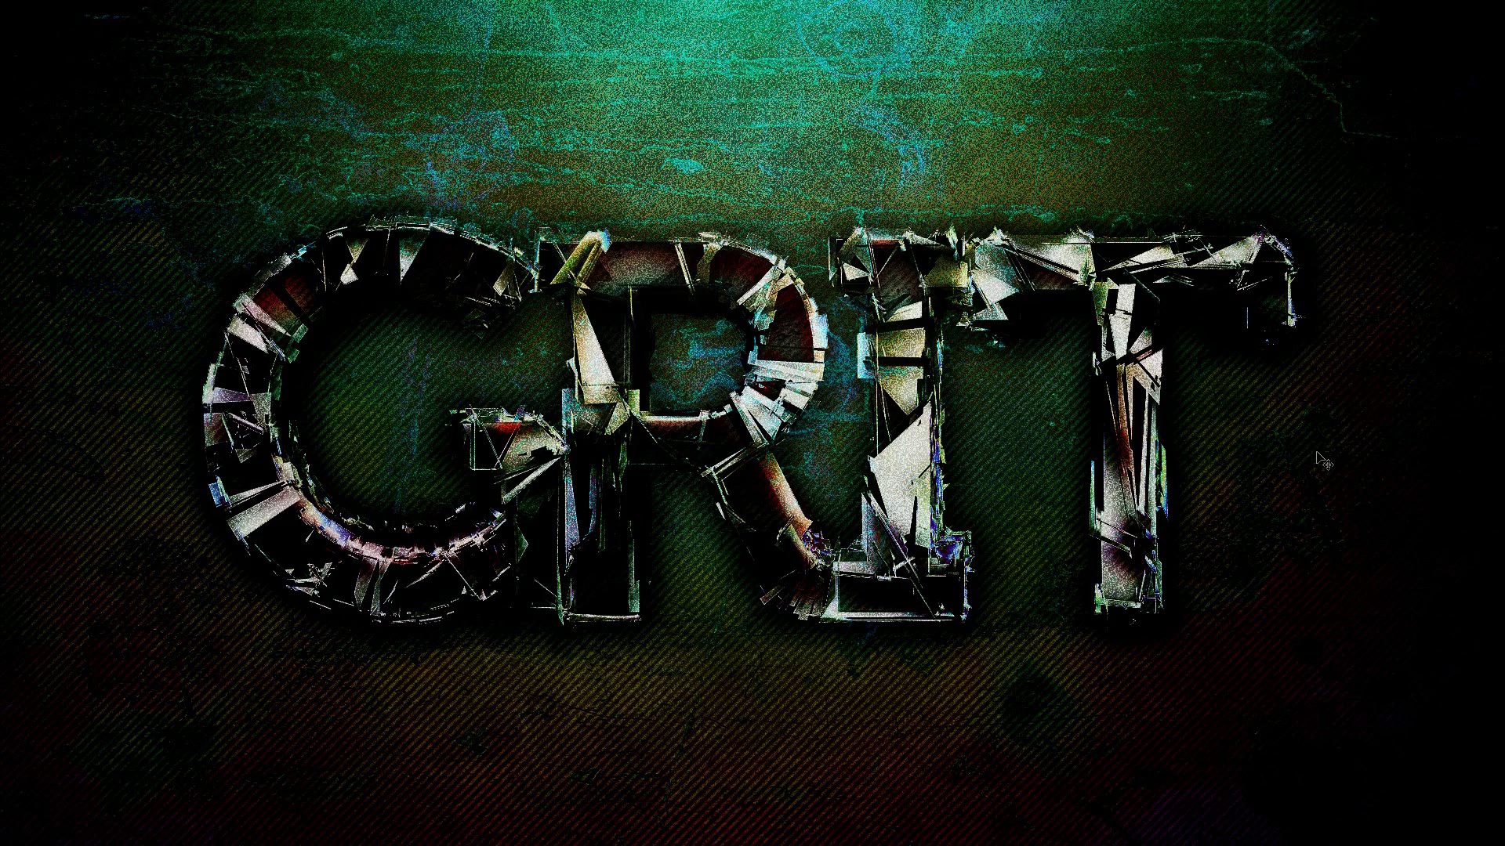
key("f")
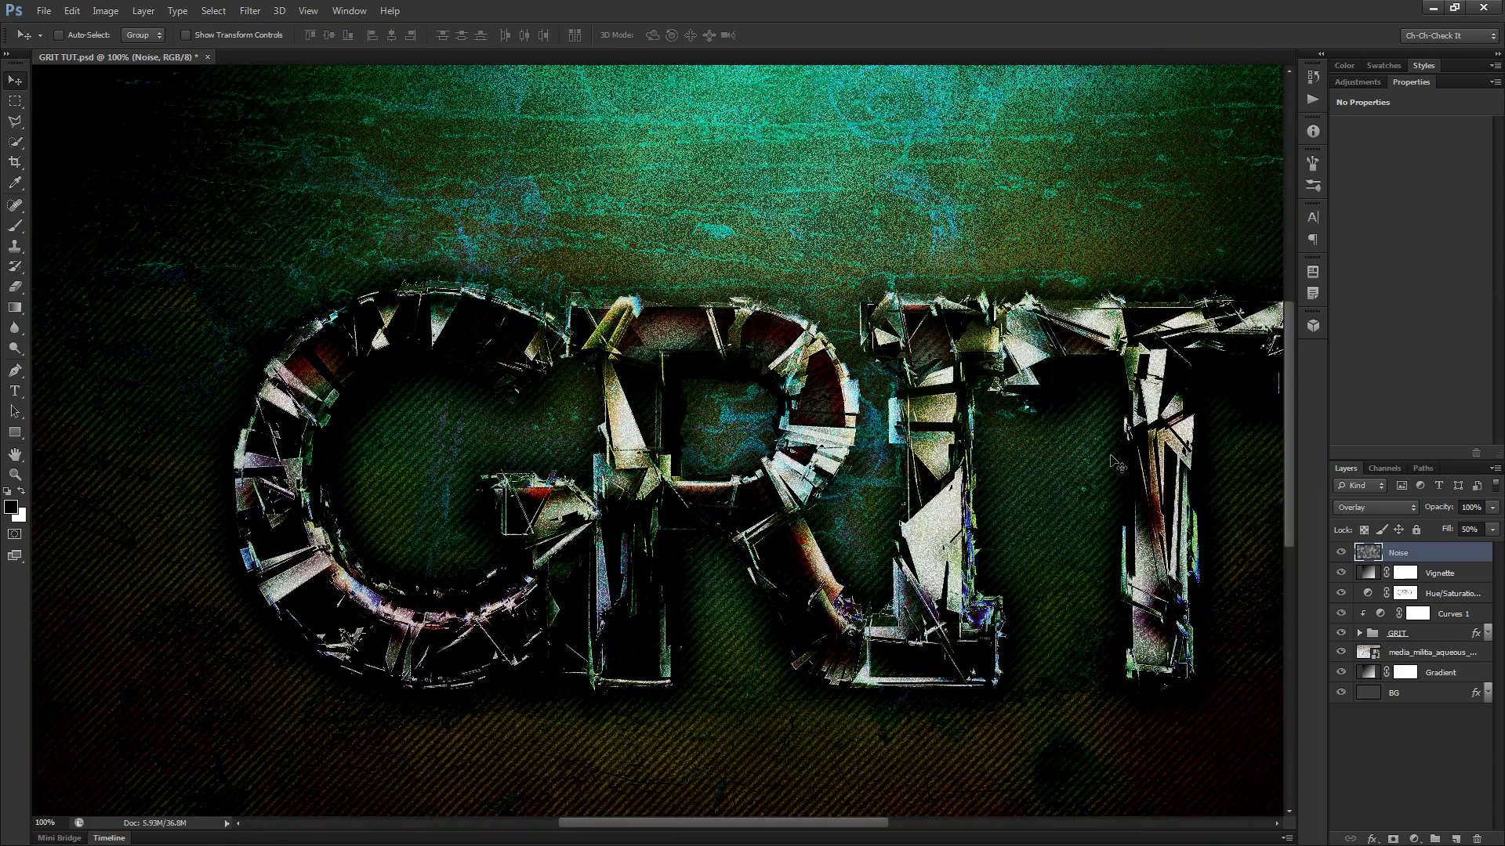
key("ctrl+0")
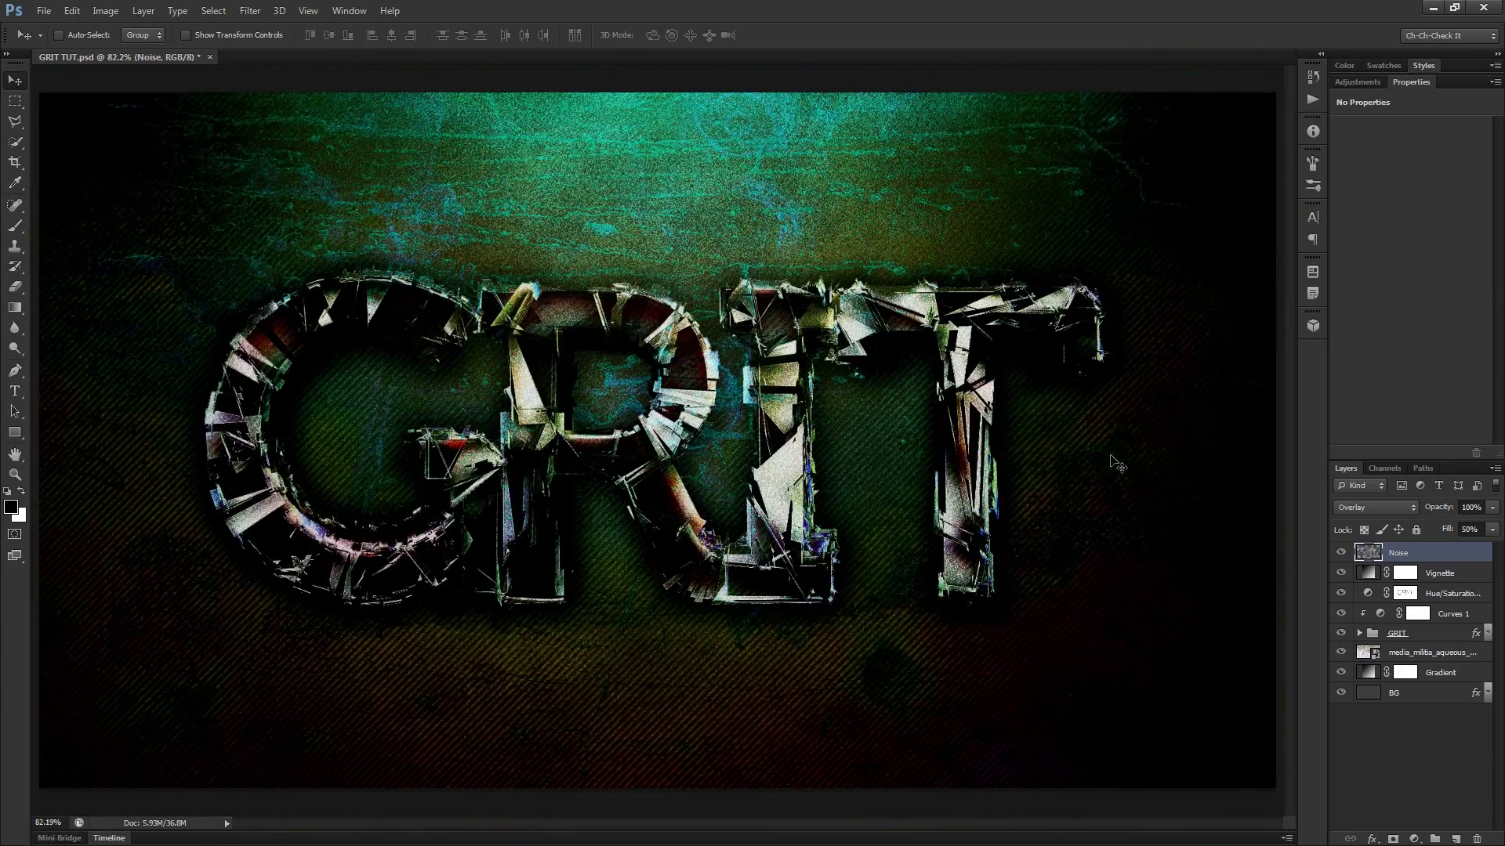
Delete the Hue/Saturation, Curves 1, GRIT, rust texture and Noise layers, and hide the Vignette layer
left_click(1454, 593)
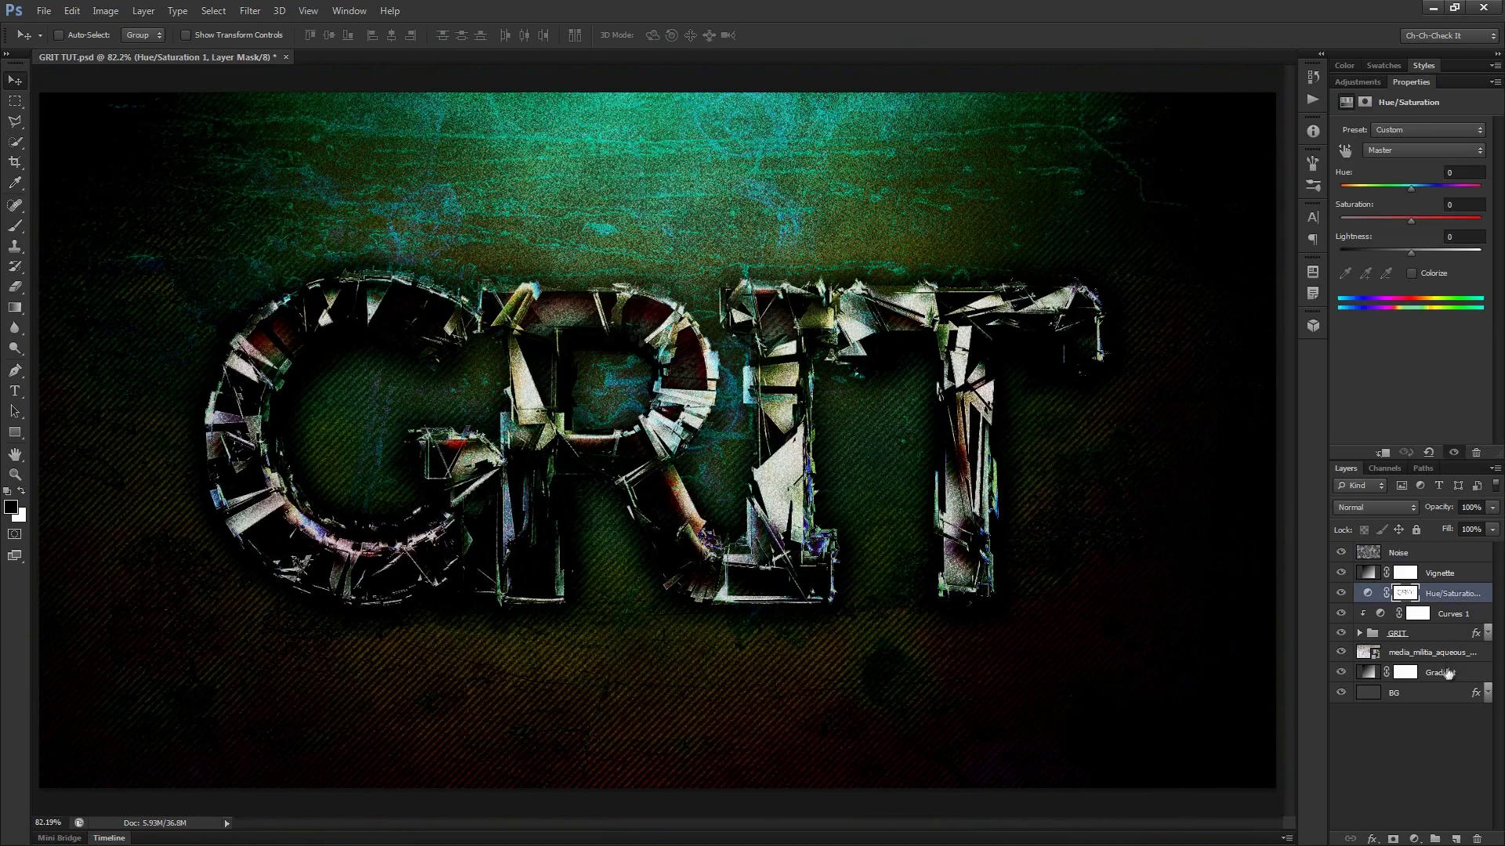
left_click(1452, 654, "shift")
key("Delete")
left_click(1408, 555)
key("Delete")
left_click(1341, 552)
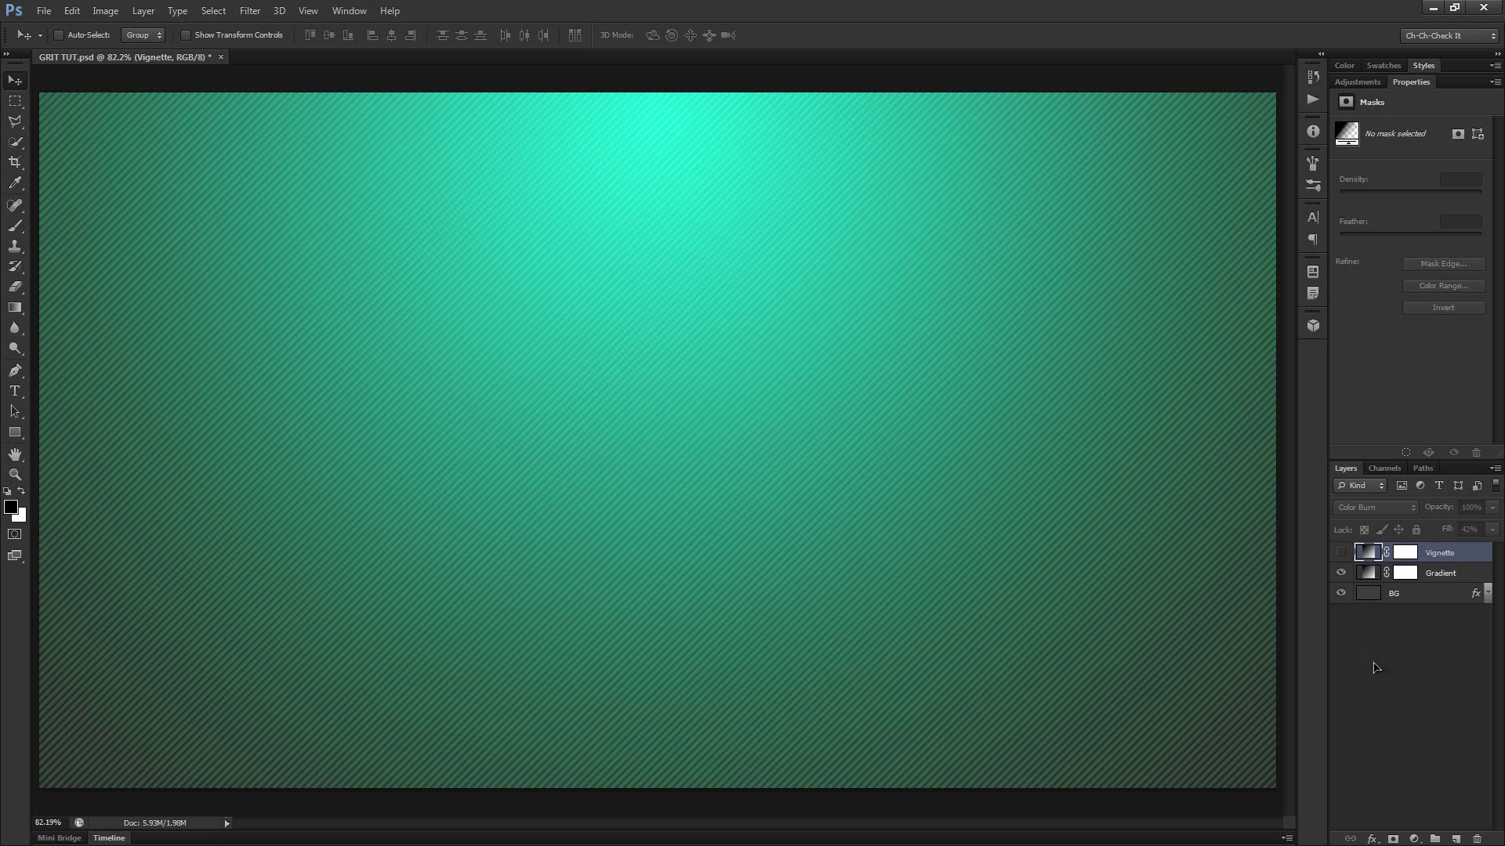
Examine the Gradient and Vignette layers, with the vignette shown and its gradient fill settings opened
left_click(1440, 599)
left_click(1441, 576)
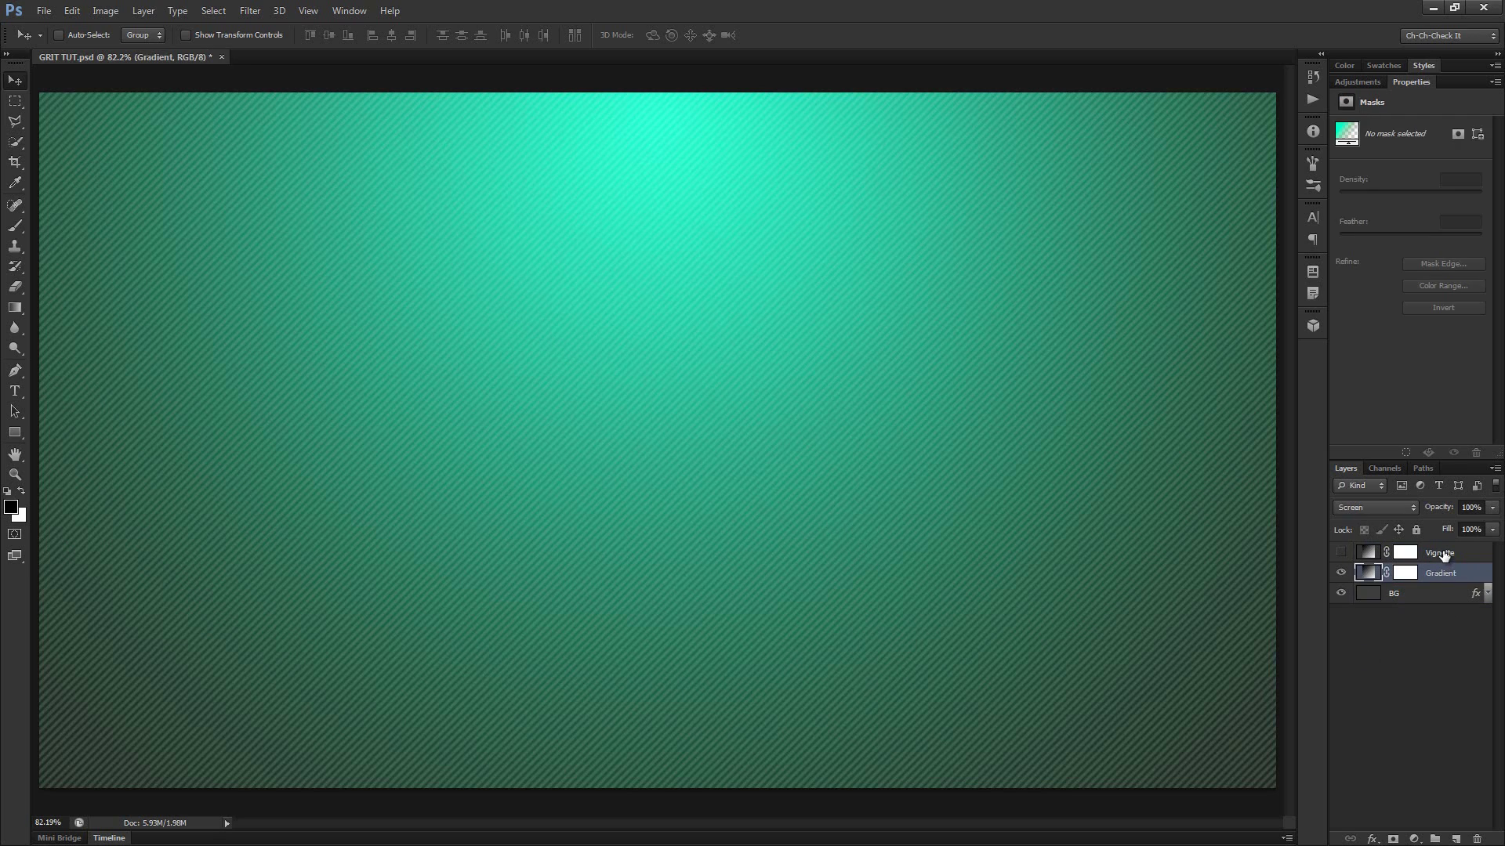
left_click(1367, 553)
left_click(1341, 553)
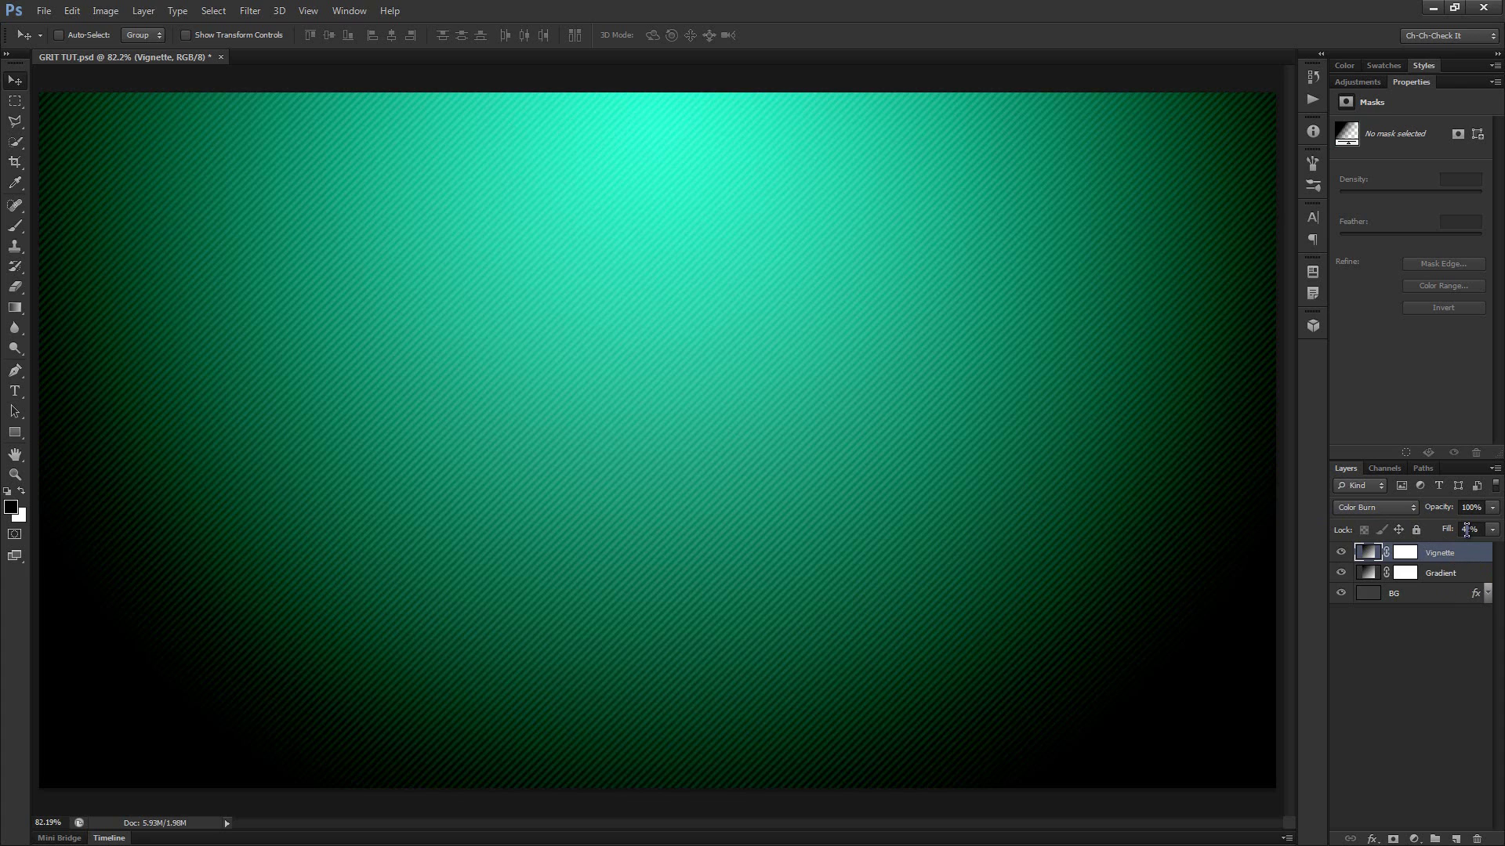
double_click(1368, 554)
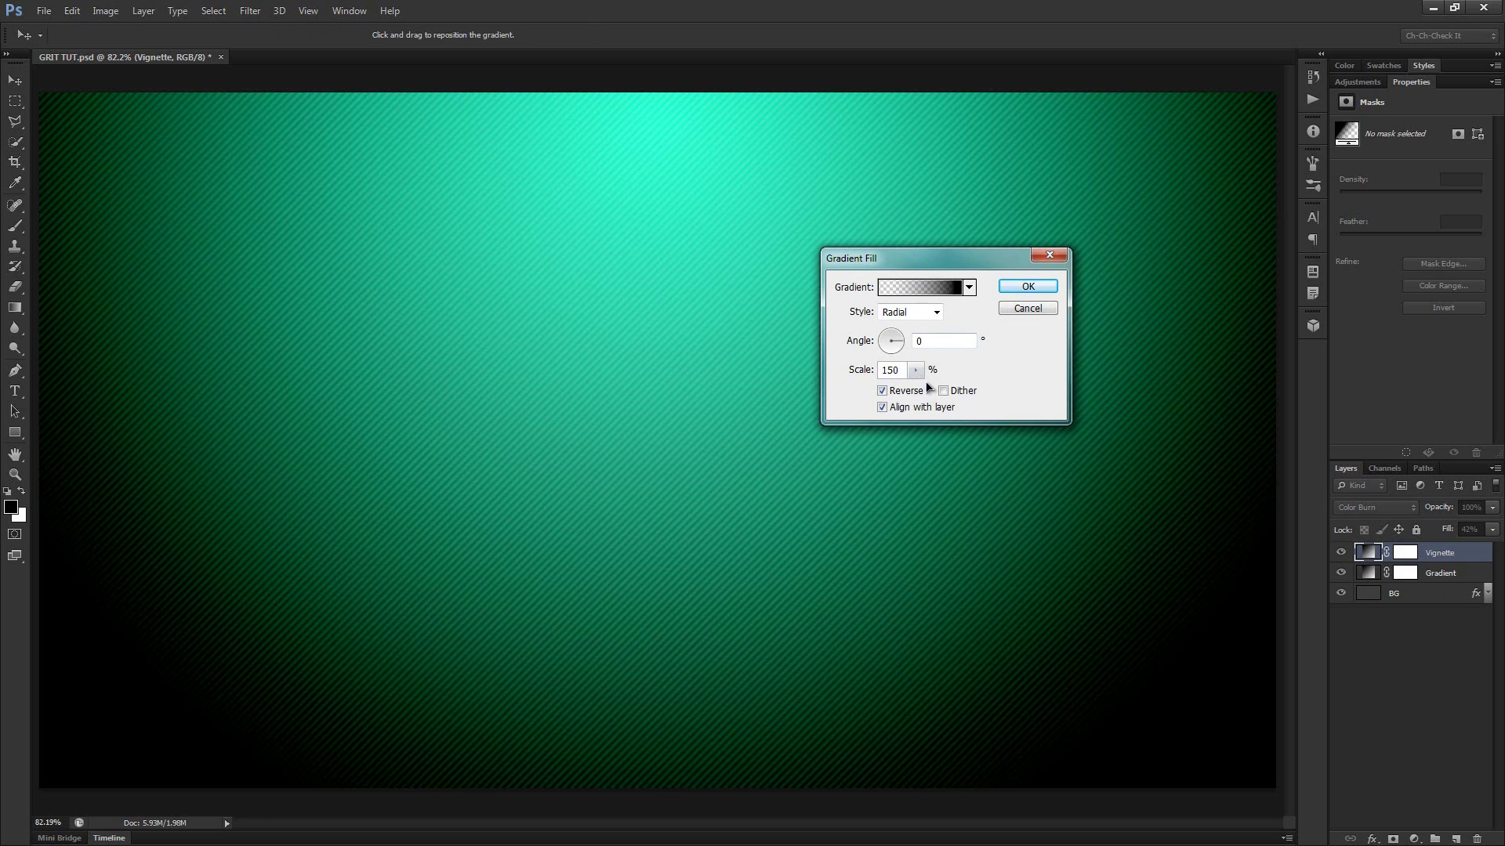
left_click(1029, 310)
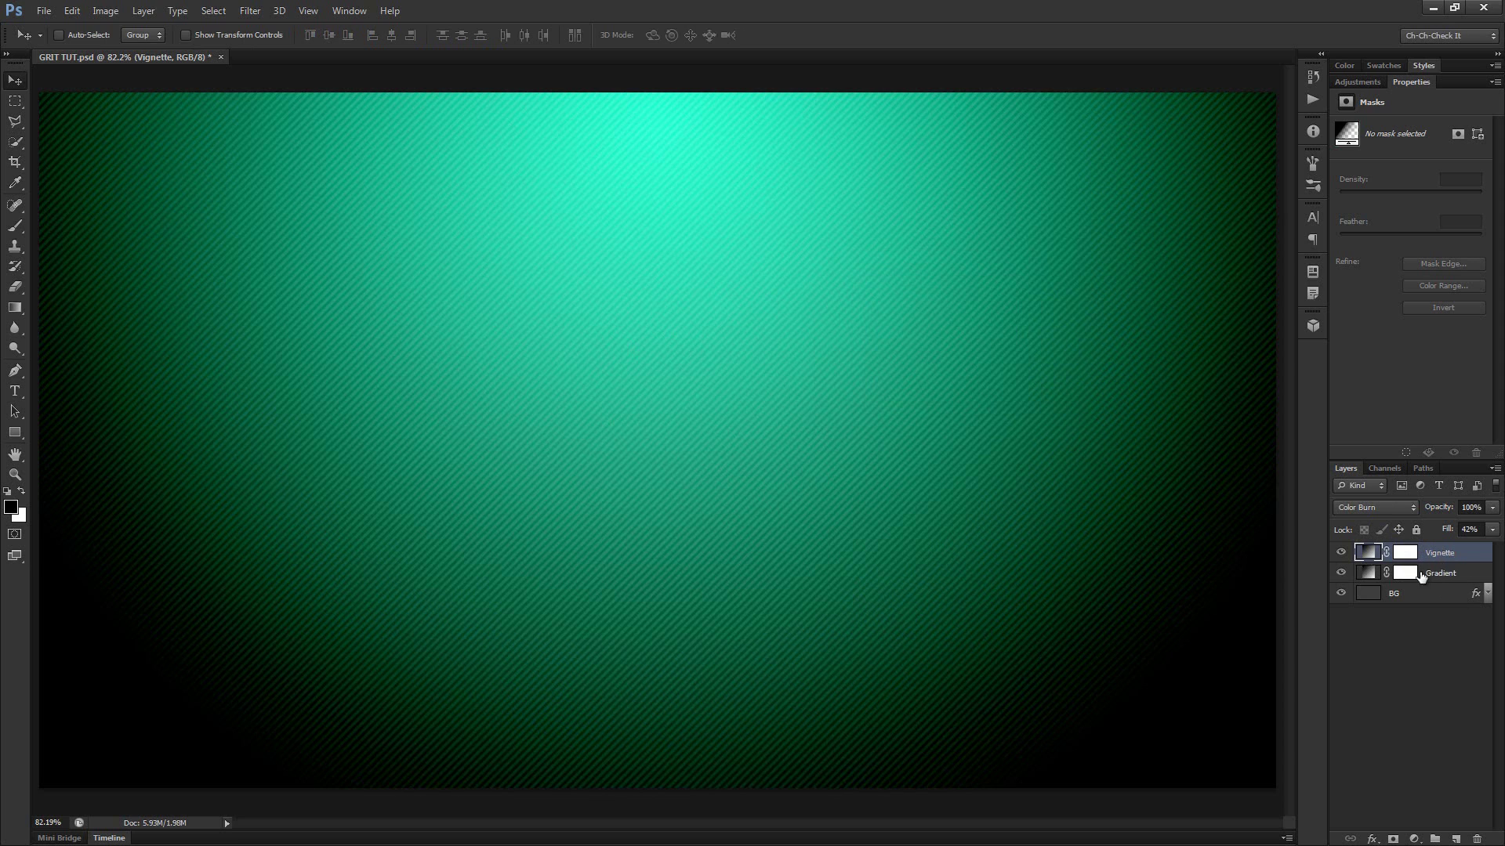
Hide the Vignette layer and place media_militia_aqueous_sun_rust_02_027 above the Gradient layer, stretched to about 154% wide and 134% high to cover the canvas
left_click(1453, 576)
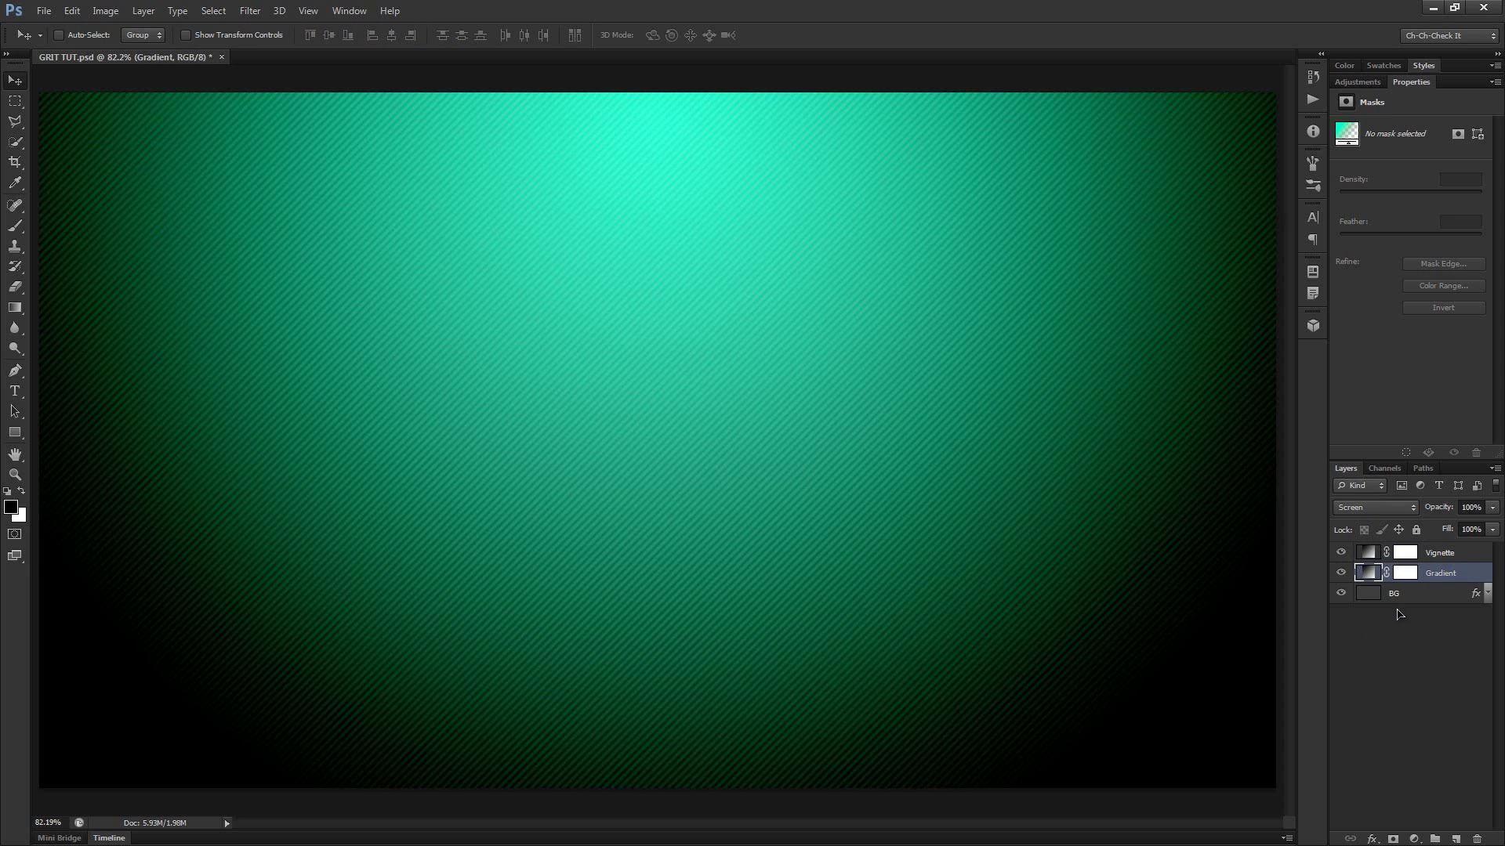
left_click(1340, 553)
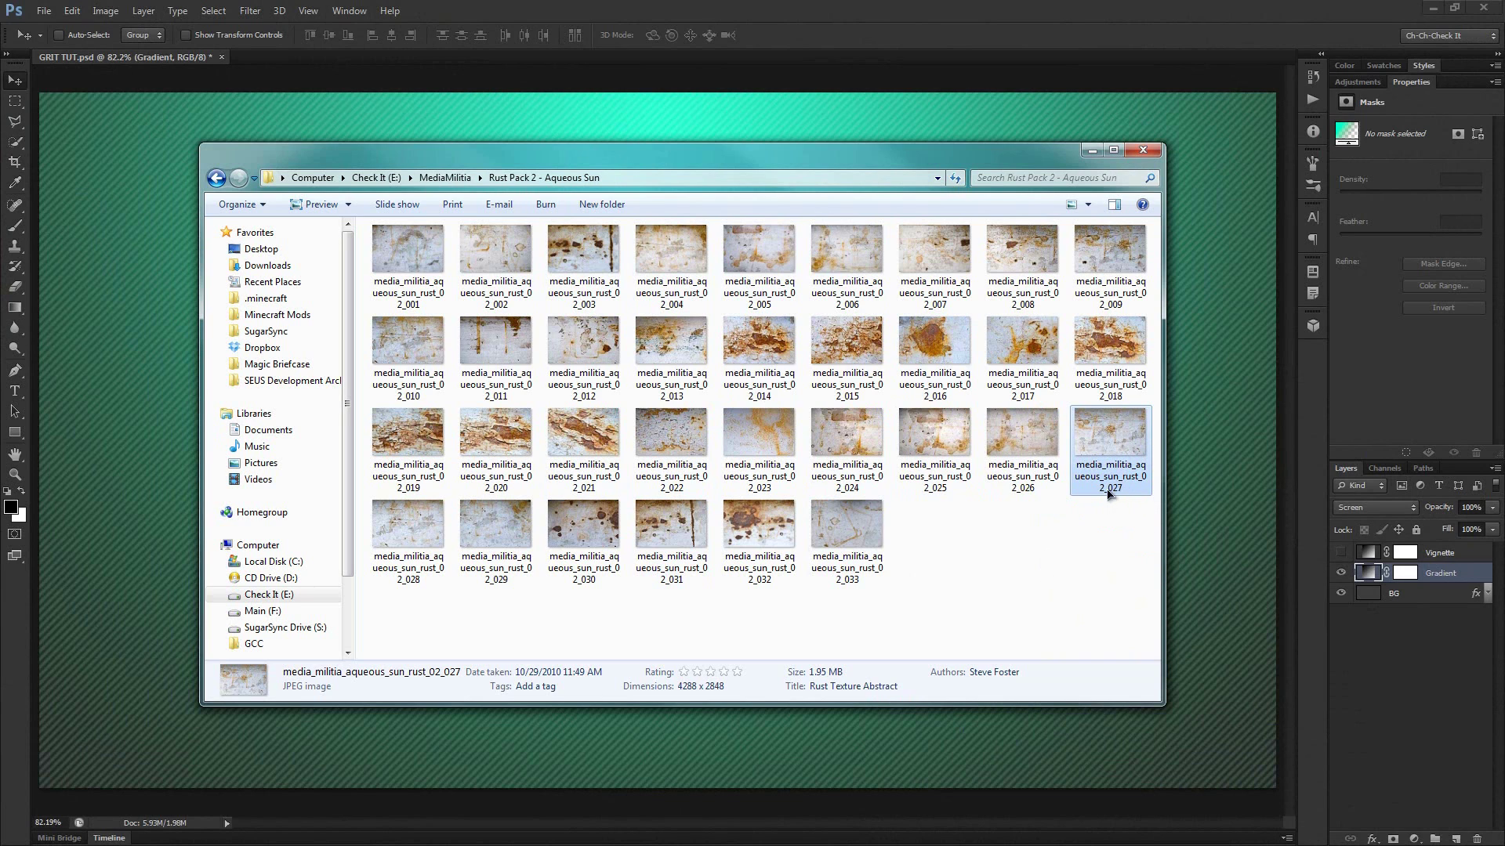
left_click_drag(1112, 435, 1225, 337)
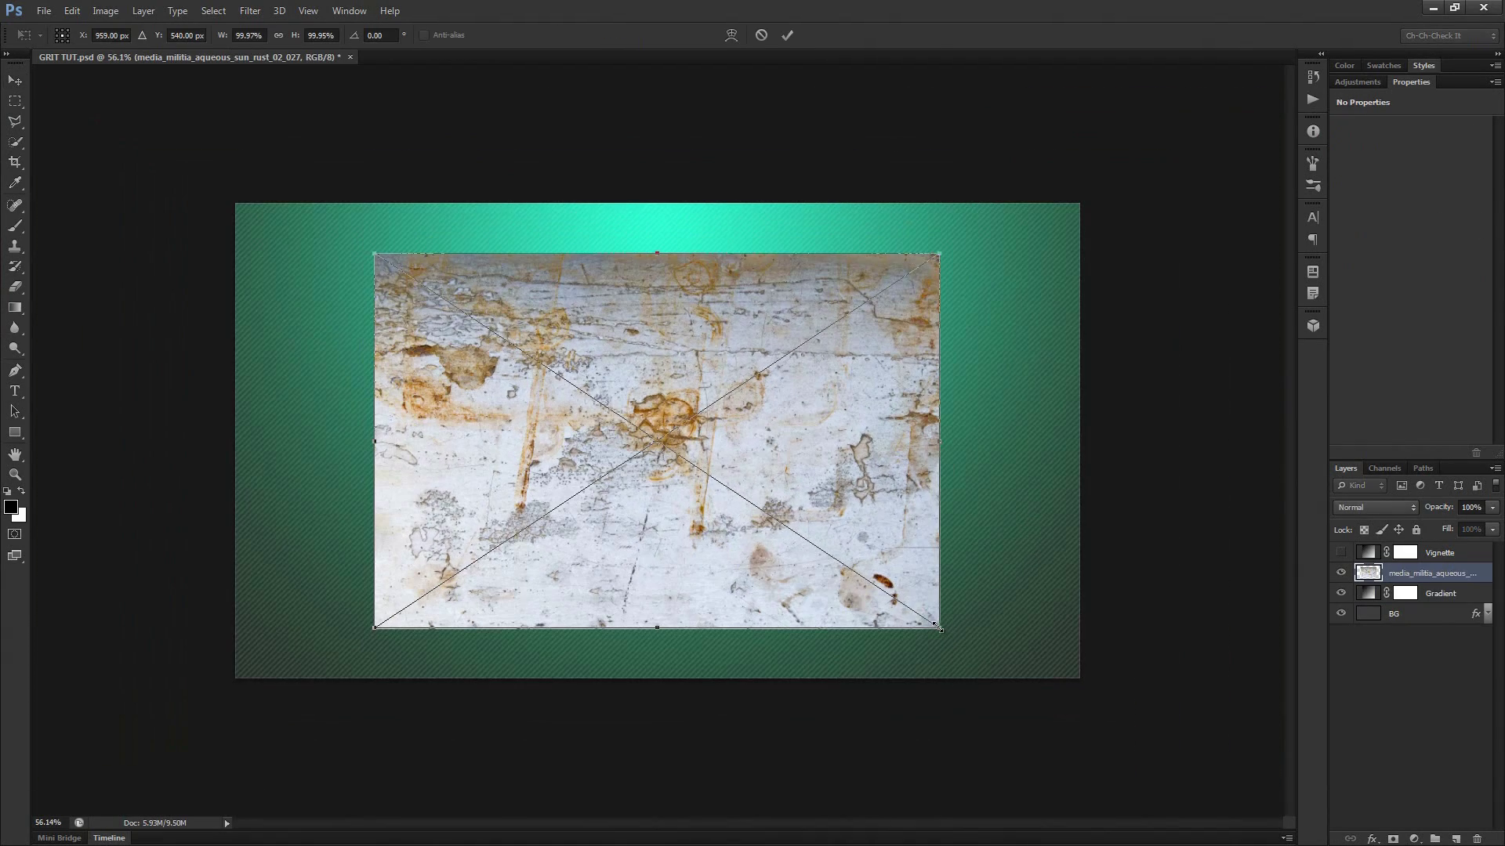
left_click_drag(936, 625, 1091, 691)
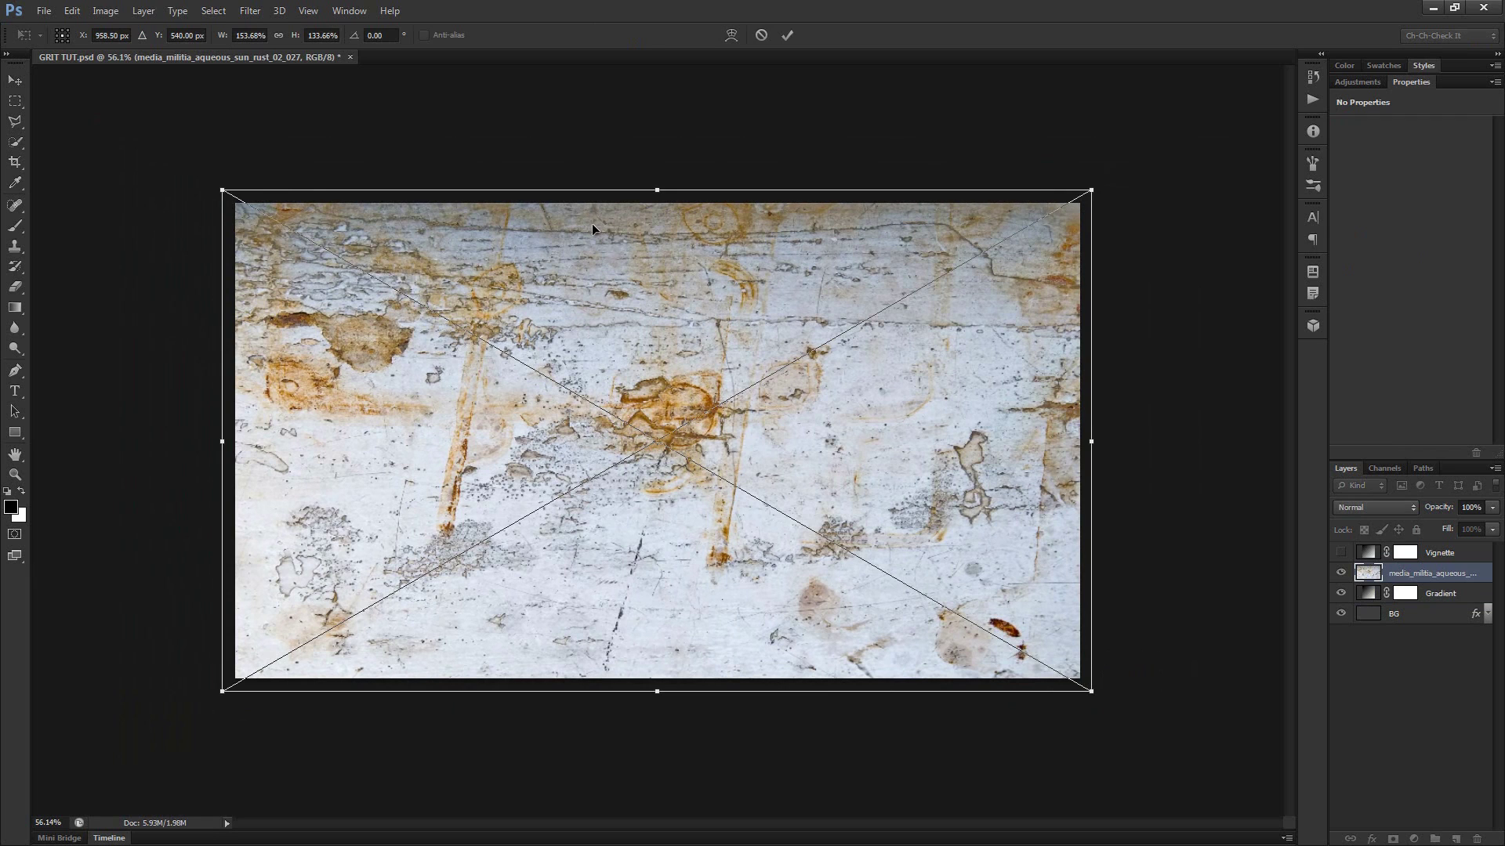
key("Return")
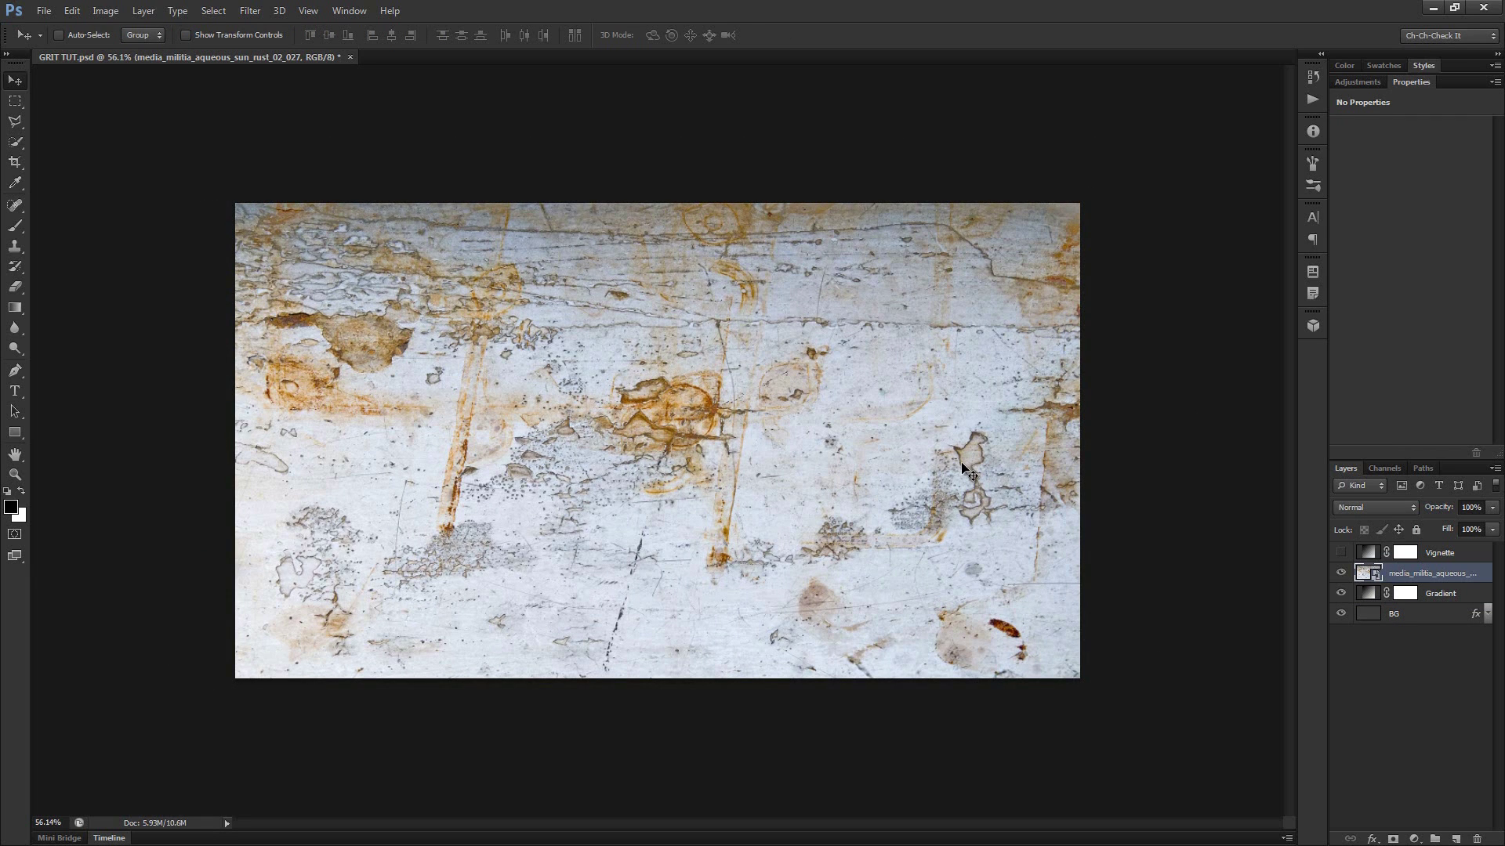
key("ctrl+0")
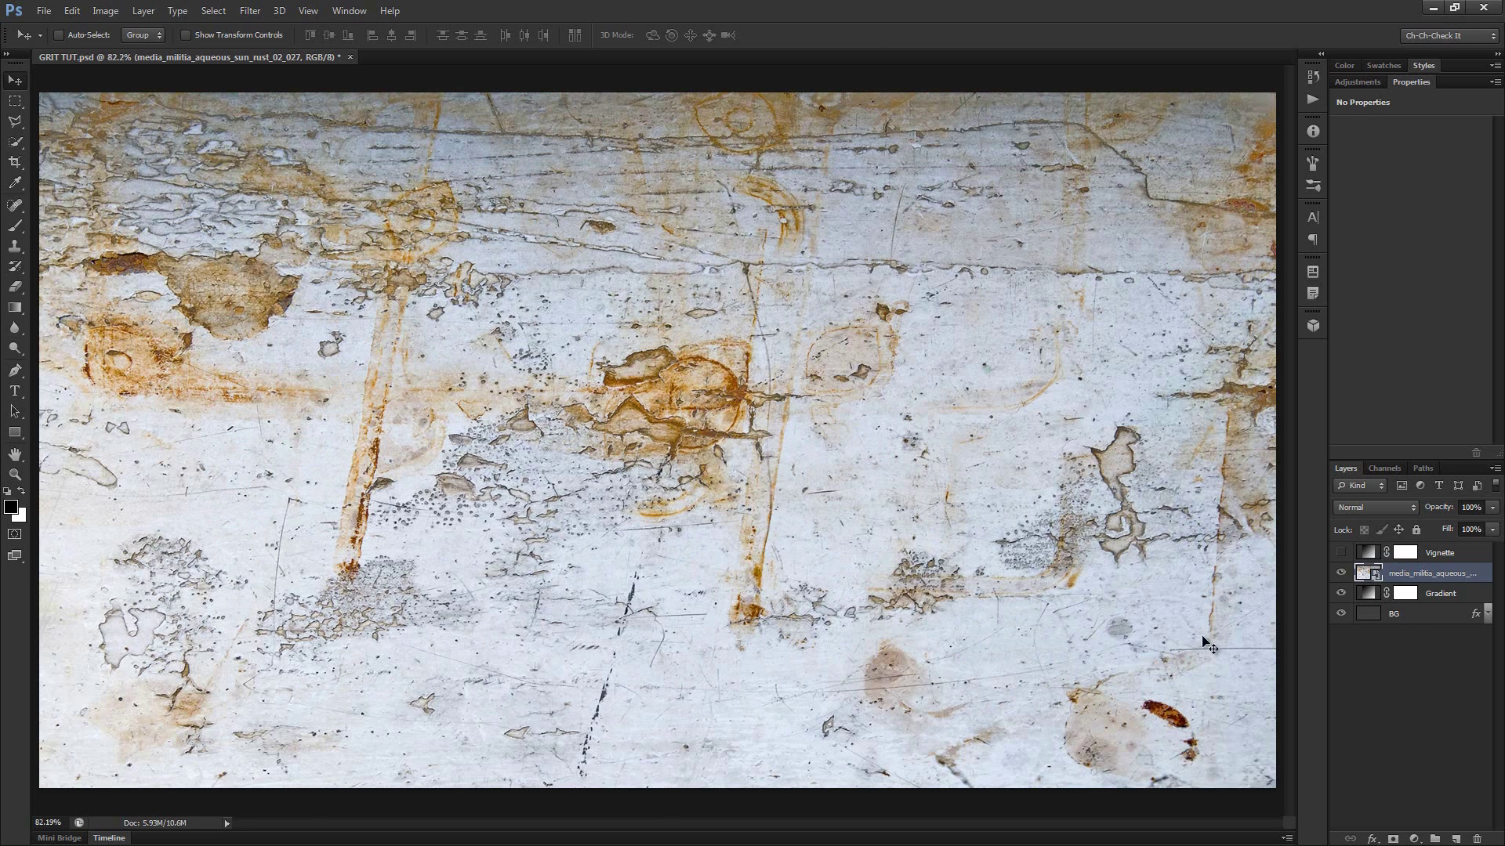
Set the rust texture layer's blend mode to Difference and its fill to 62%
left_click(1379, 509)
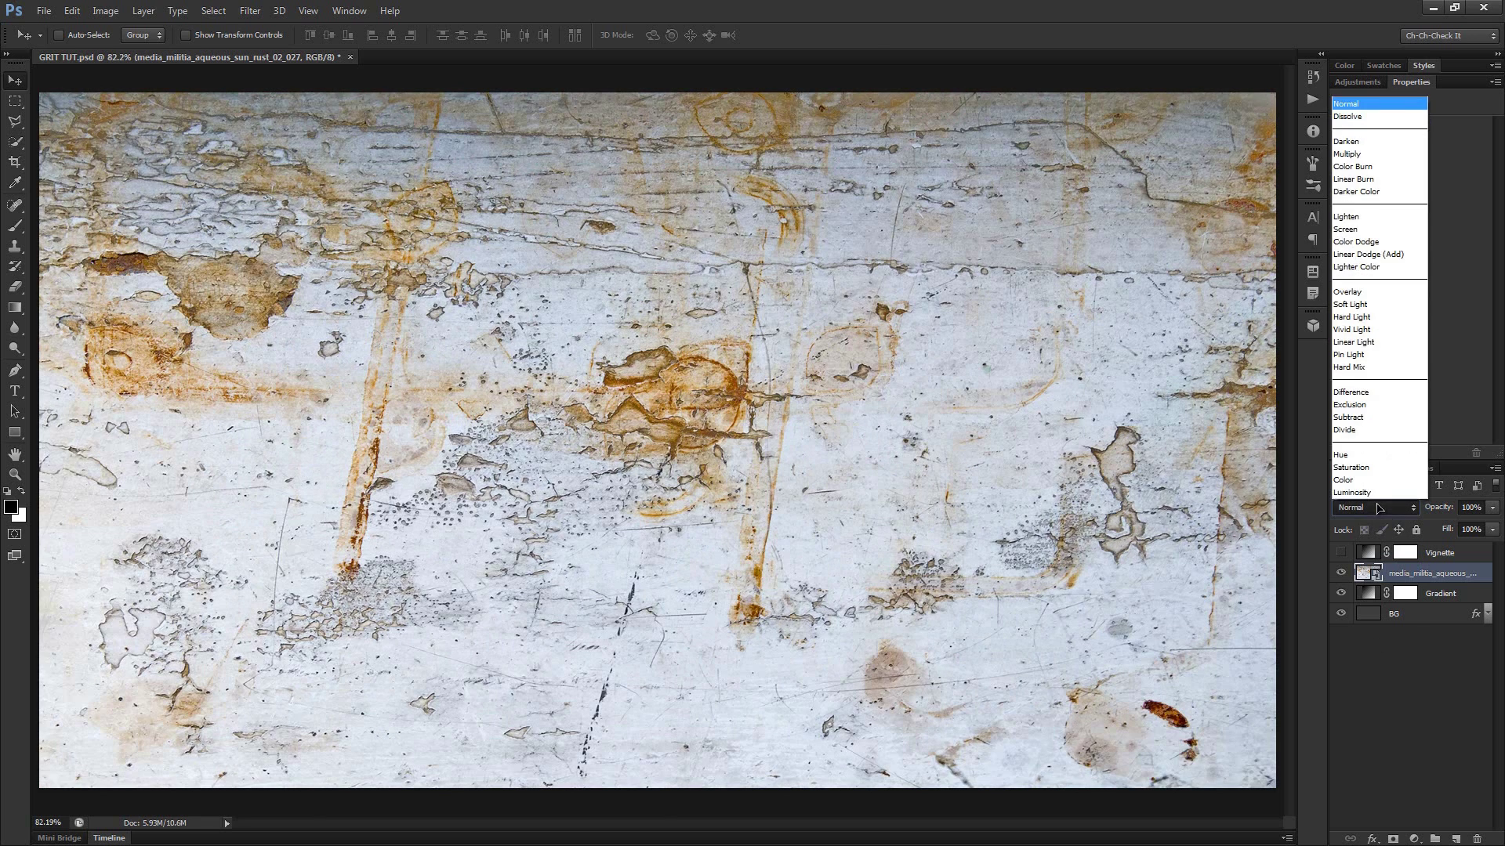
left_click(1354, 396)
left_click(1471, 529)
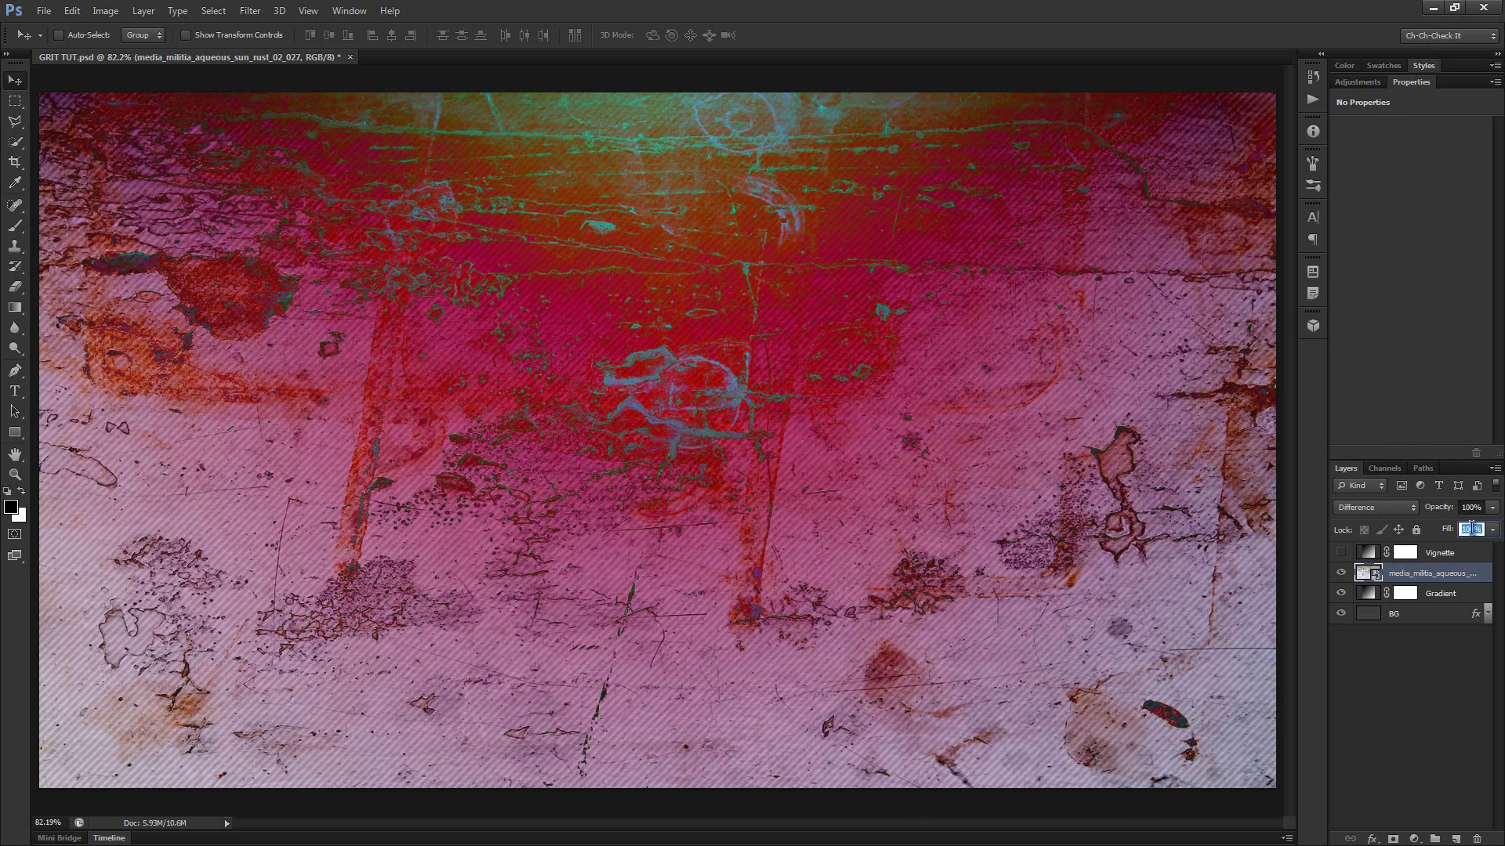
type("62")
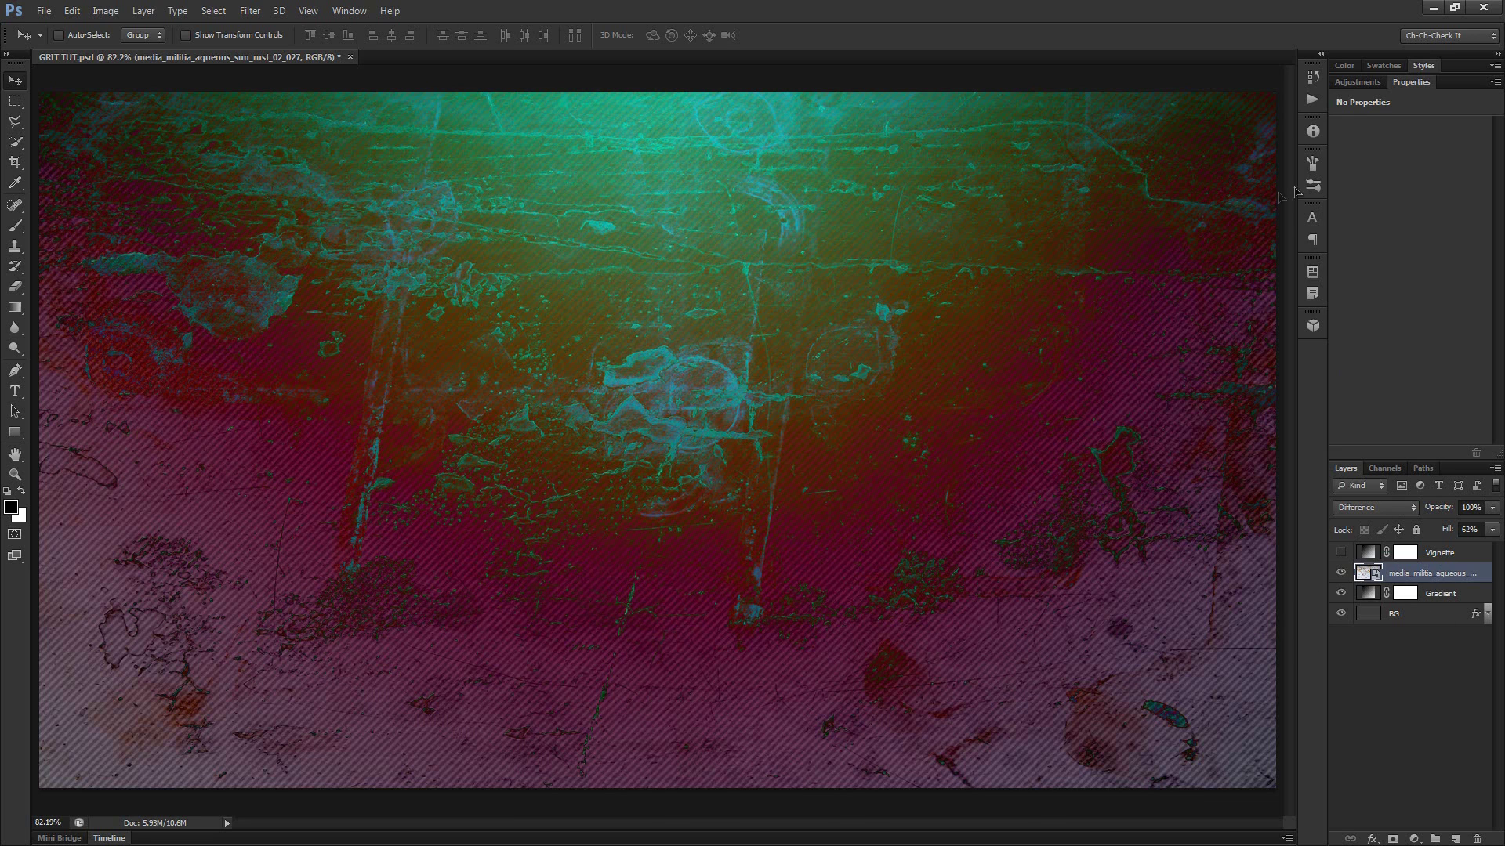
Add a Hue/Saturation adjustment layer with Reds at hue 145, saturation -39 and lightness 34, and show the Vignette layer
left_click(1358, 83)
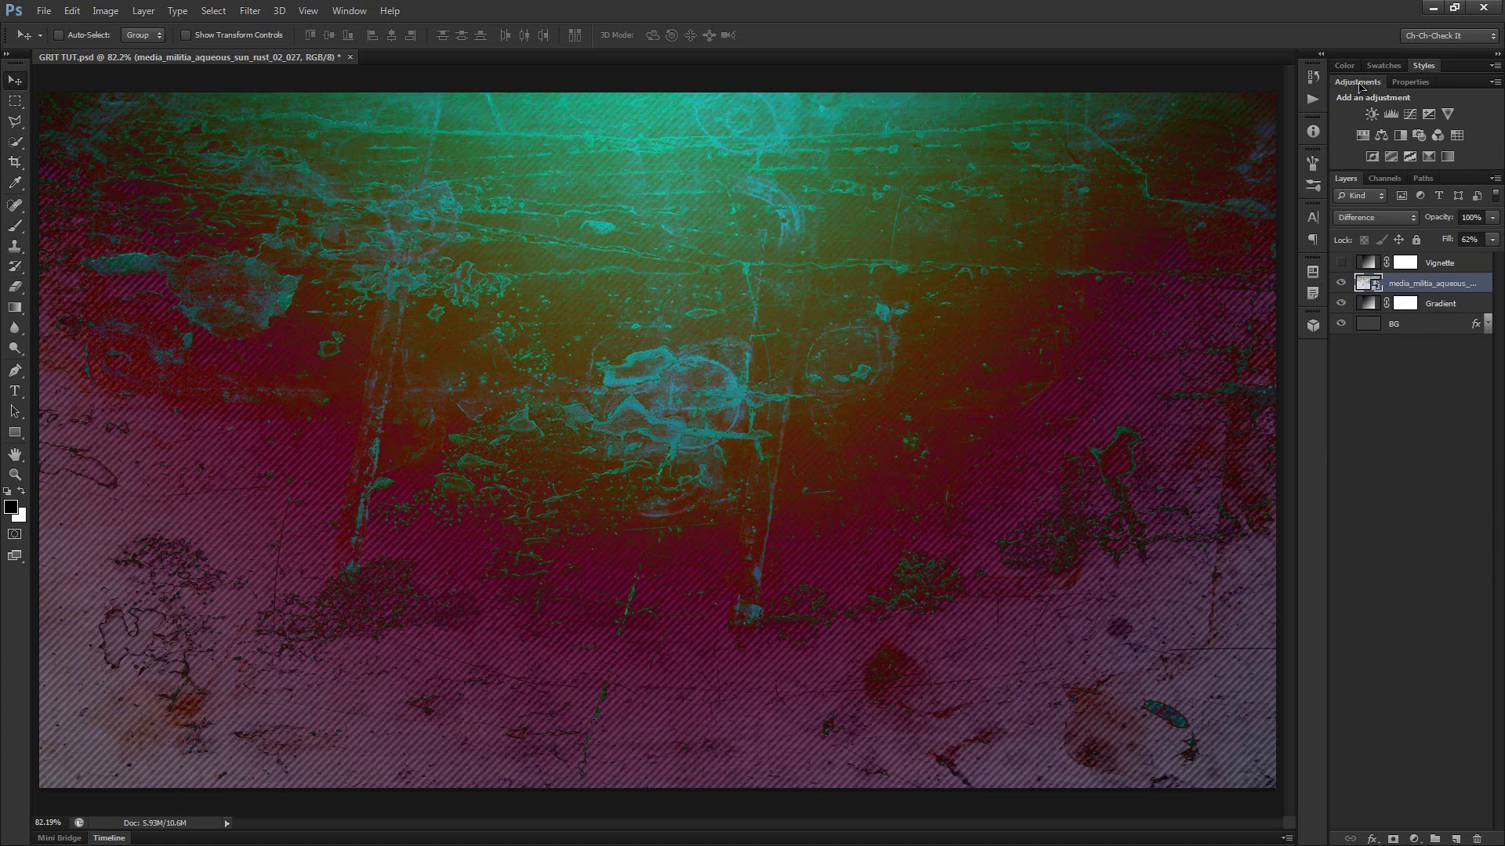
left_click(1362, 136)
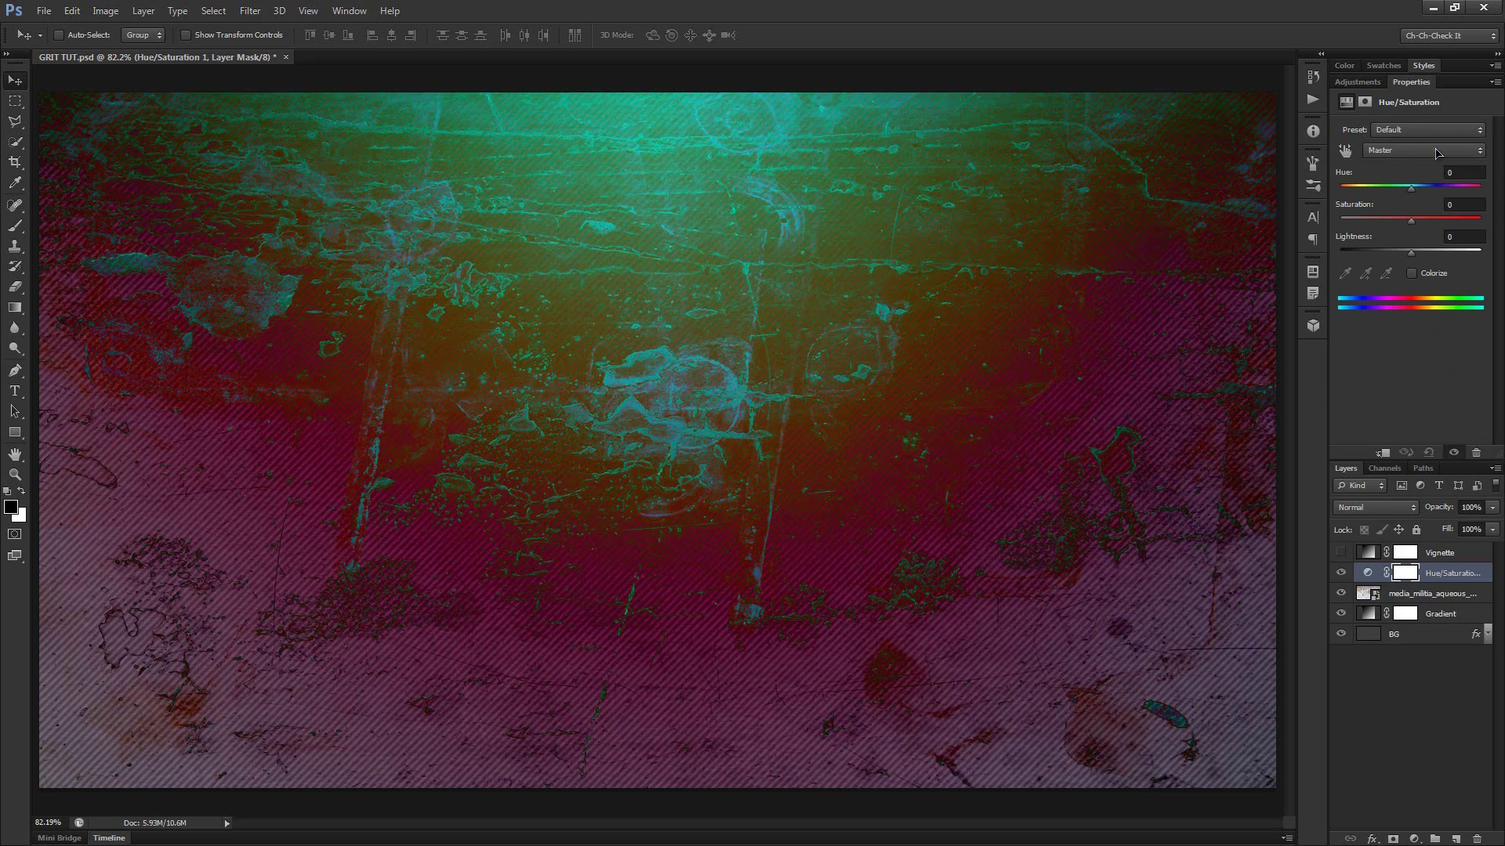
left_click(1406, 151)
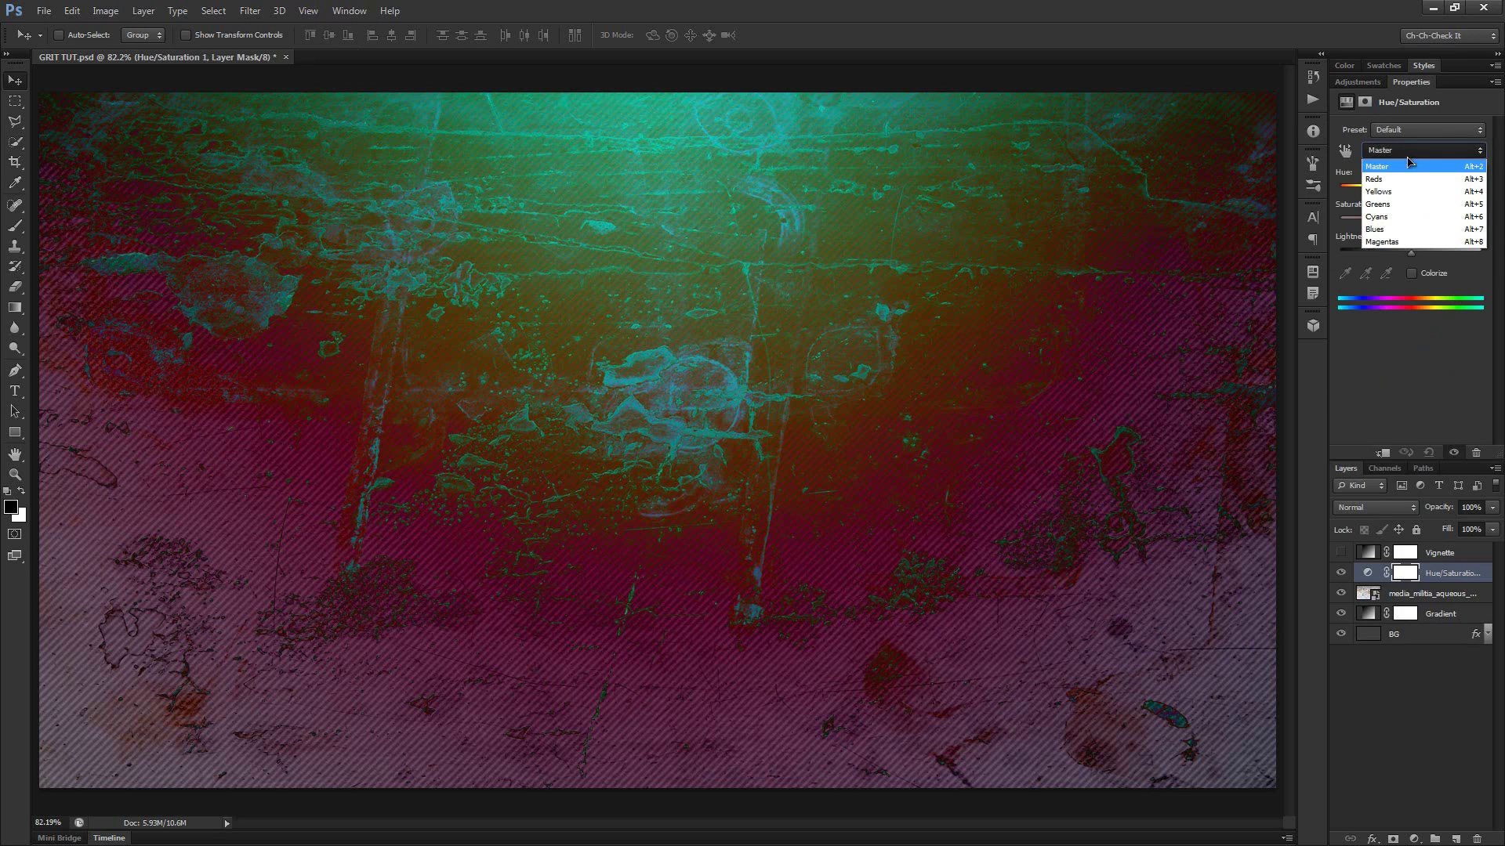
left_click(1415, 180)
left_click(1459, 172)
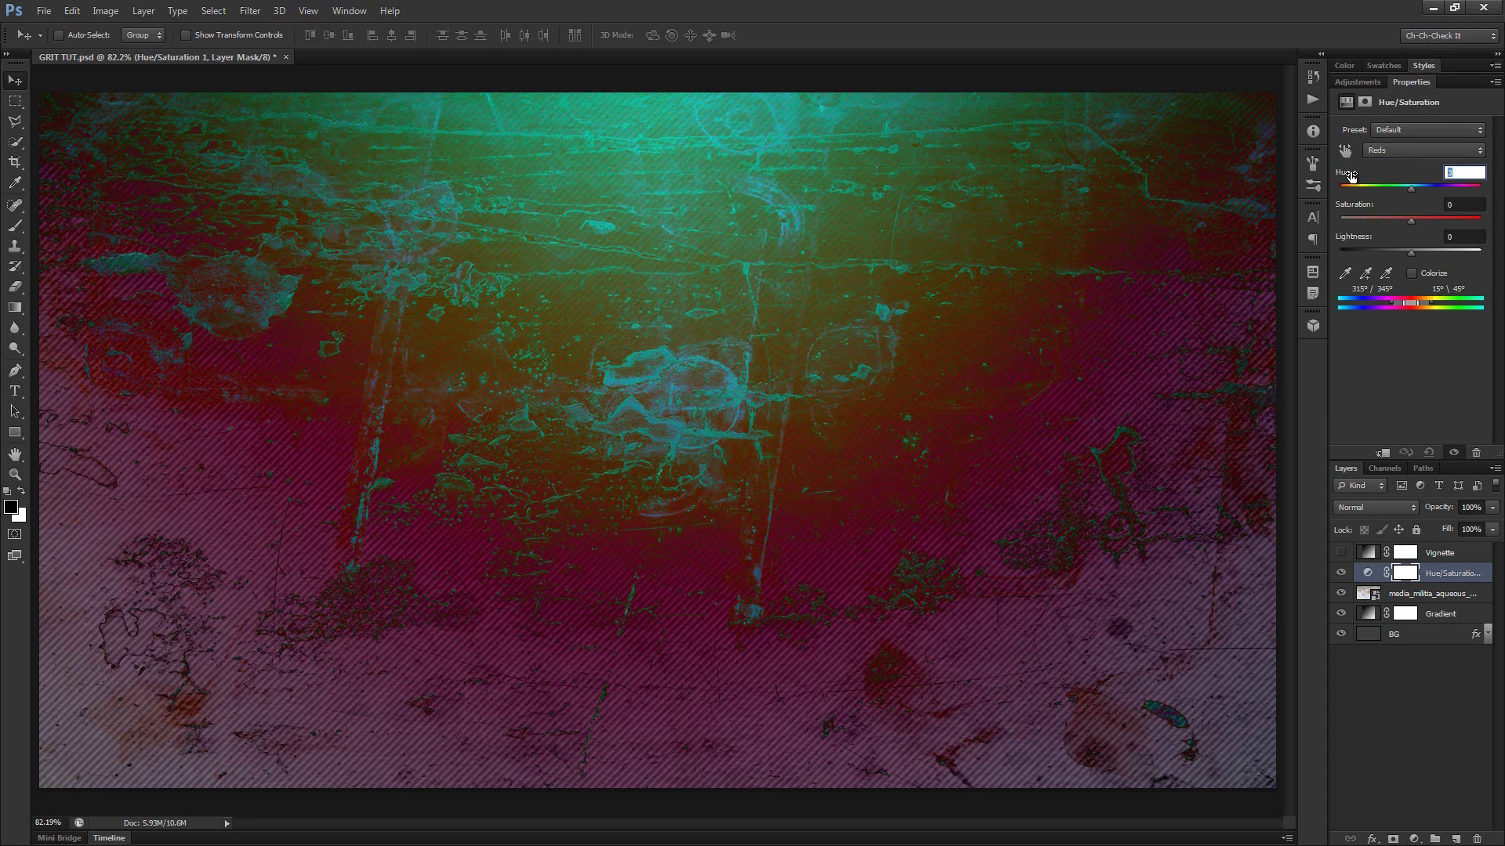
type("145")
key("Tab")
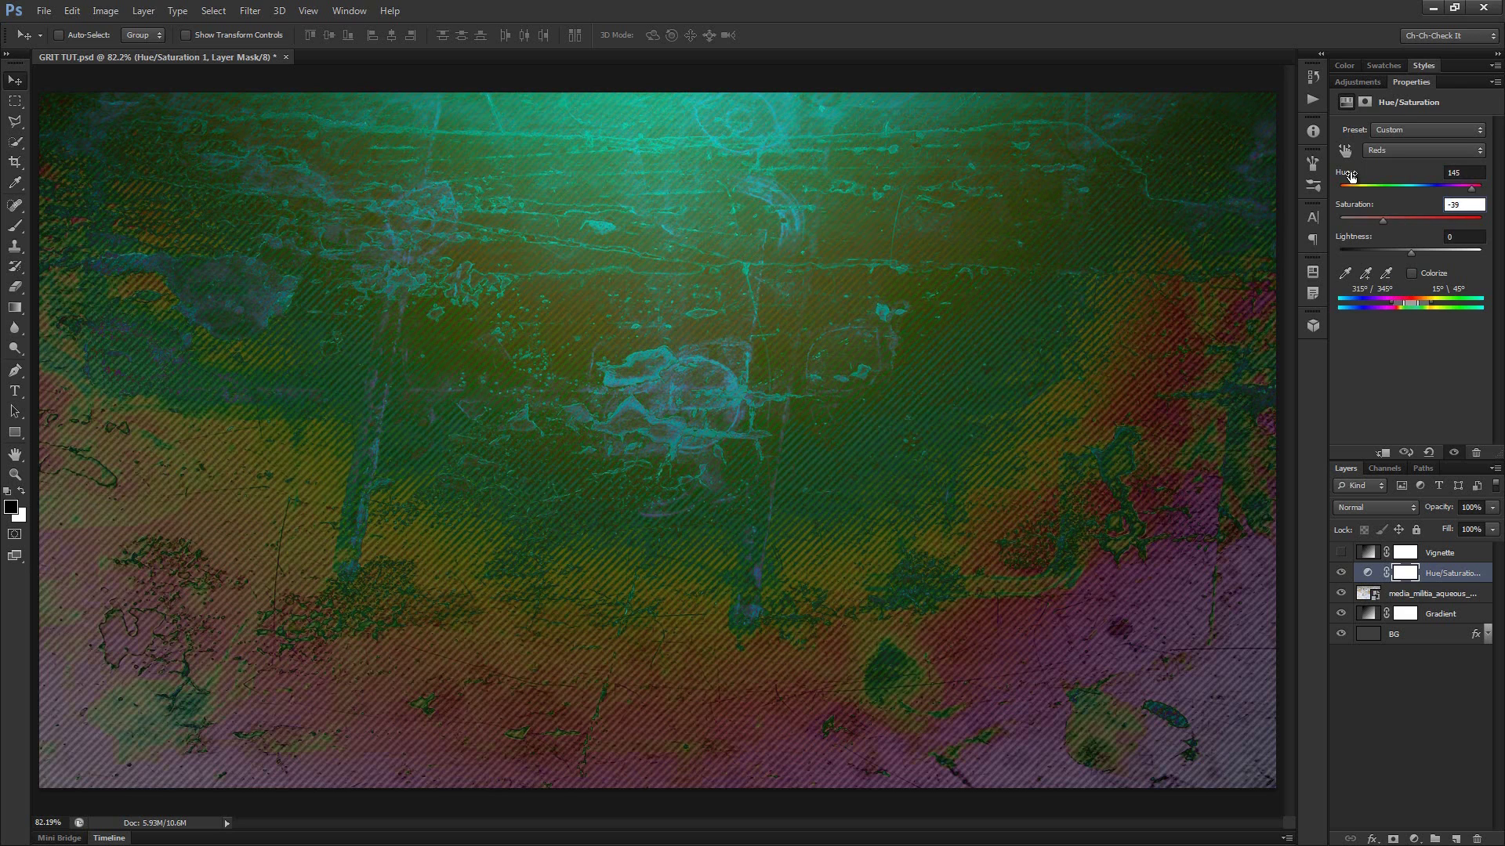
key("Tab")
type("34")
key("Return")
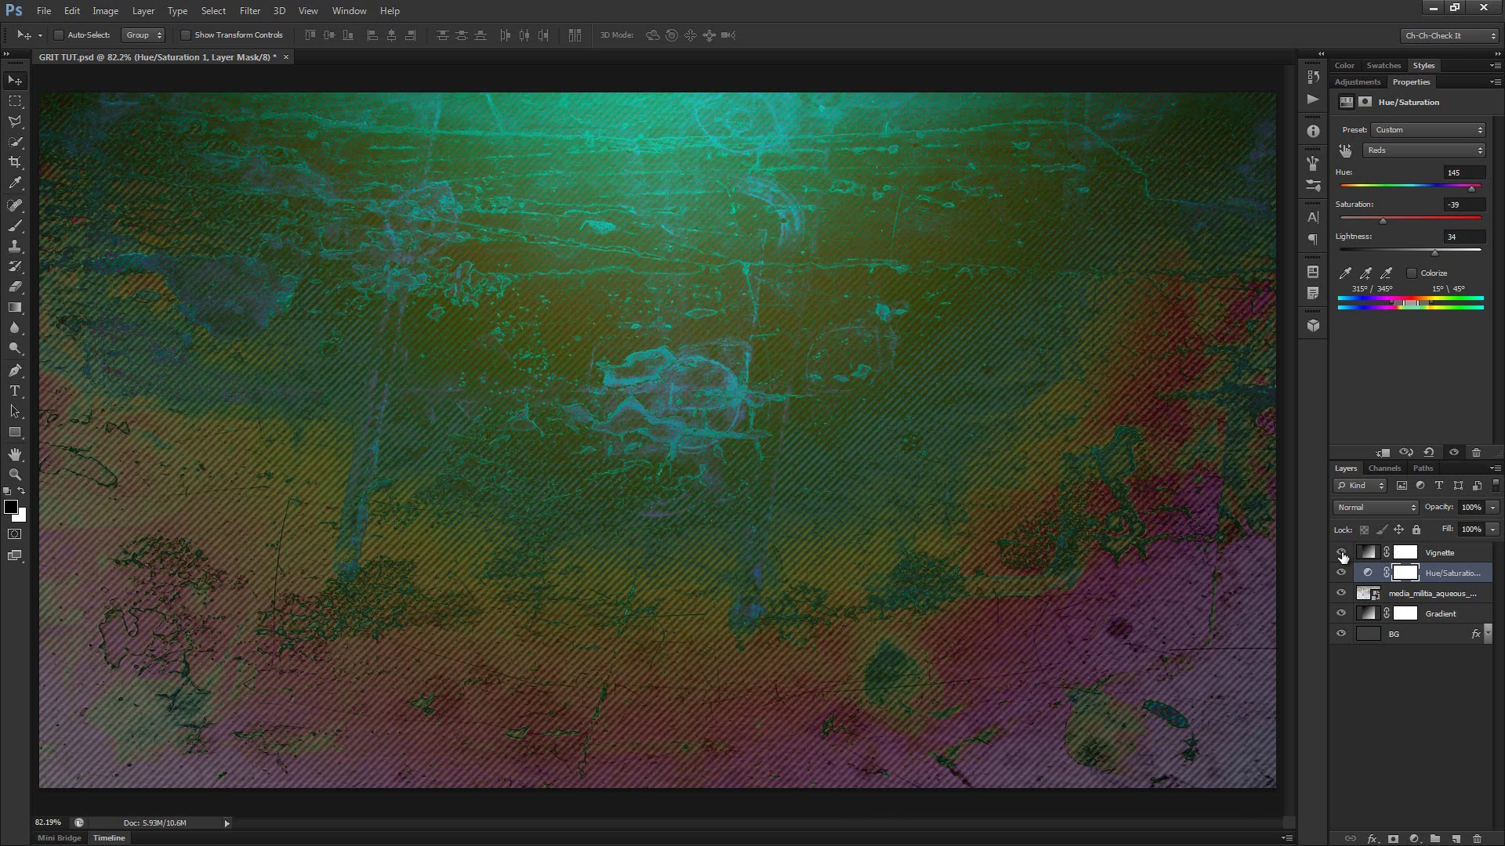
left_click(1340, 553)
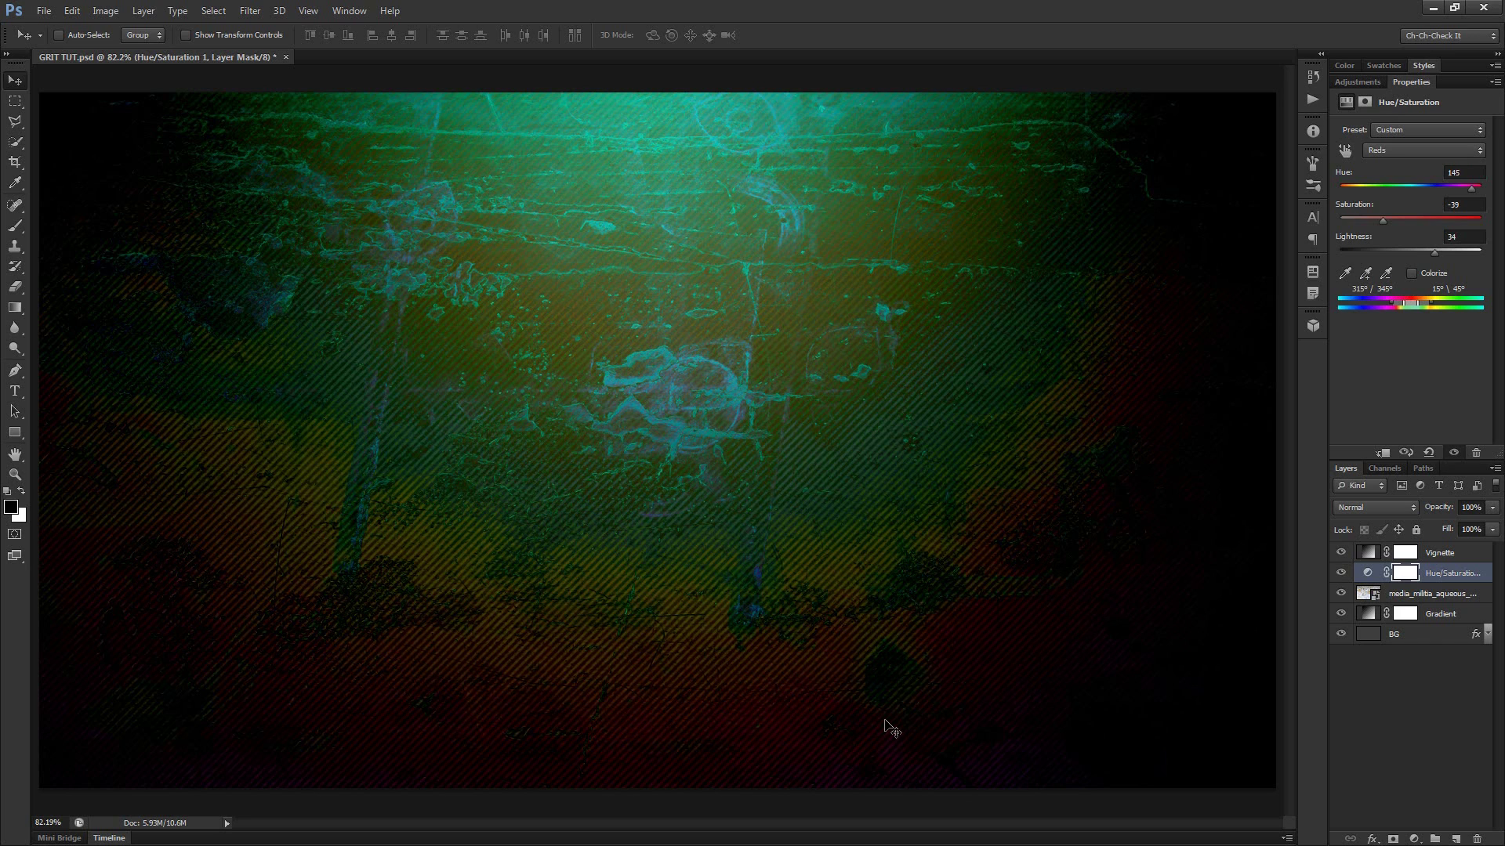
Try scales of 225% and 169% for the Gradient layer's radial fill, and settle on 180%
left_click(1386, 612)
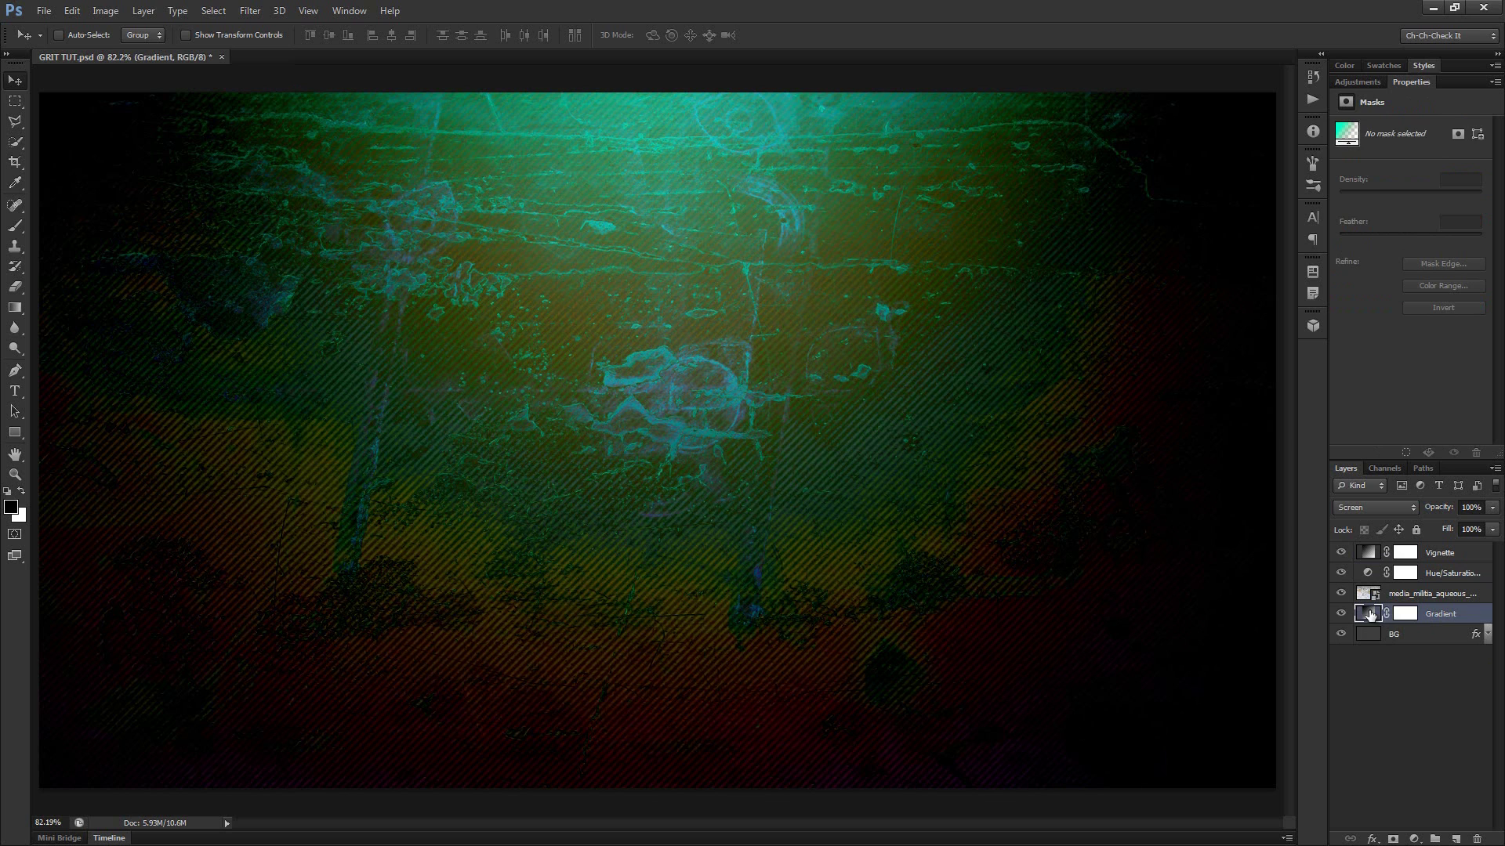
double_click(1371, 615)
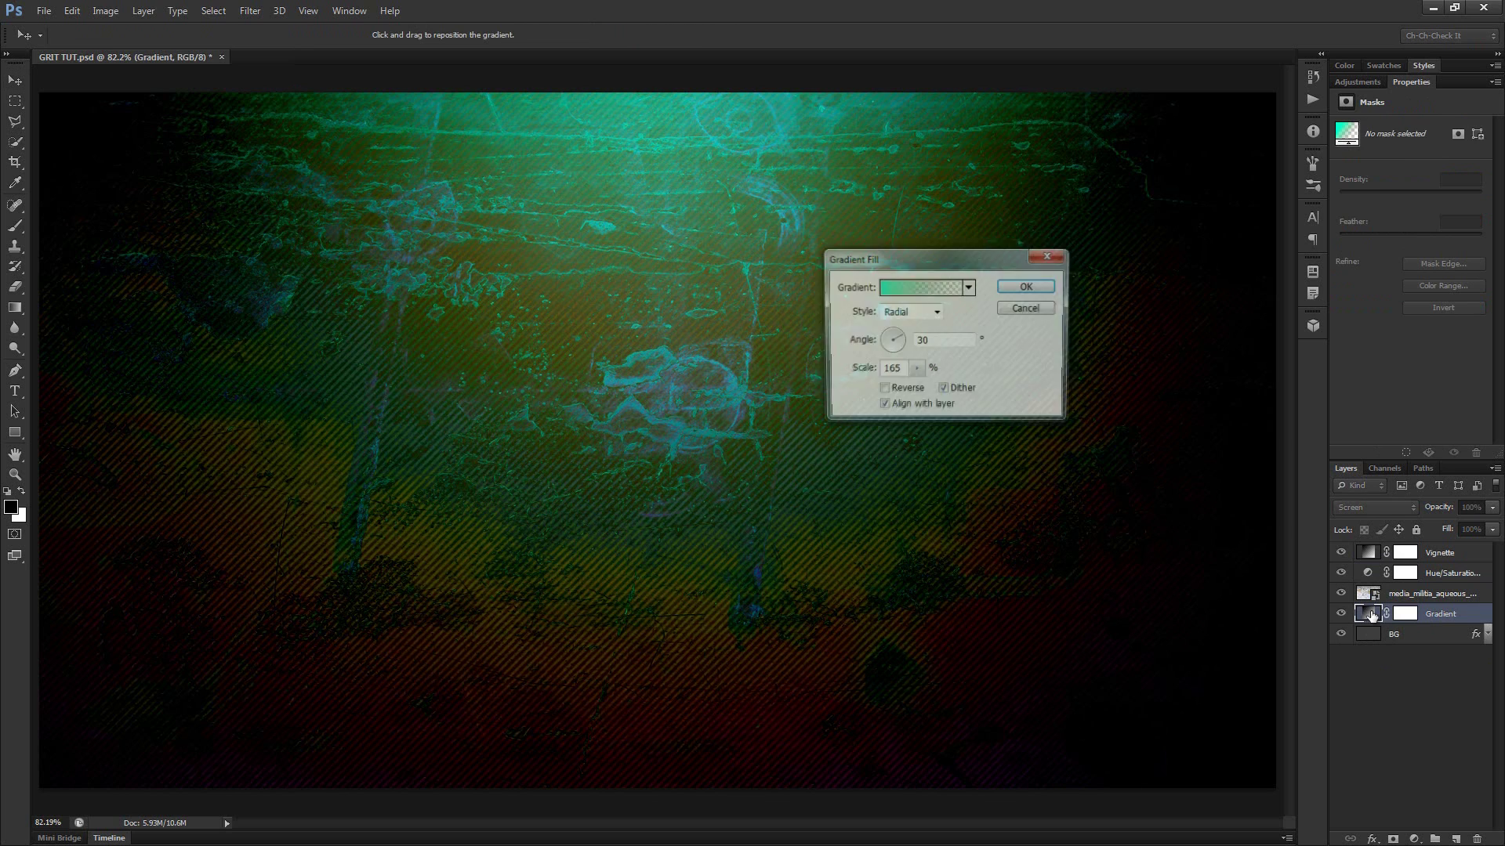
left_click_drag(995, 262, 607, 325)
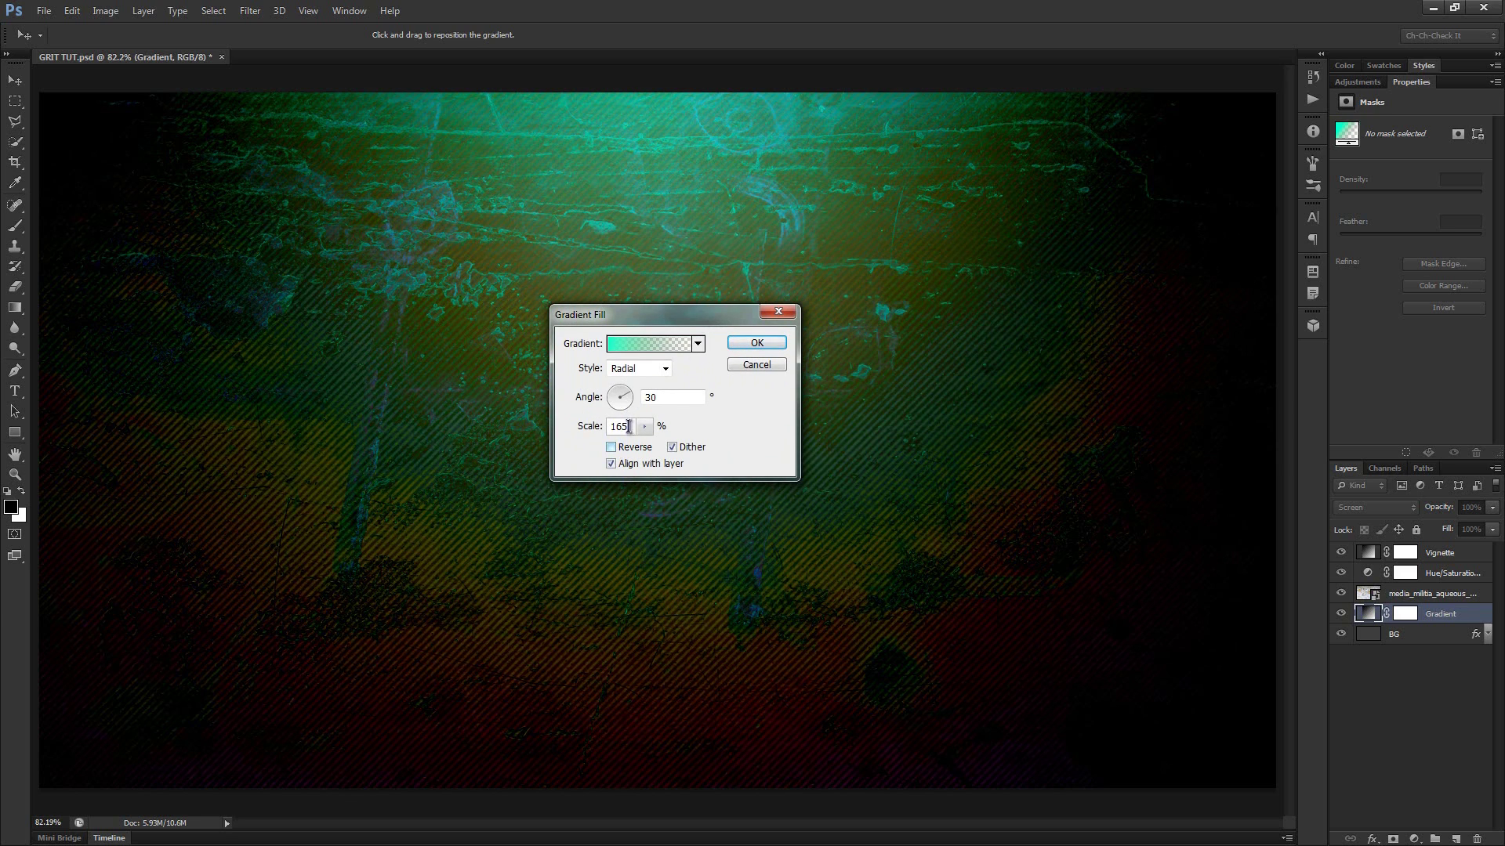
left_click_drag(629, 427, 571, 435)
type("225")
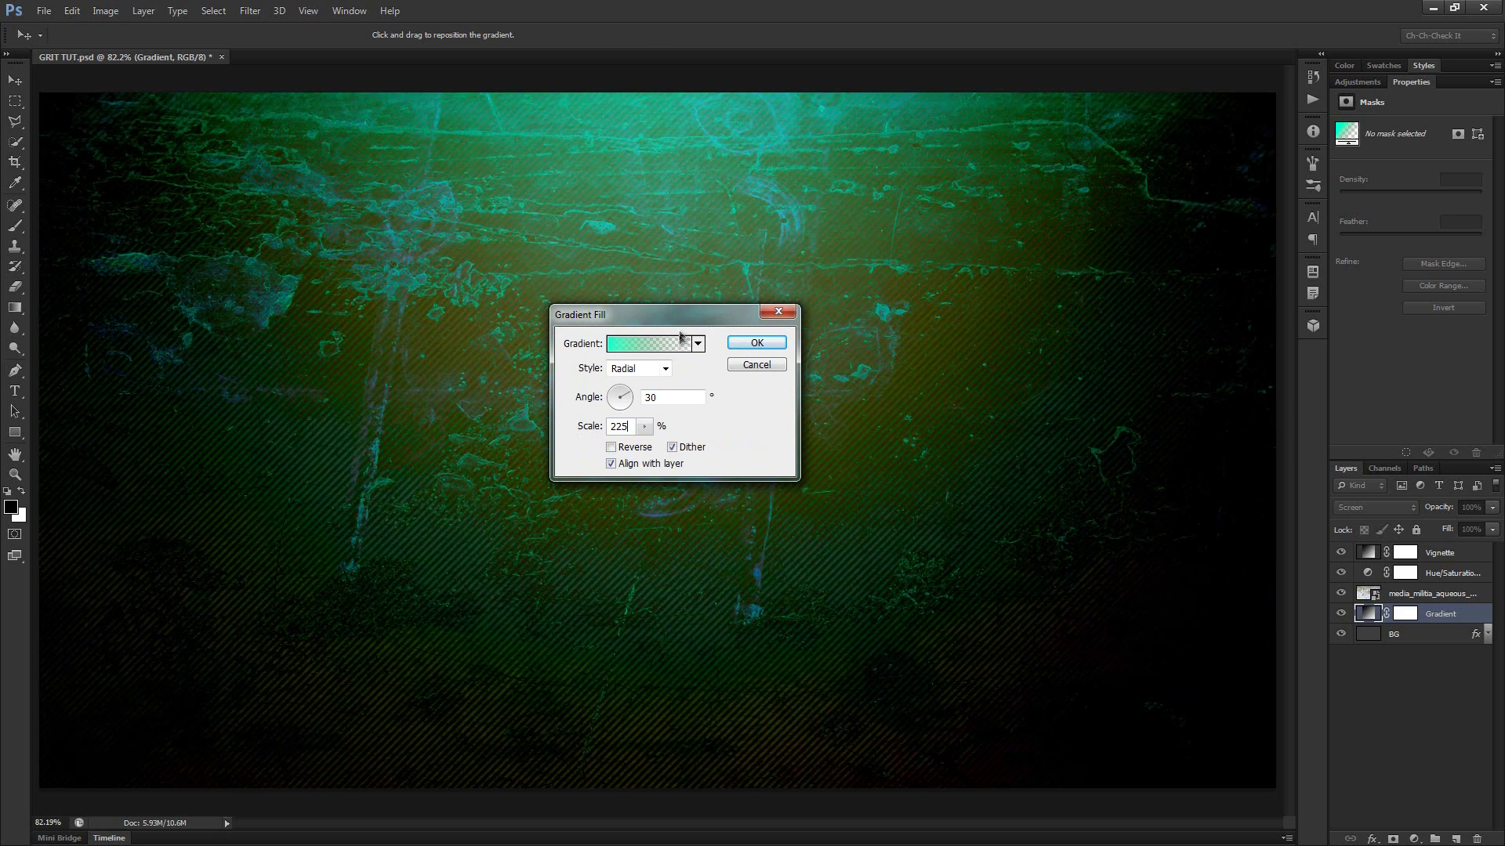
left_click_drag(683, 321, 1035, 311)
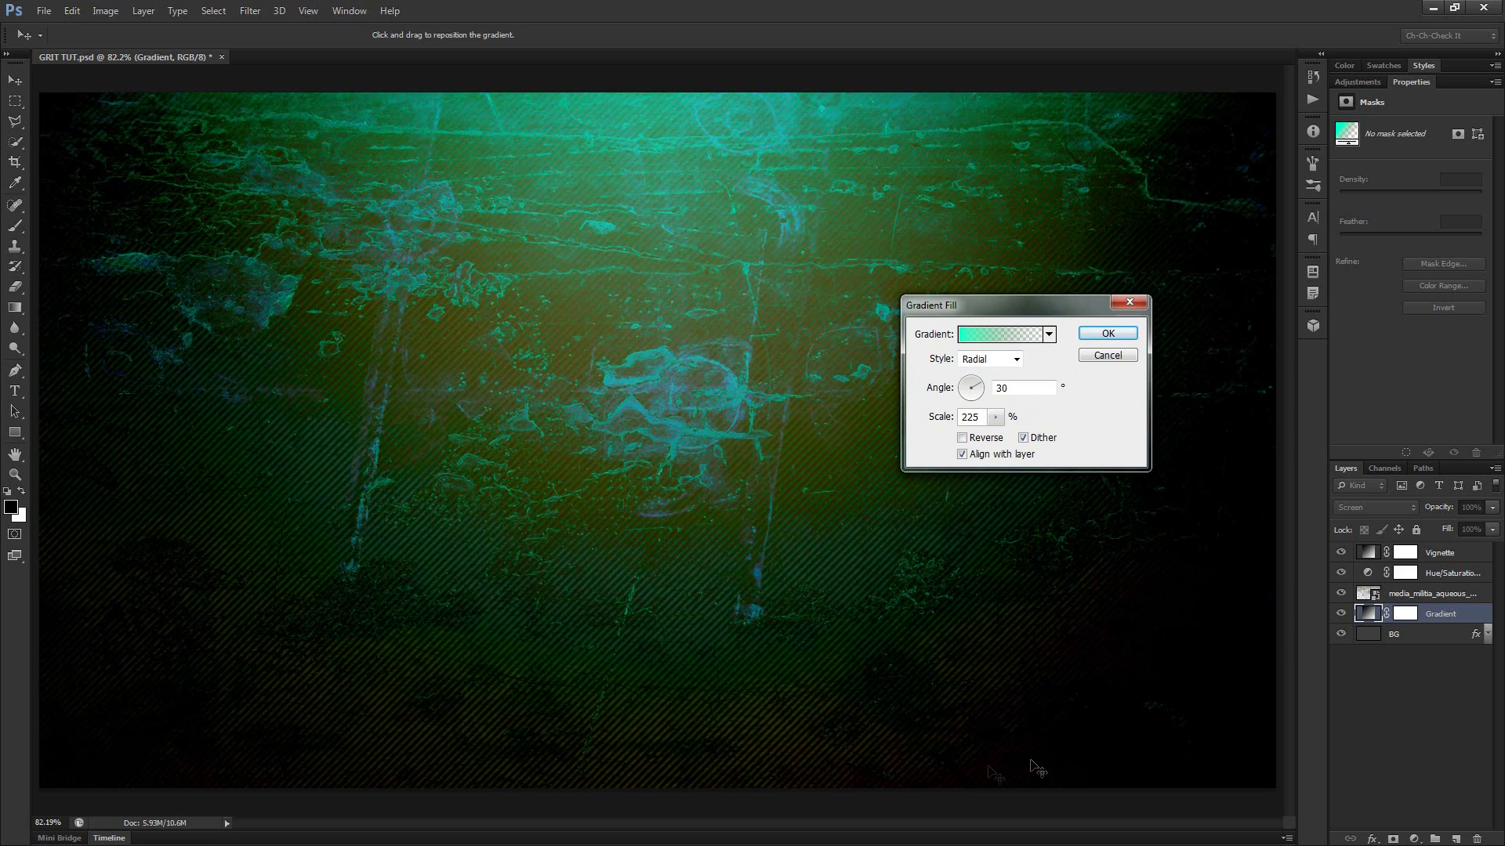
left_click(995, 417)
left_click_drag(997, 442, 990, 436)
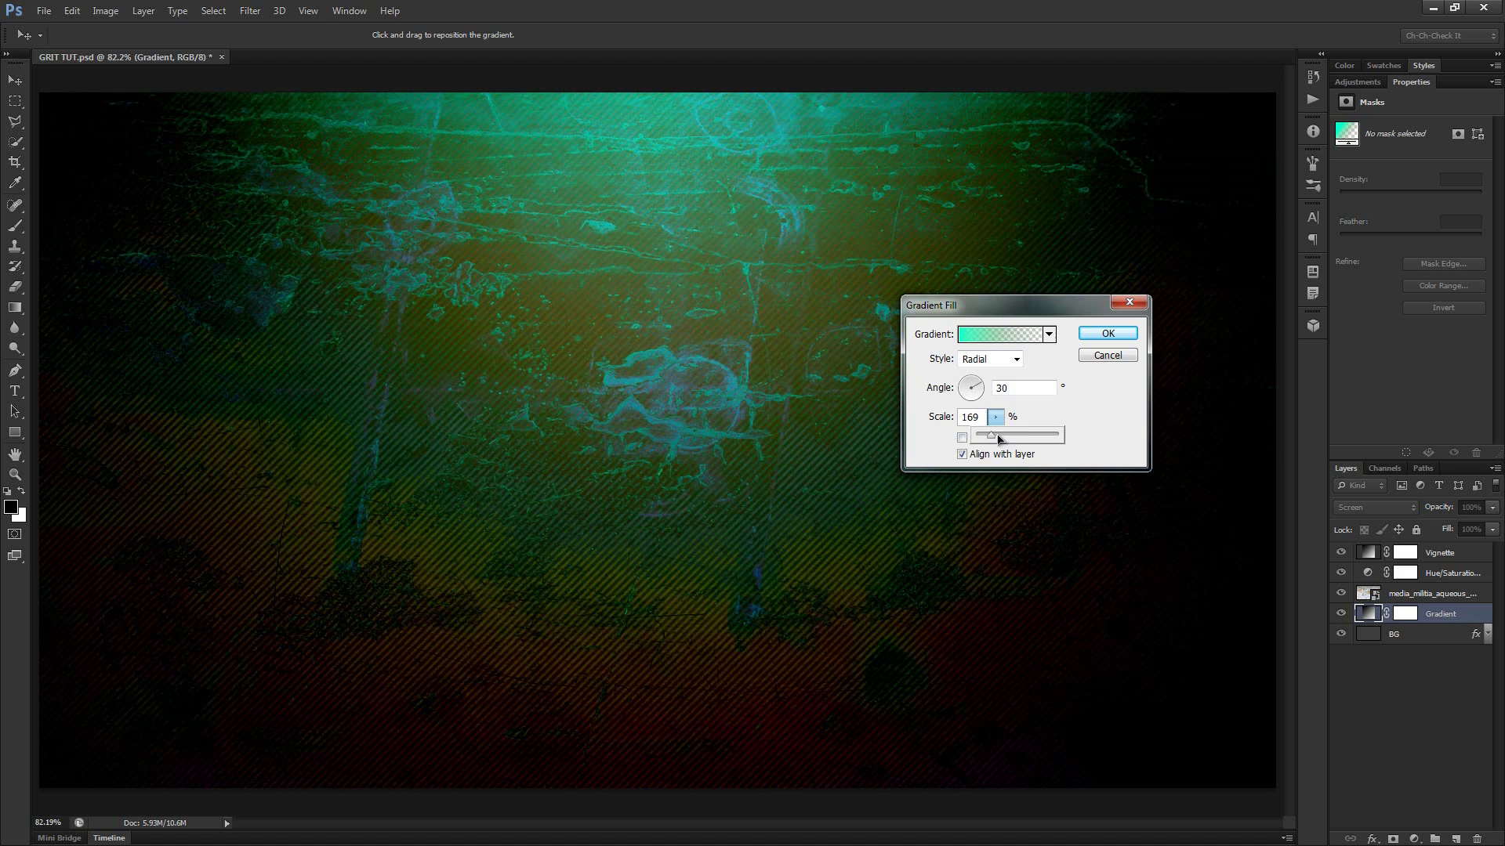
left_click(950, 417)
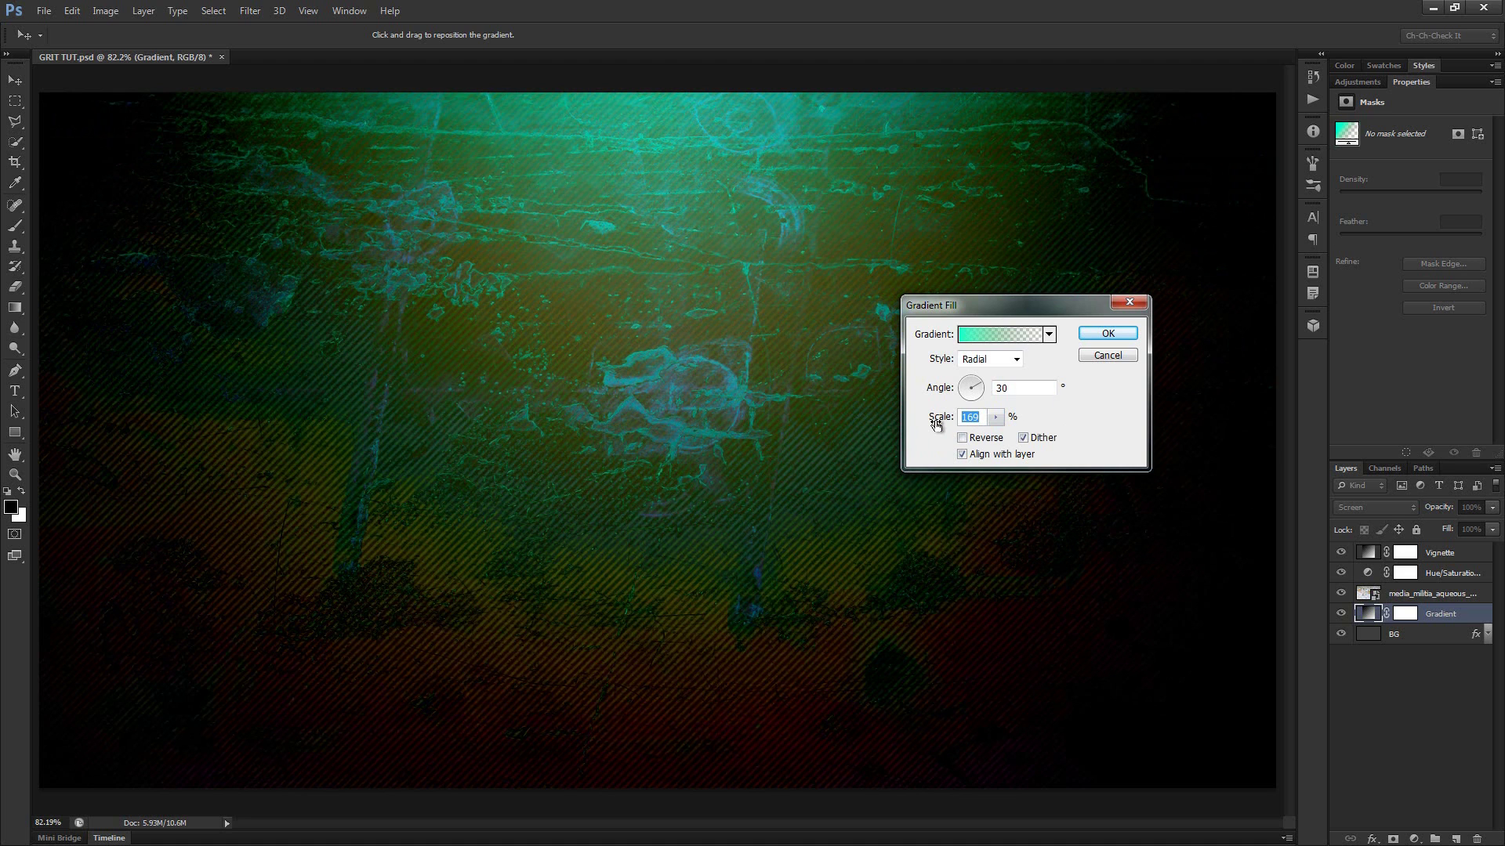
type("180")
left_click_drag(1144, 340, 757, 325)
left_click(798, 353)
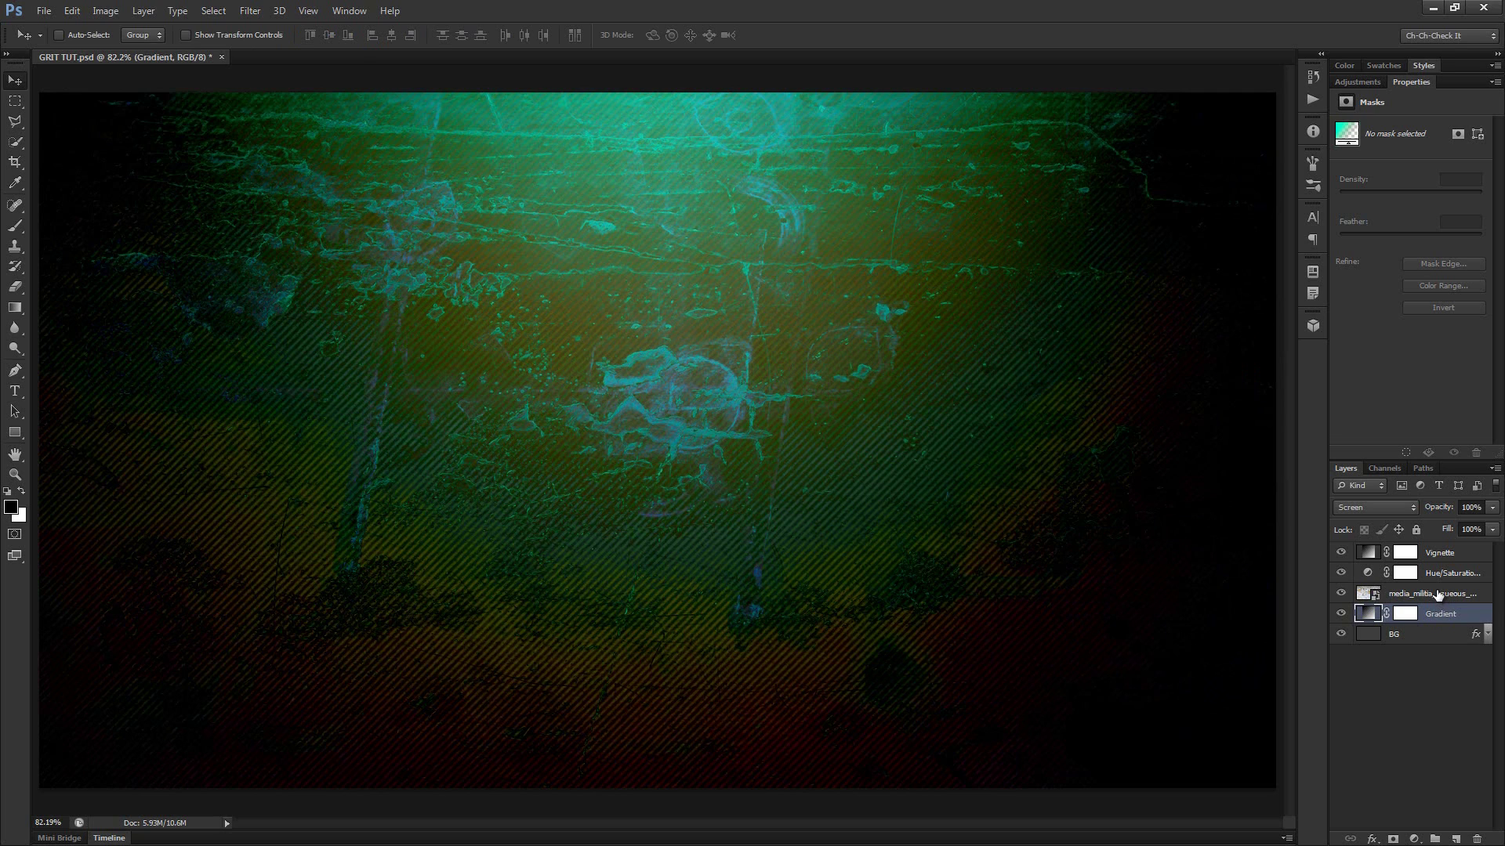
Place the shattered font letters G, I, R and T from the mm-shattered-free folder above the rust texture layer at their default size
left_click(1468, 594)
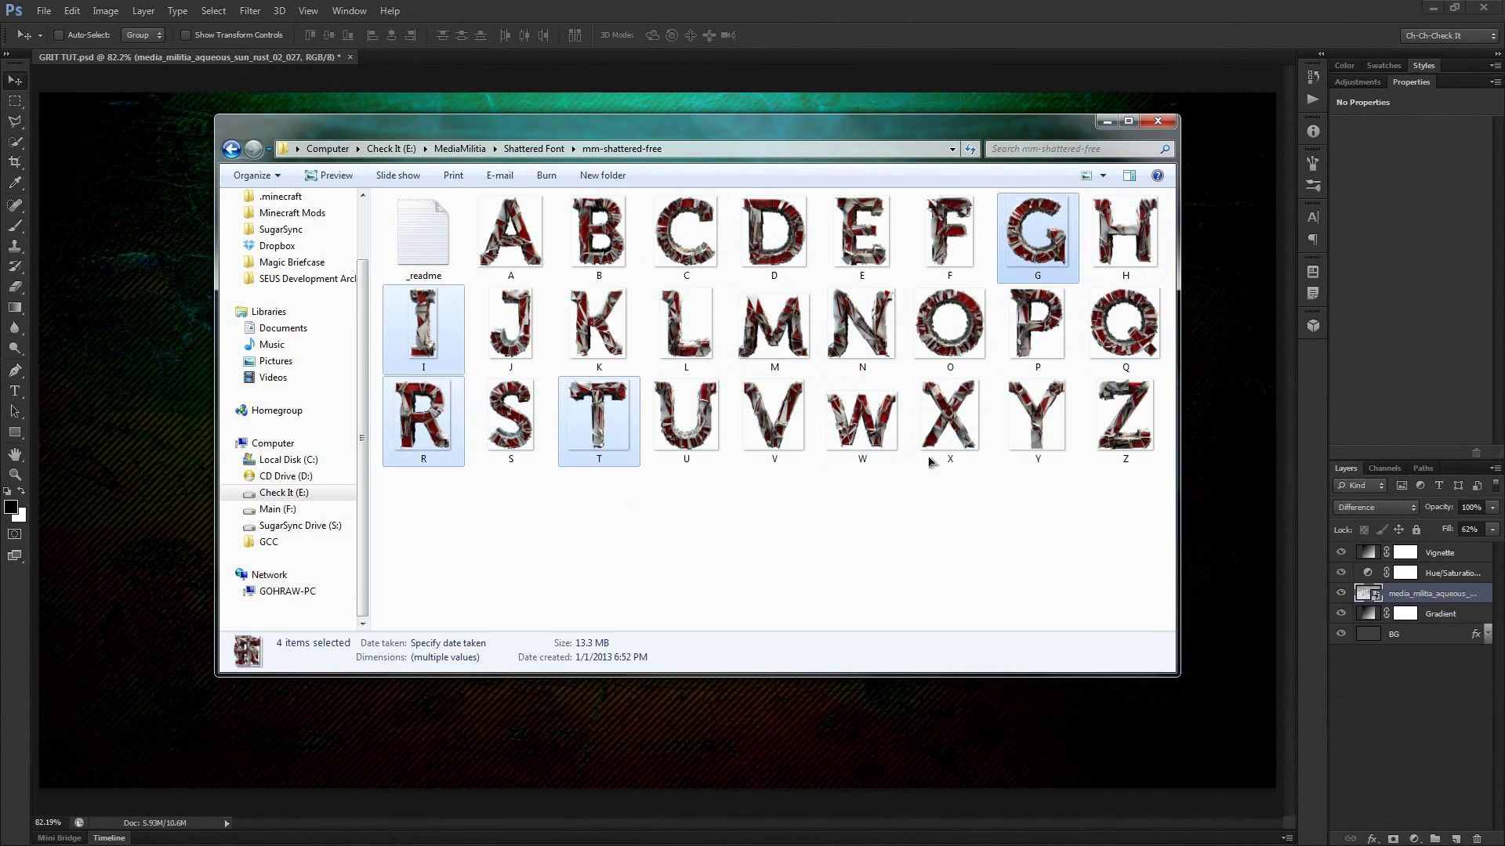
left_click_drag(905, 134, 895, 165)
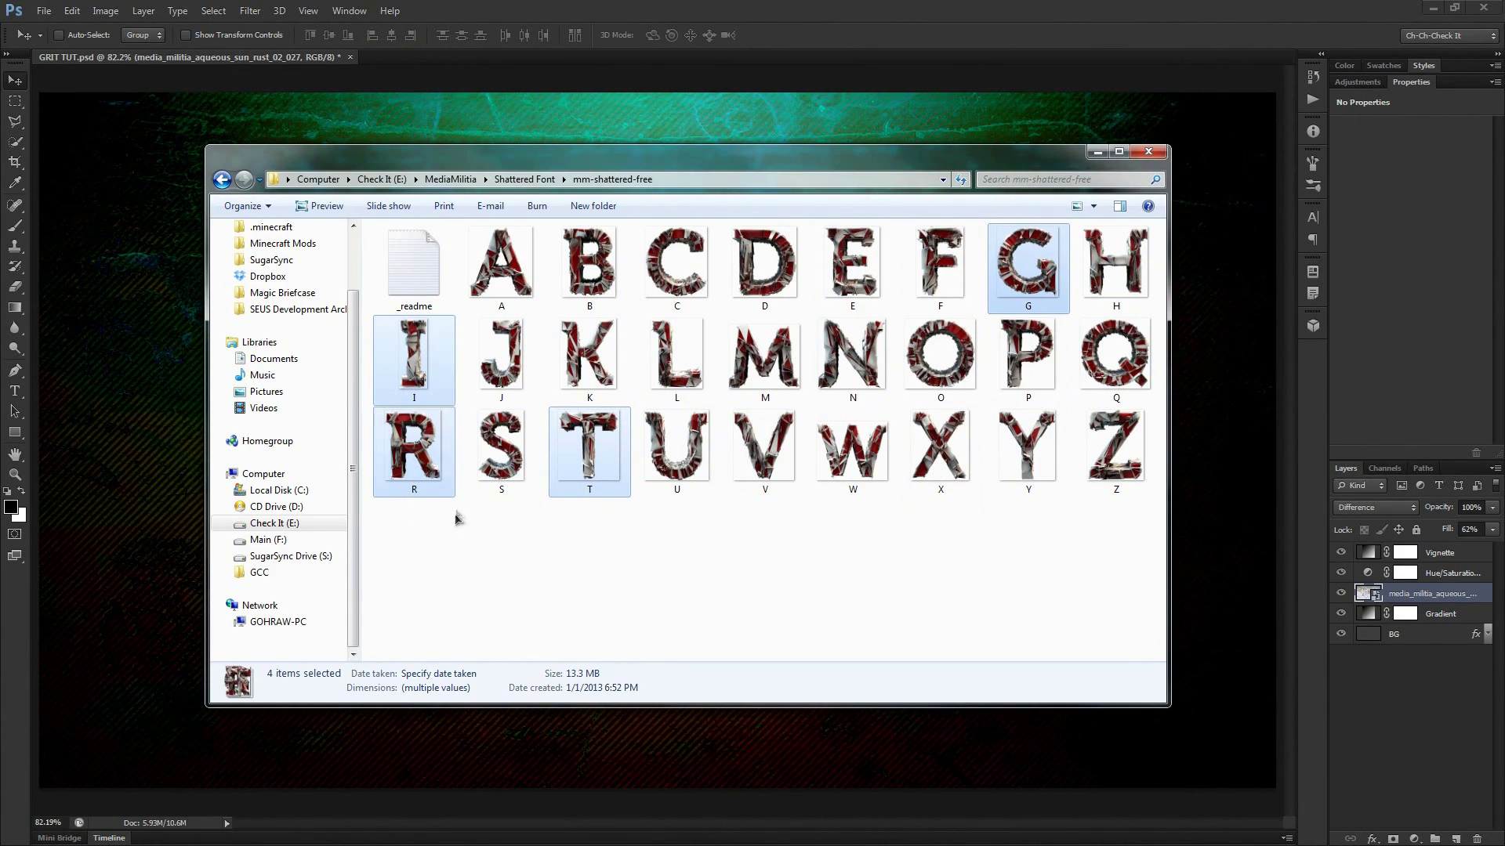
mouse_move(891, 160)
left_mouse_down()
mouse_move(946, 370)
mouse_move(915, 159)
mouse_move(898, 154)
left_mouse_up()
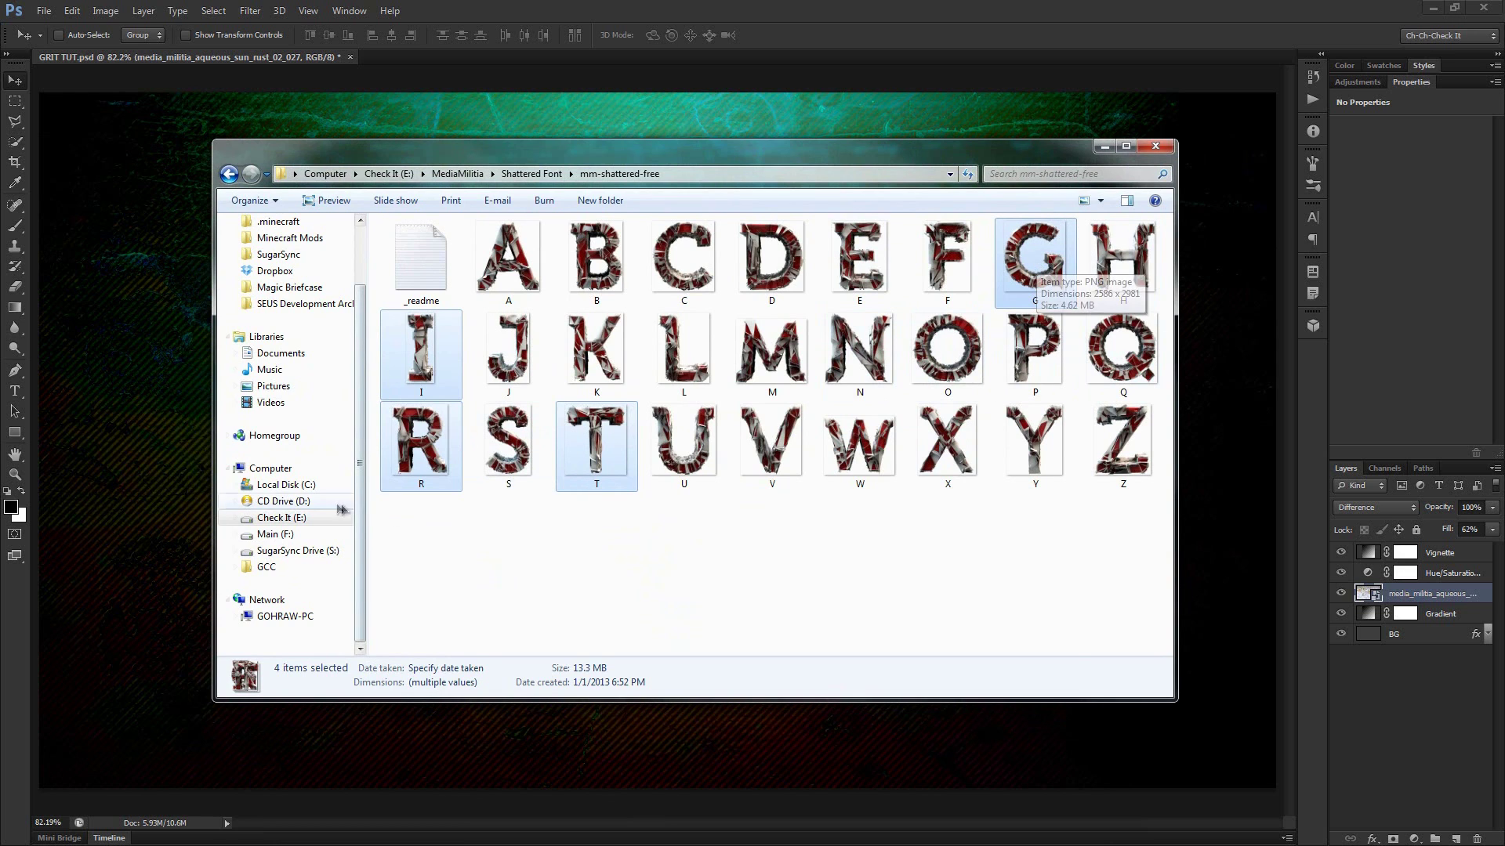
left_click_drag(1031, 256, 1225, 256)
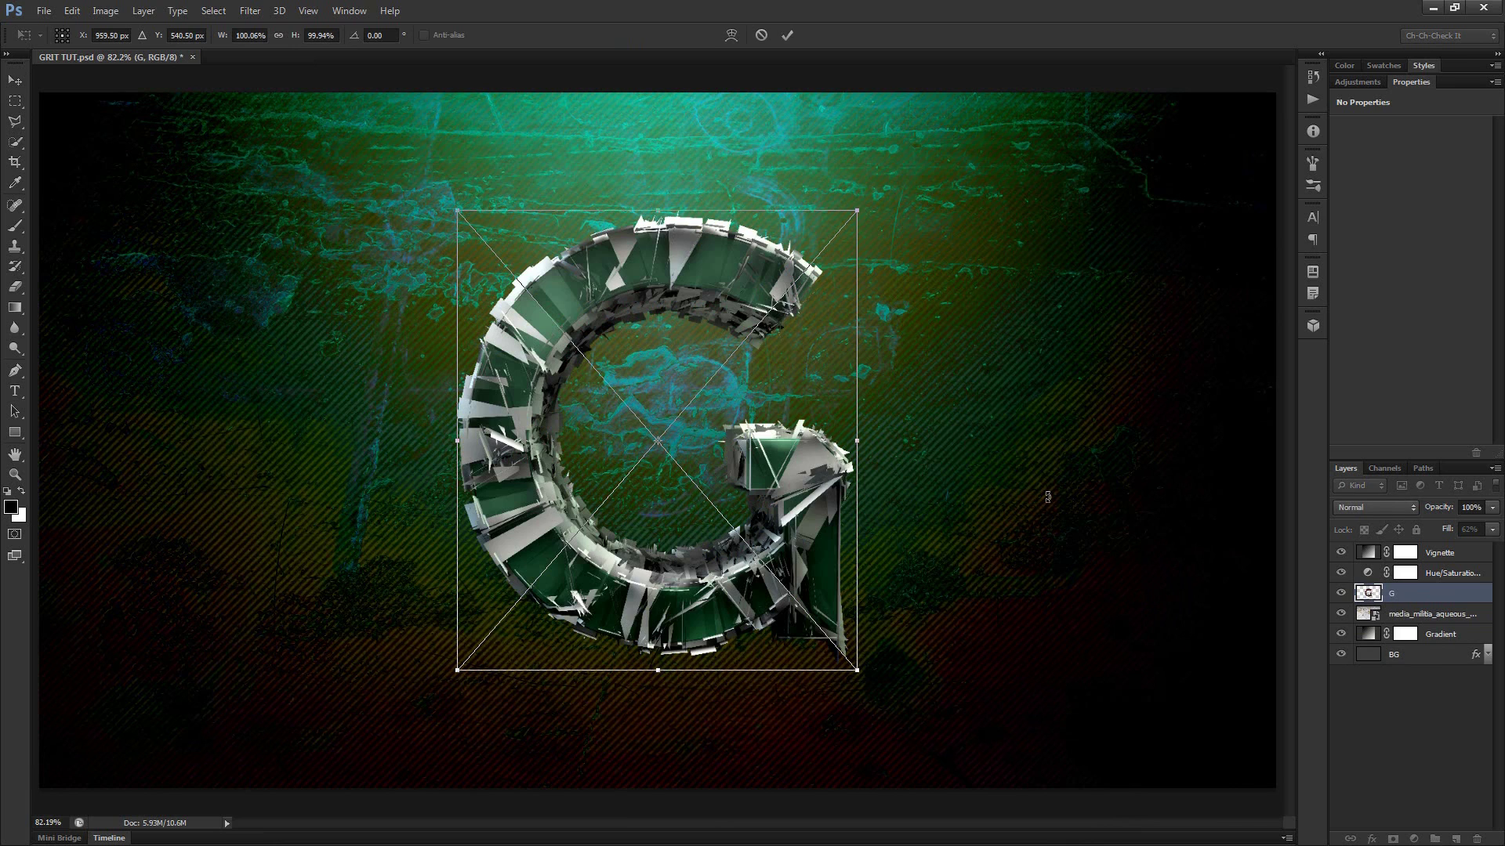
key("Return")
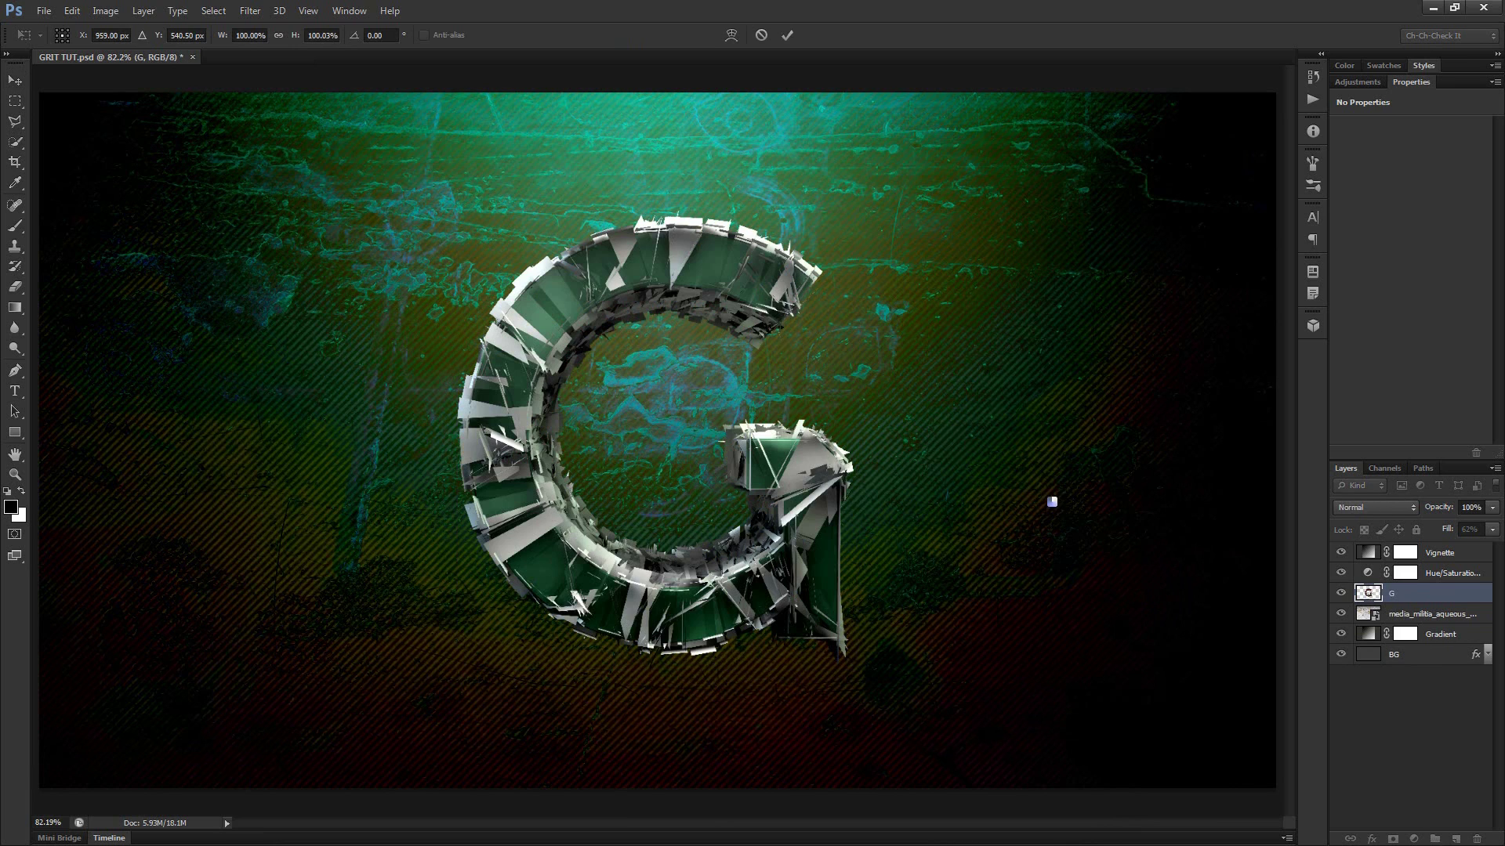
key("Return")
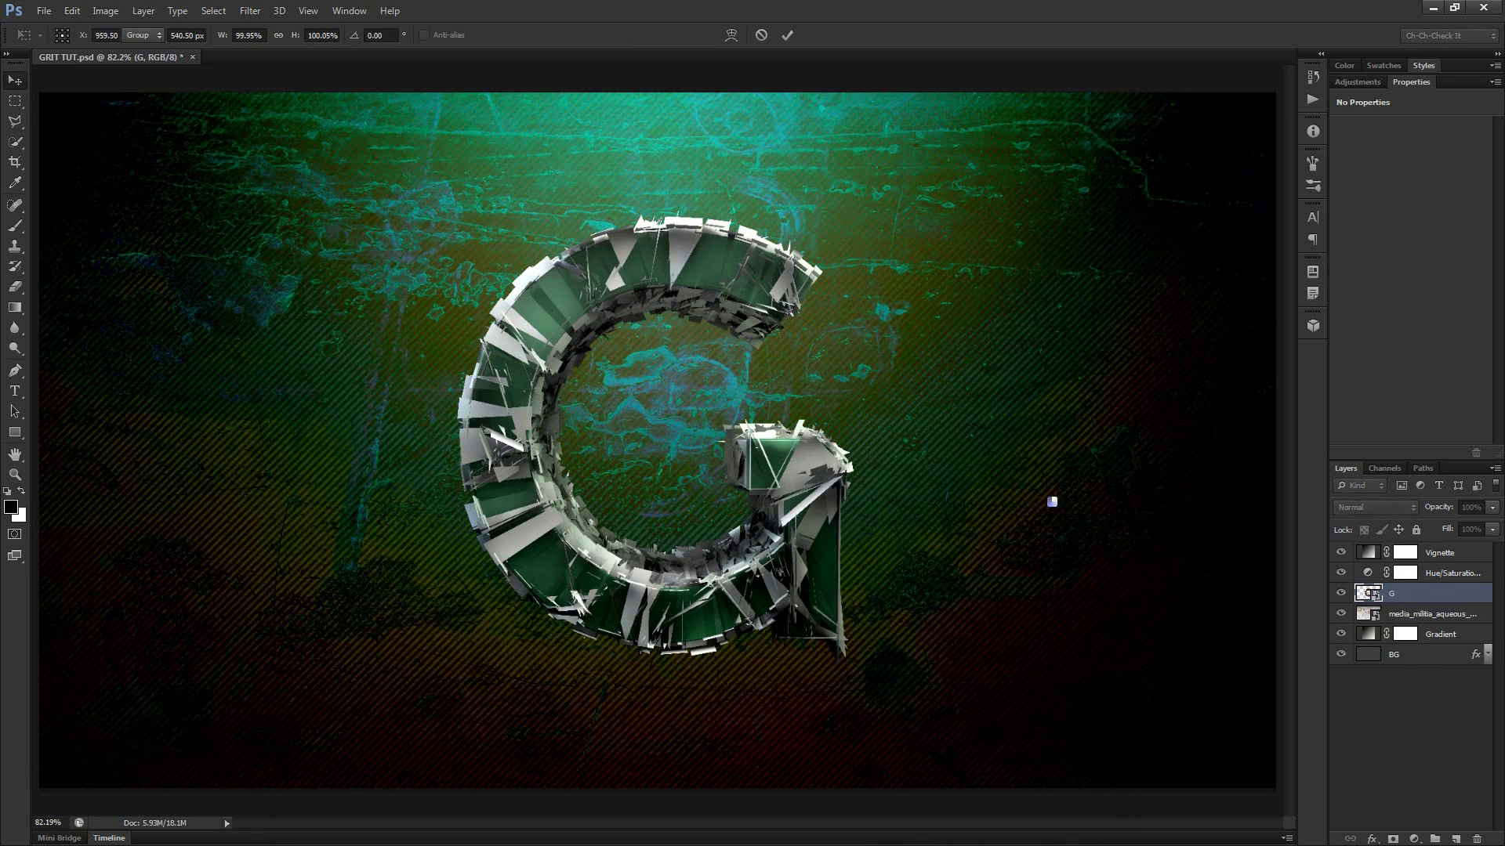
key("Return")
key("Return")
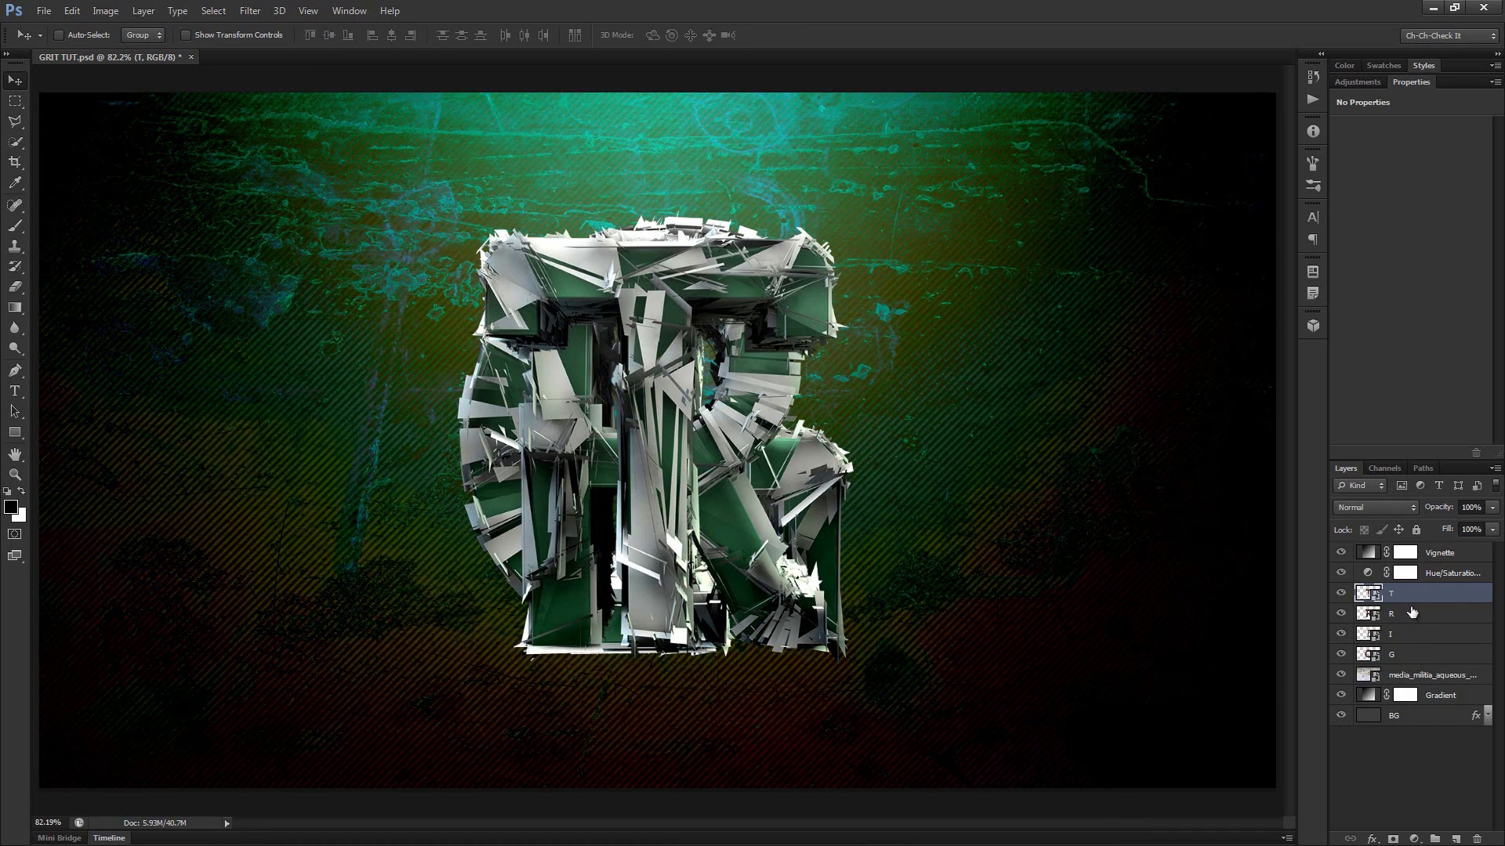
Group the four letter layers as GRIT and reorder them inside the group as G, R, I, T from top to bottom
left_click(1420, 658, "shift")
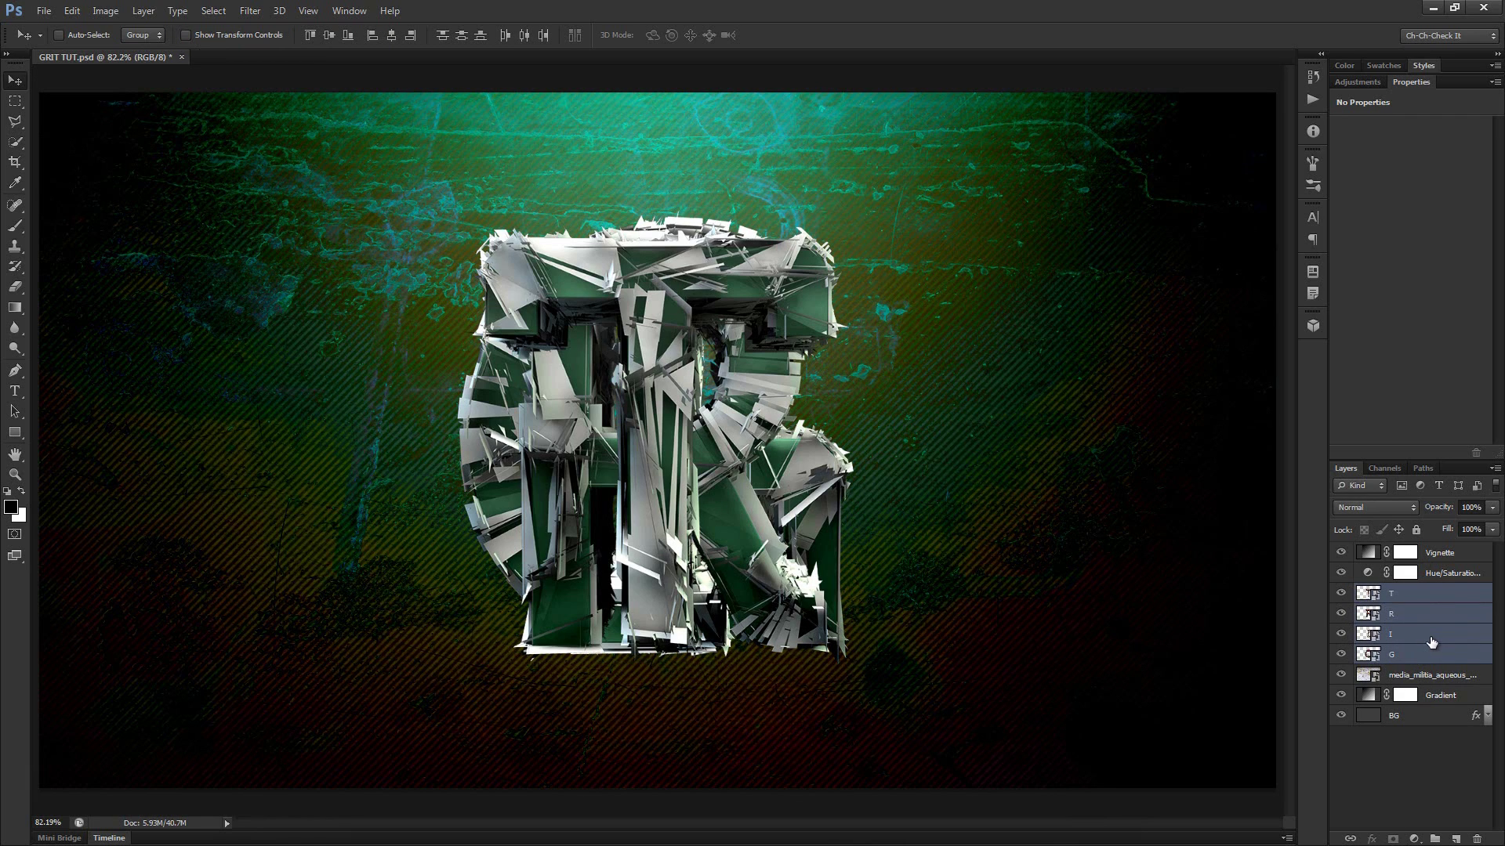
key("ctrl+g")
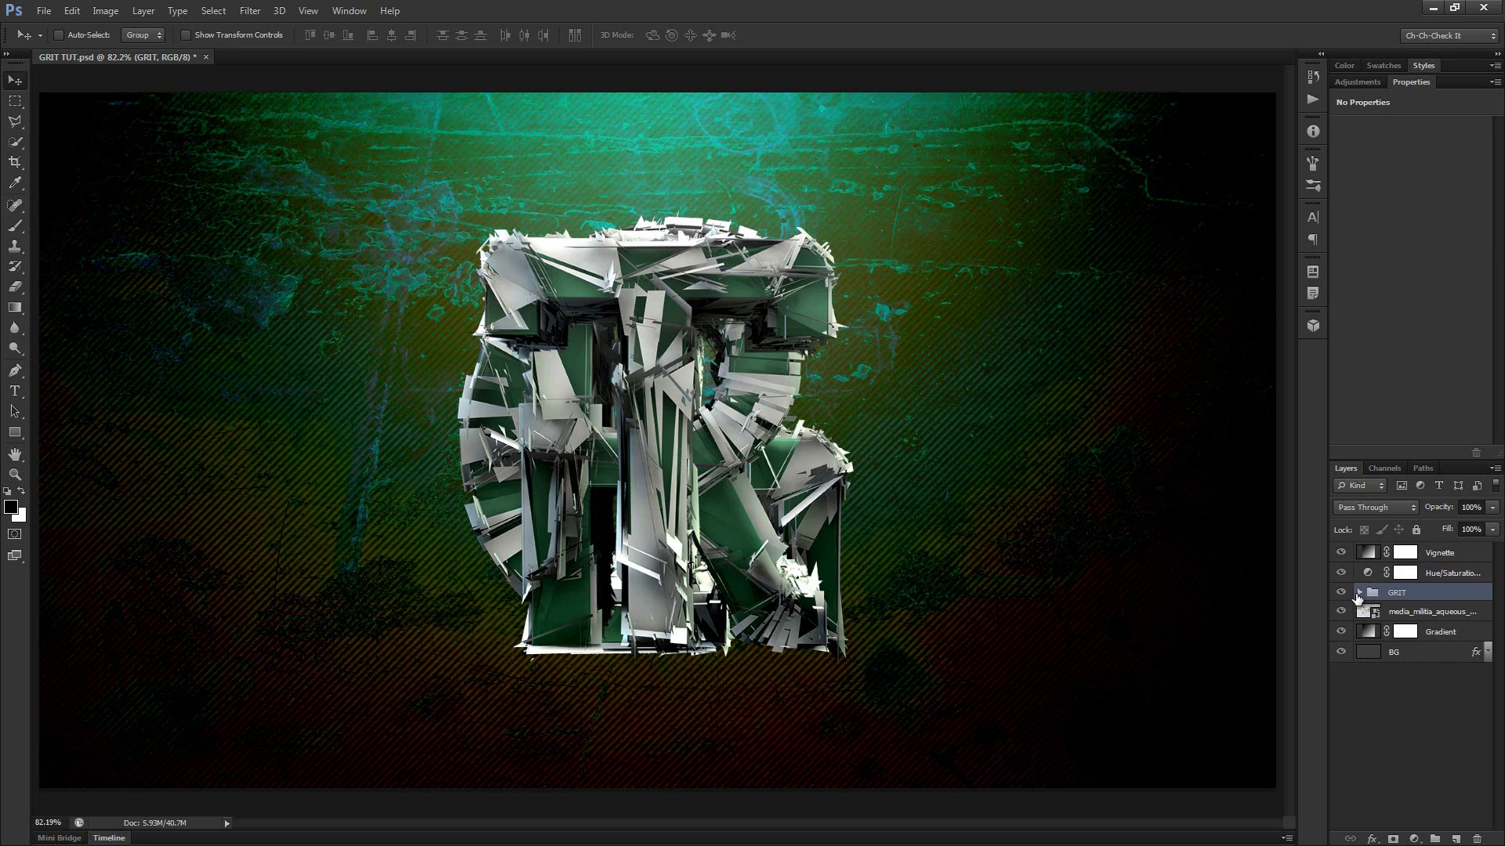
left_click(1357, 593)
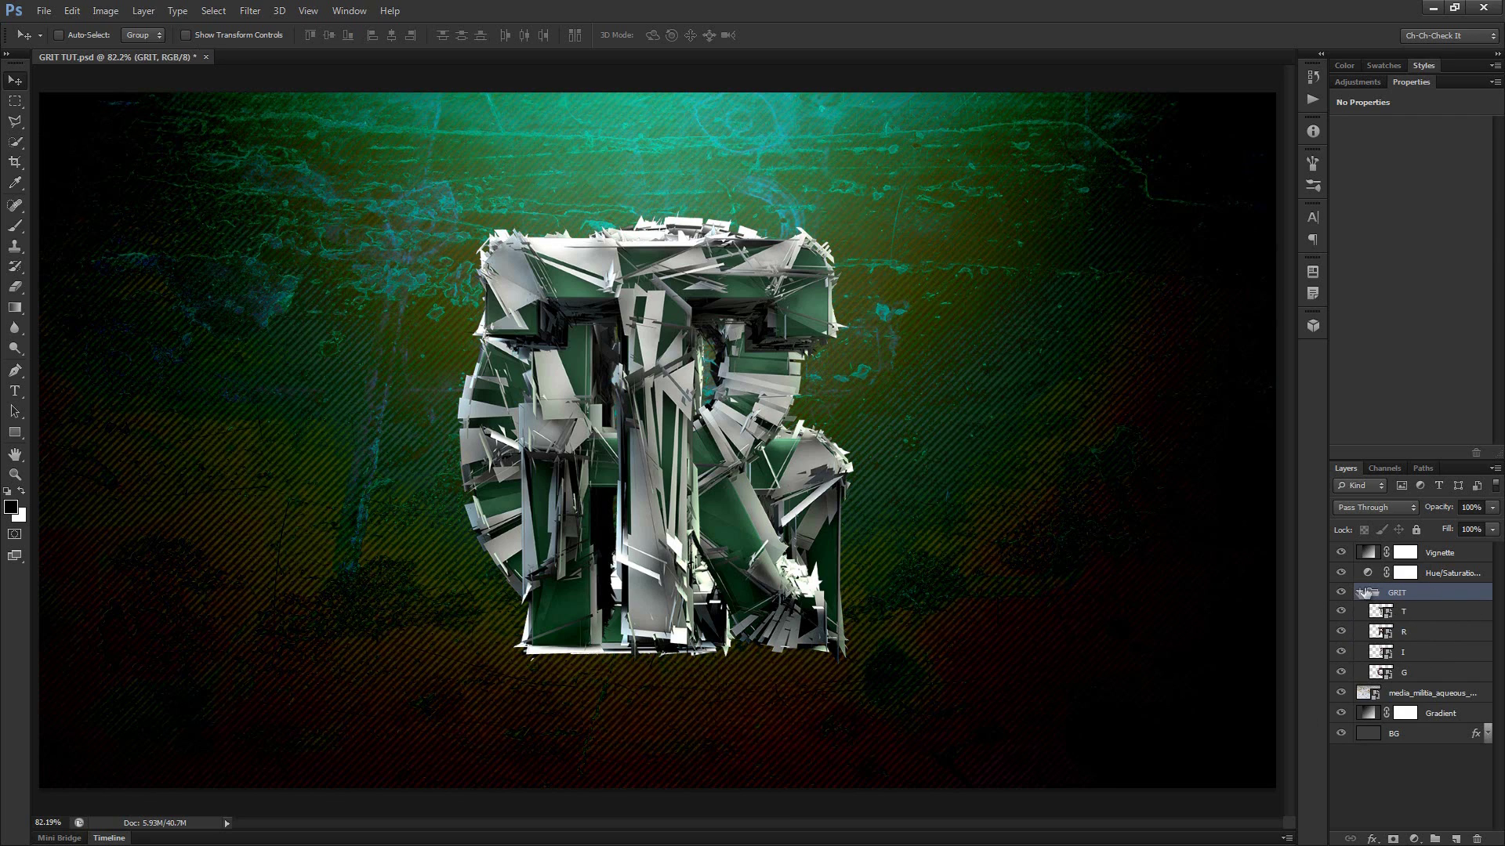
left_click_drag(1415, 679, 1415, 615)
mouse_move(1420, 674)
left_mouse_down()
mouse_move(1419, 627)
mouse_move(1428, 654)
left_mouse_up()
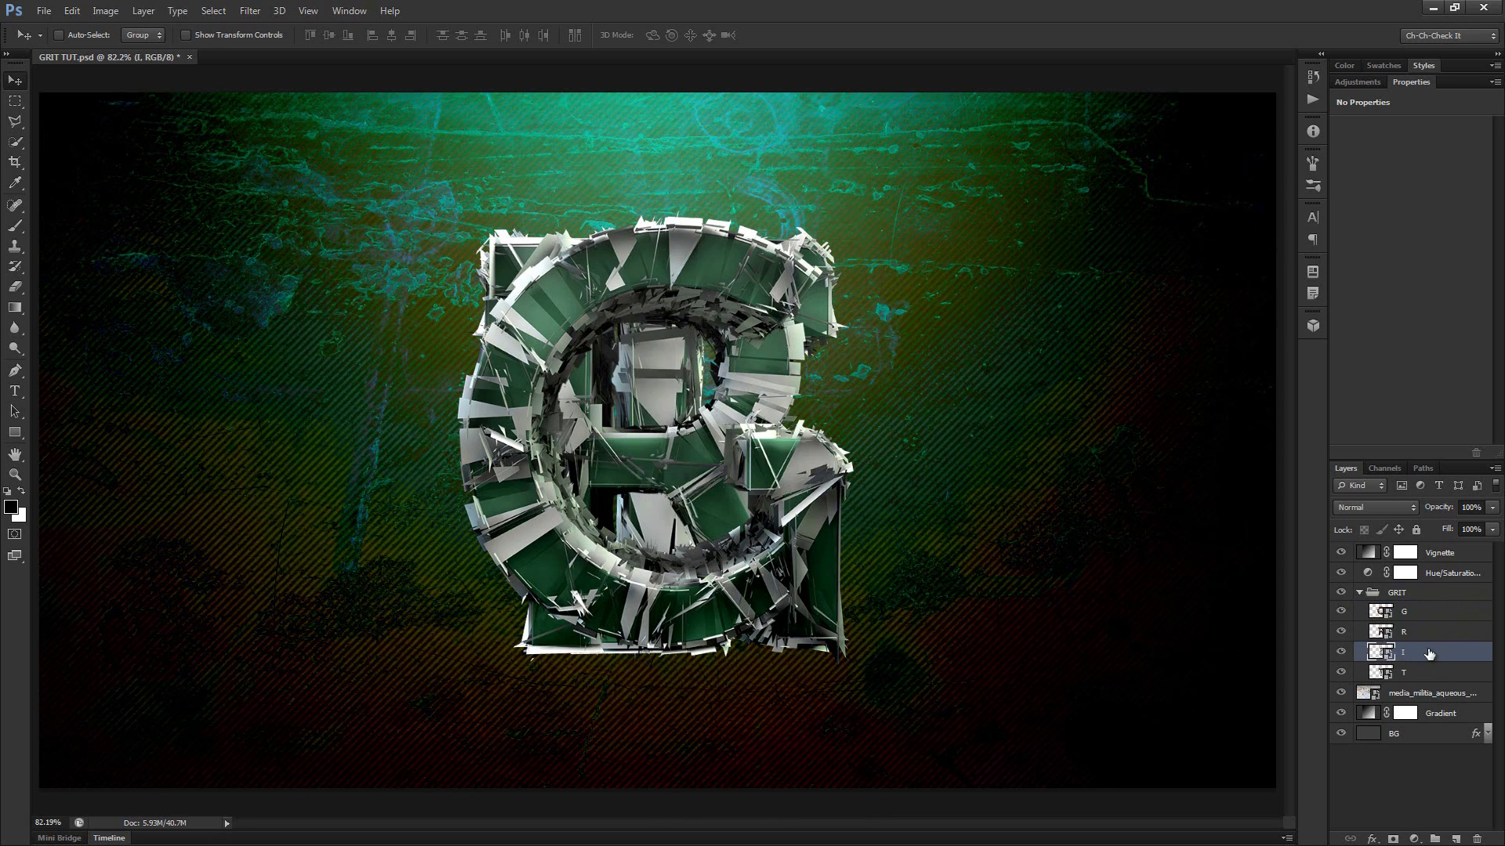
Spread the G, R, I and T letters side by side across the canvas to spell GRIT, slightly overlapping the first three
left_click(1443, 617)
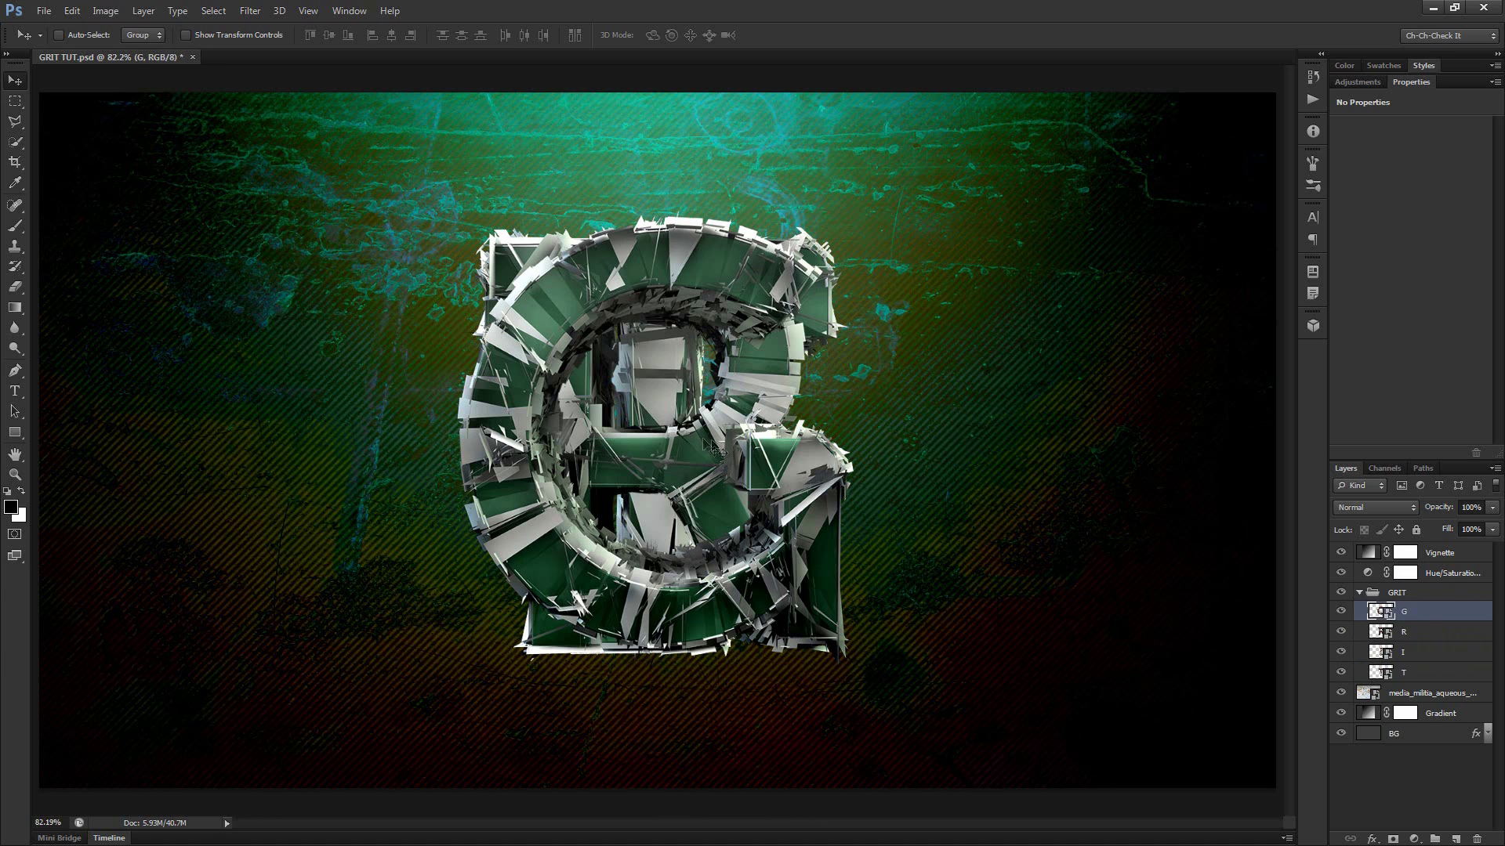
left_click_drag(882, 427, 510, 427)
left_click(1405, 633)
left_click_drag(1042, 370, 956, 374)
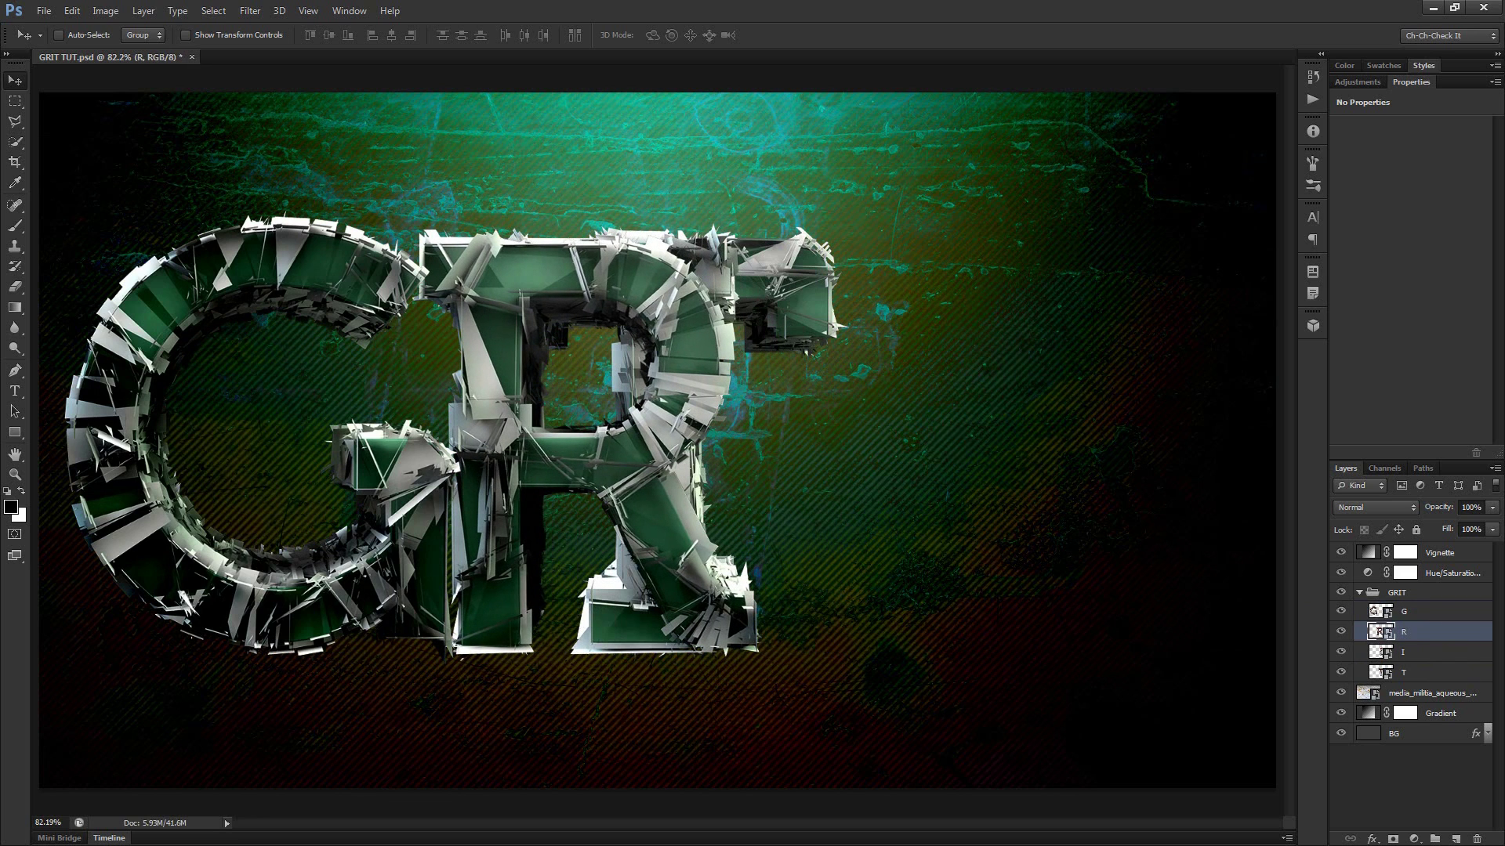
left_click(1405, 652)
left_click_drag(851, 428, 1027, 464)
left_click(1405, 672)
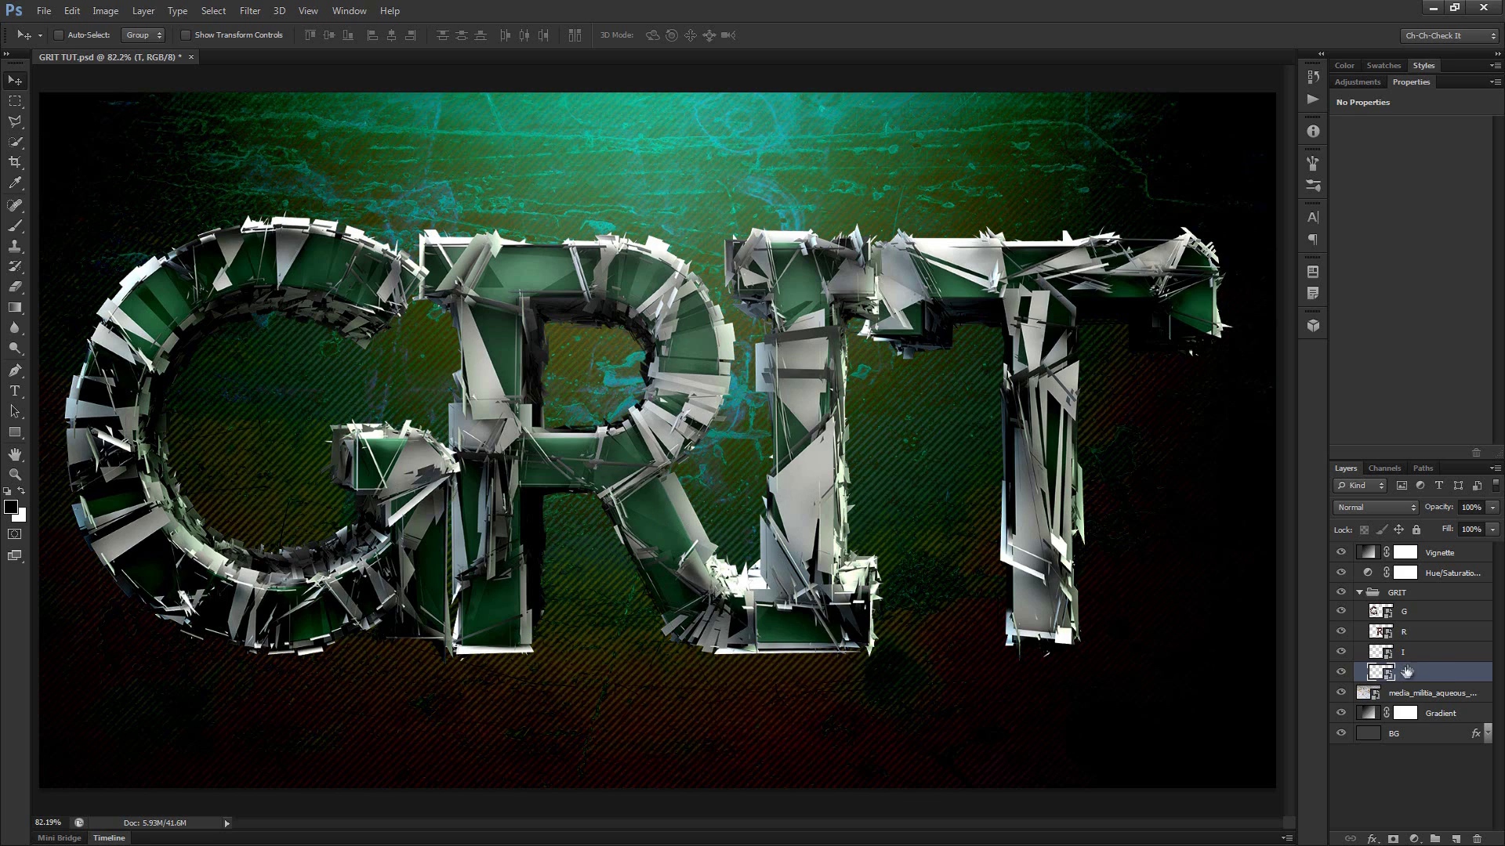
Move the I layer above R, then nudge the G and T letters slightly to the right to even out the spacing
left_click_drag(1429, 657, 1424, 631)
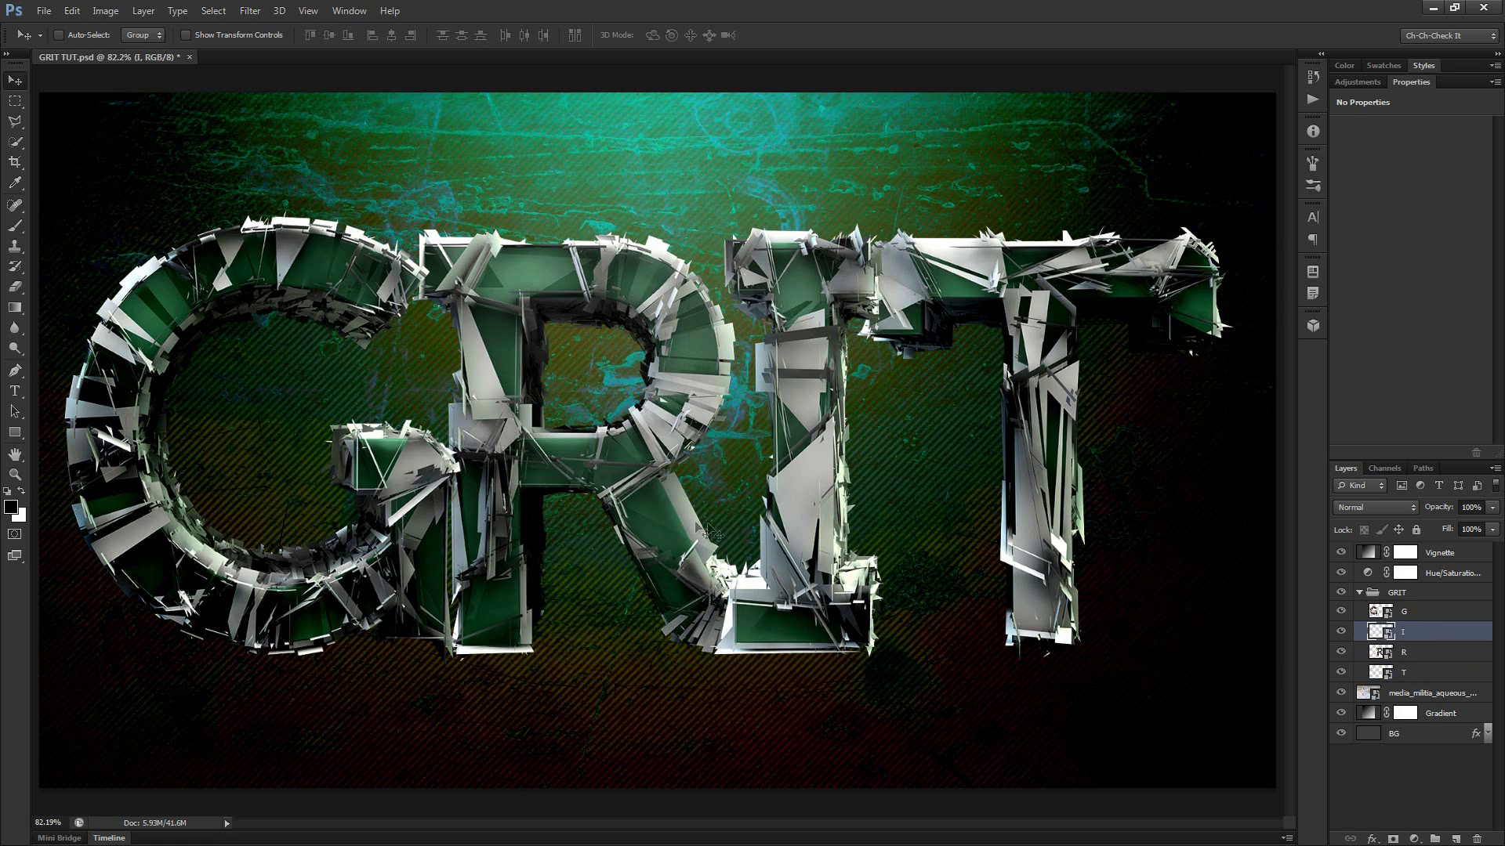
left_click(1426, 612)
left_click_drag(572, 469, 577, 467)
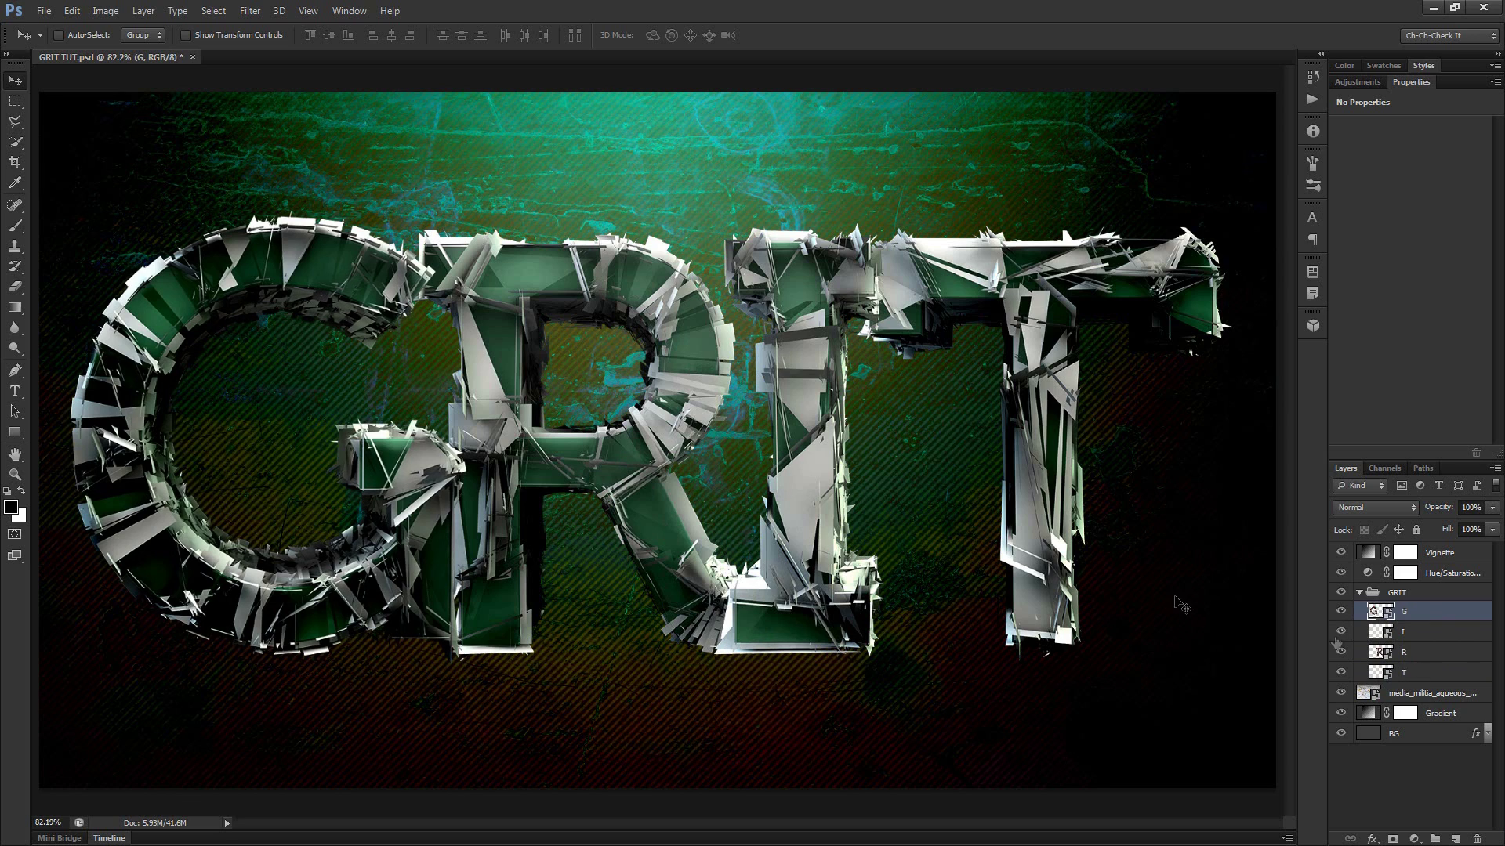
left_click(1411, 672)
left_click_drag(1062, 554, 1086, 555)
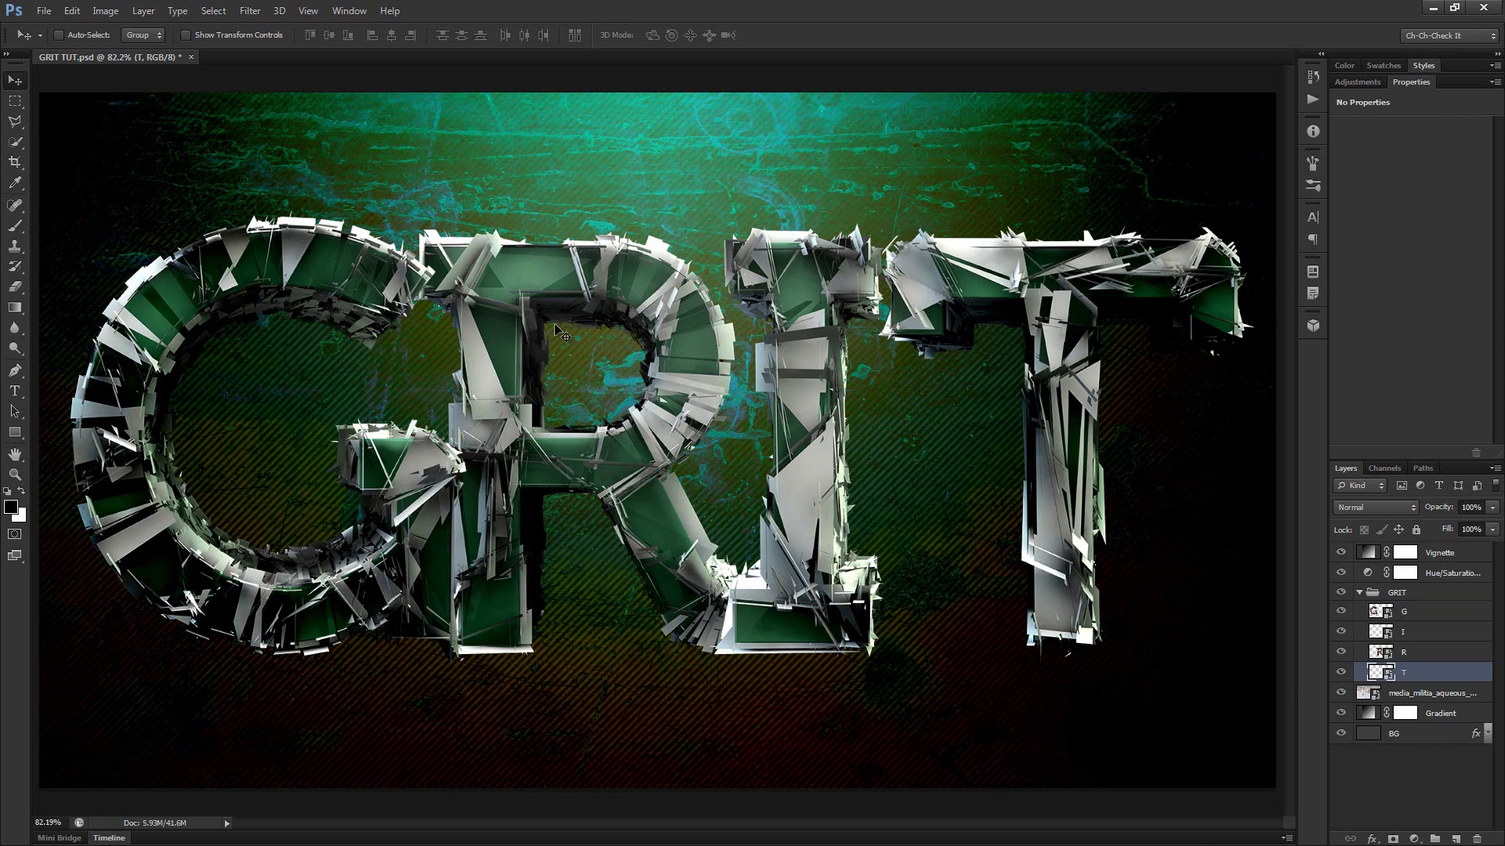
Center the GRIT group horizontally on the canvas and clear the selection
left_click(1410, 594)
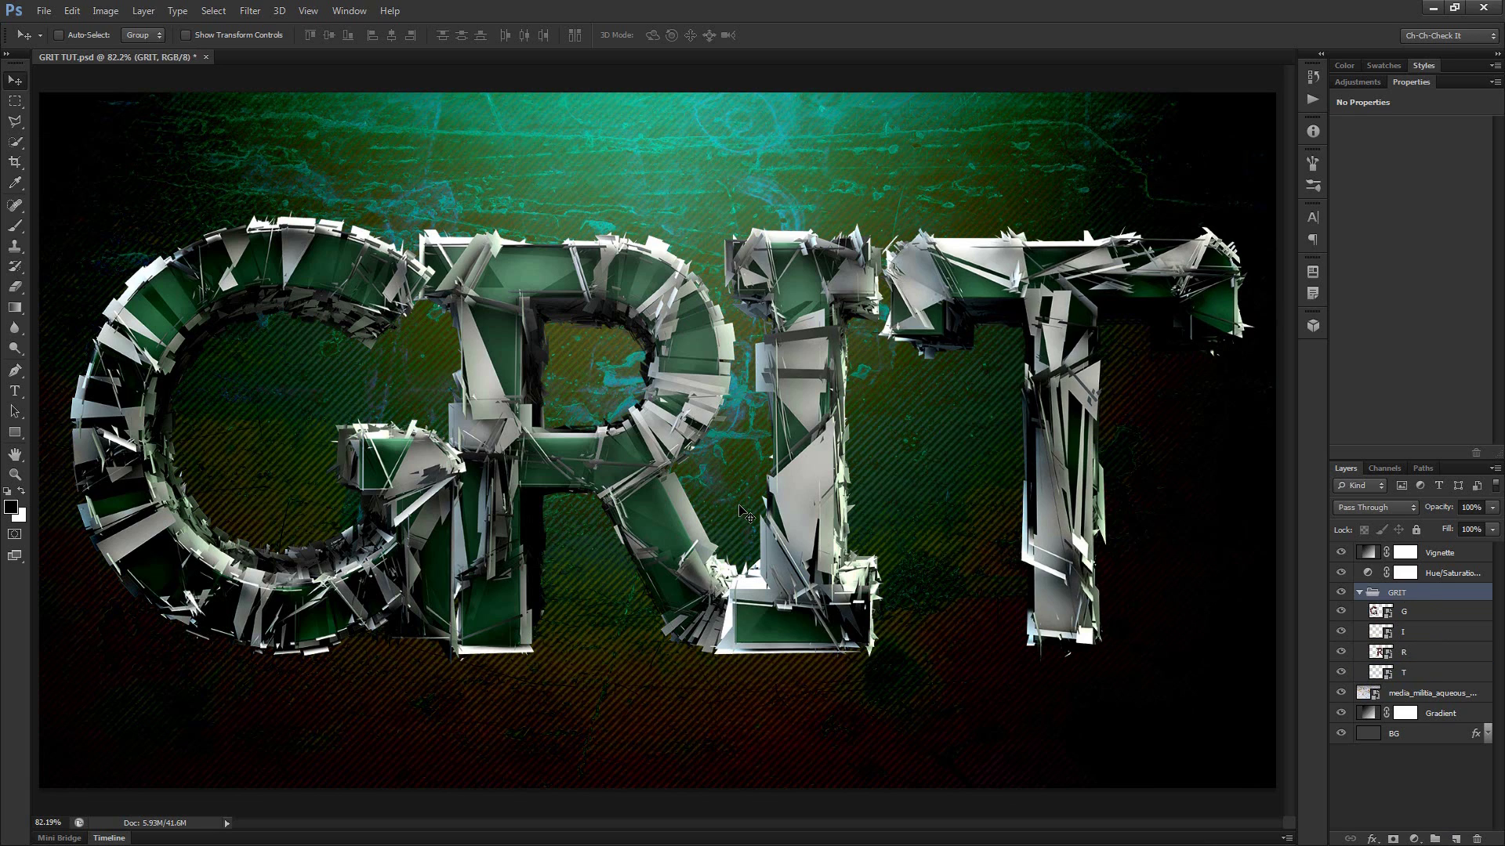
key("ctrl+a")
left_click(392, 36)
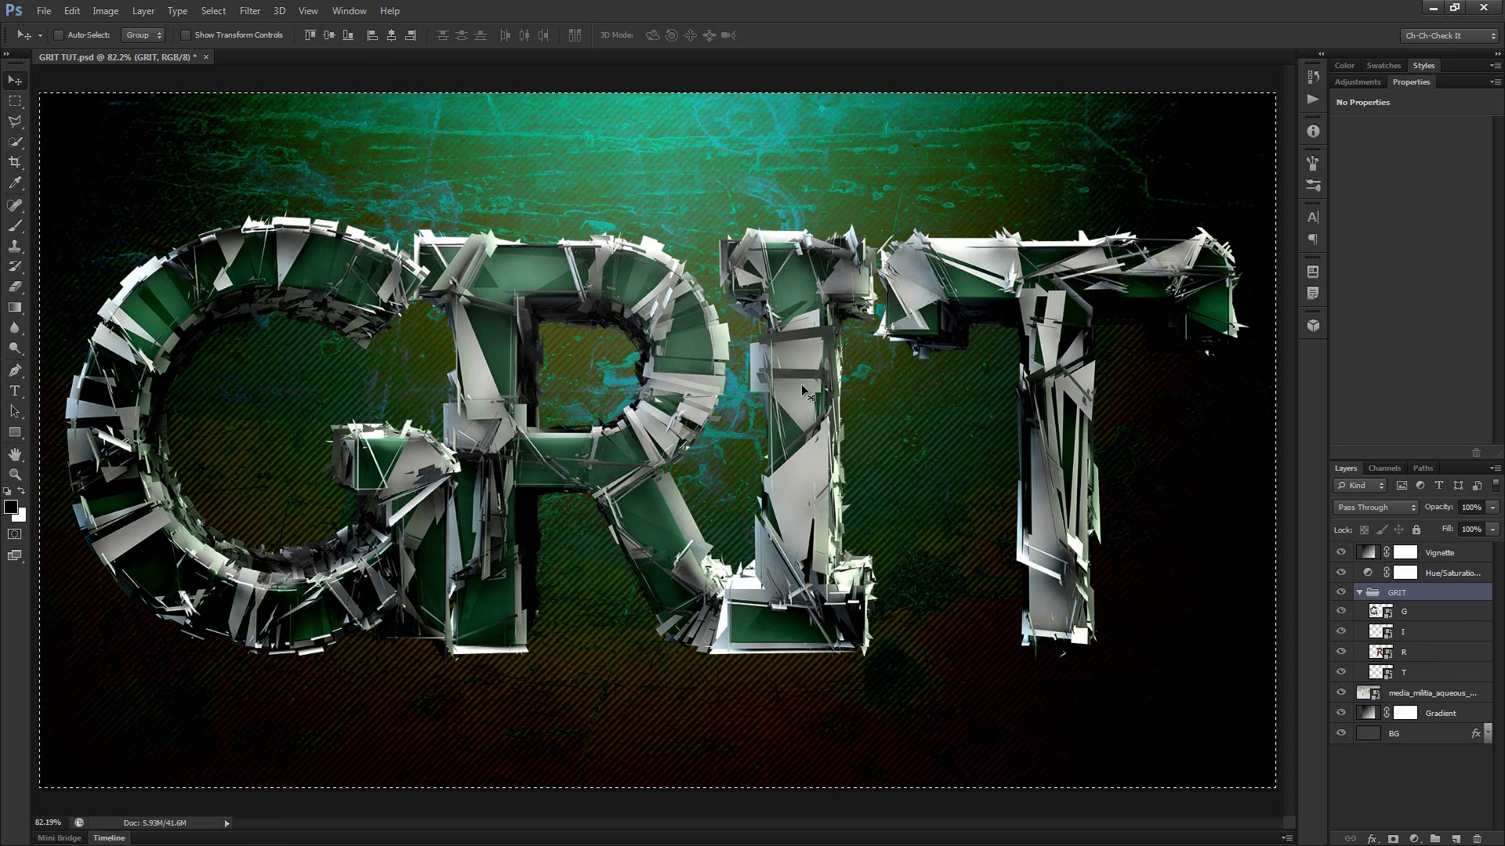
key("ctrl+d")
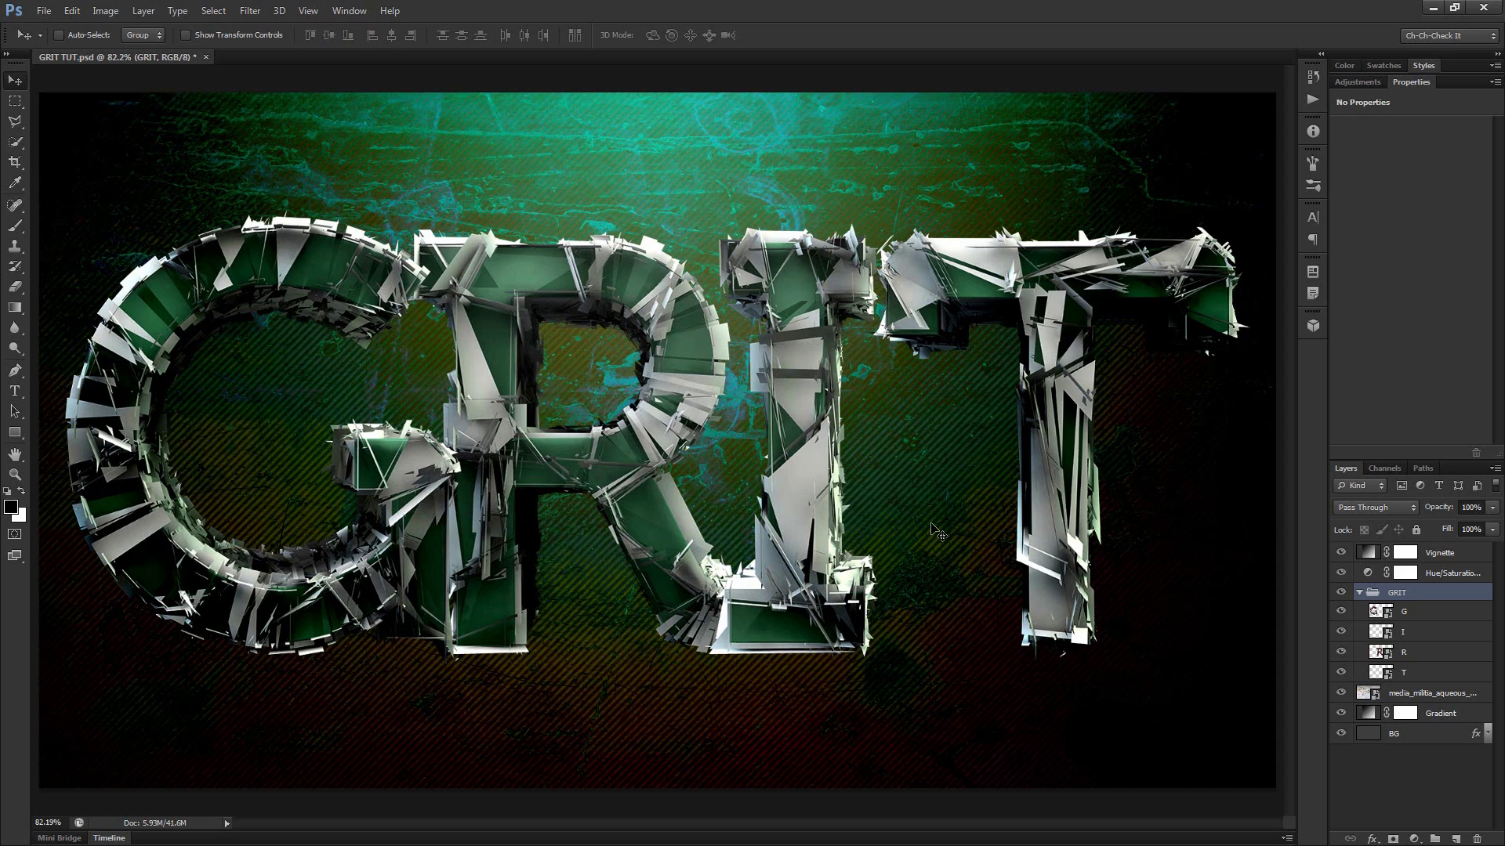
Scale the GRIT group to 75% in width and height
key("ctrl+t")
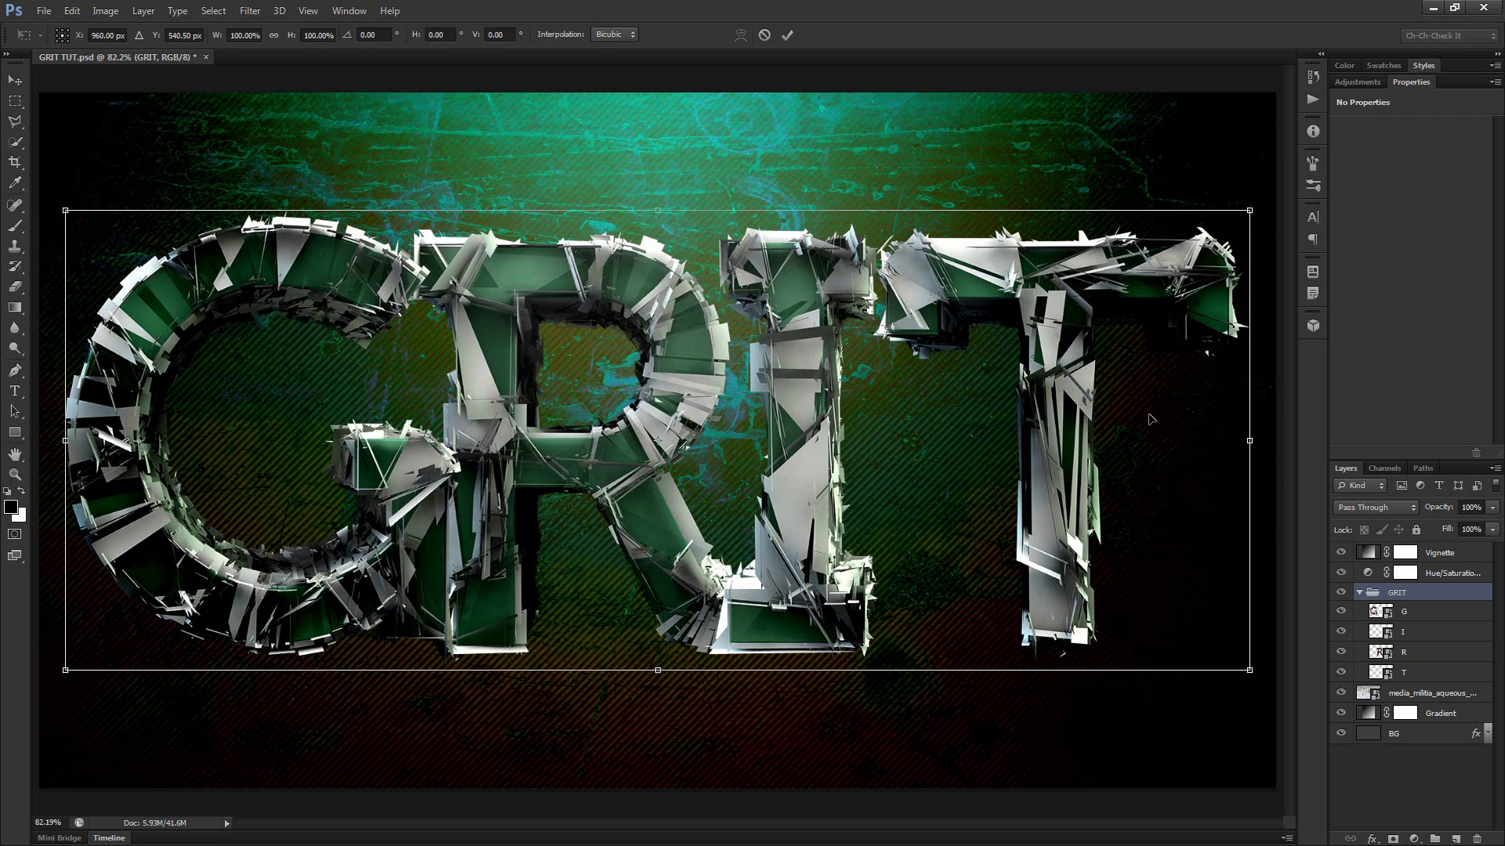
left_click(238, 36)
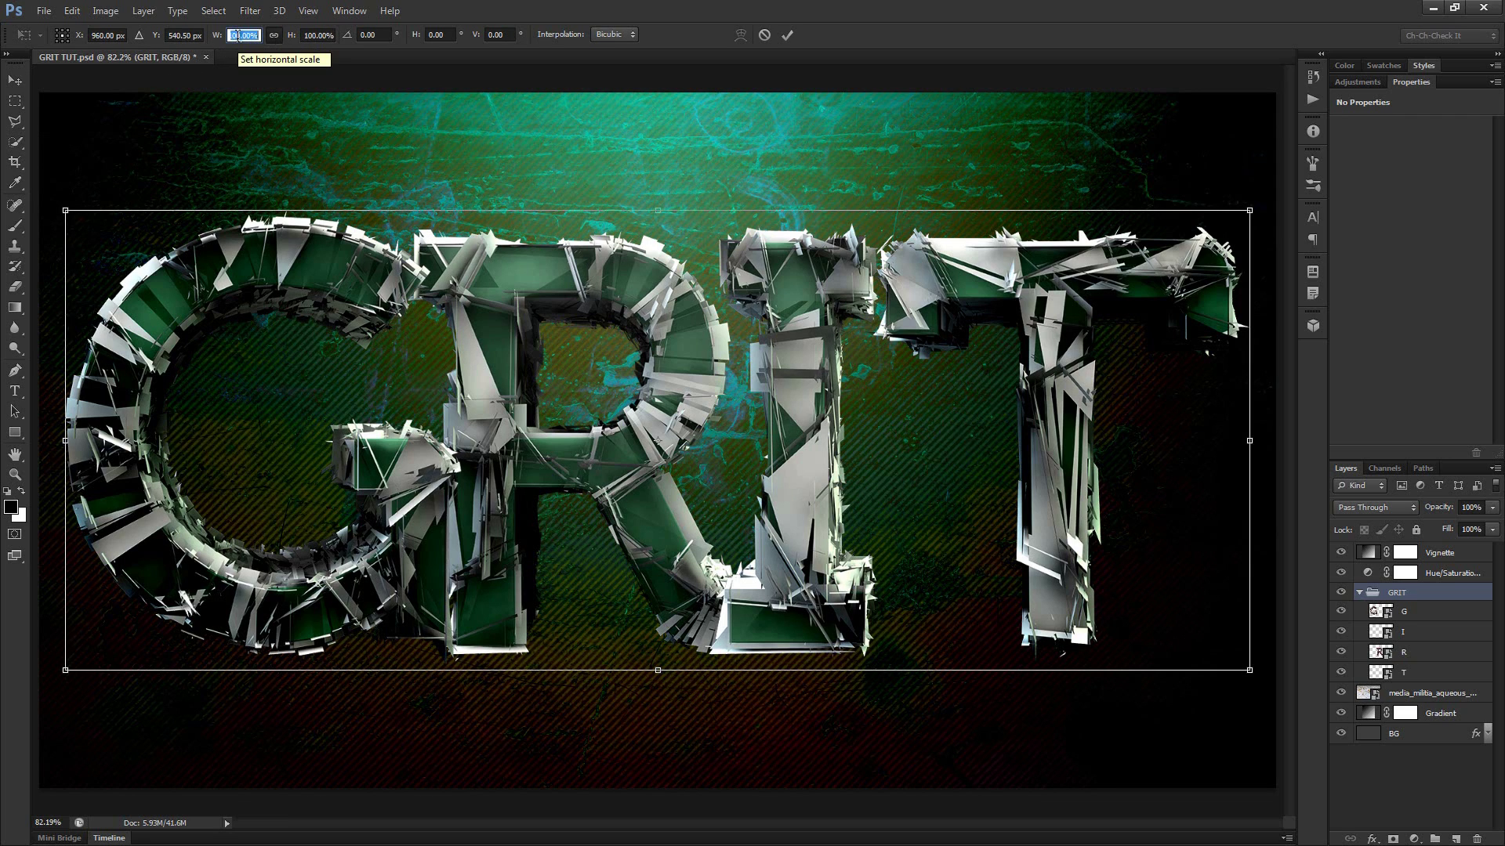
type("75")
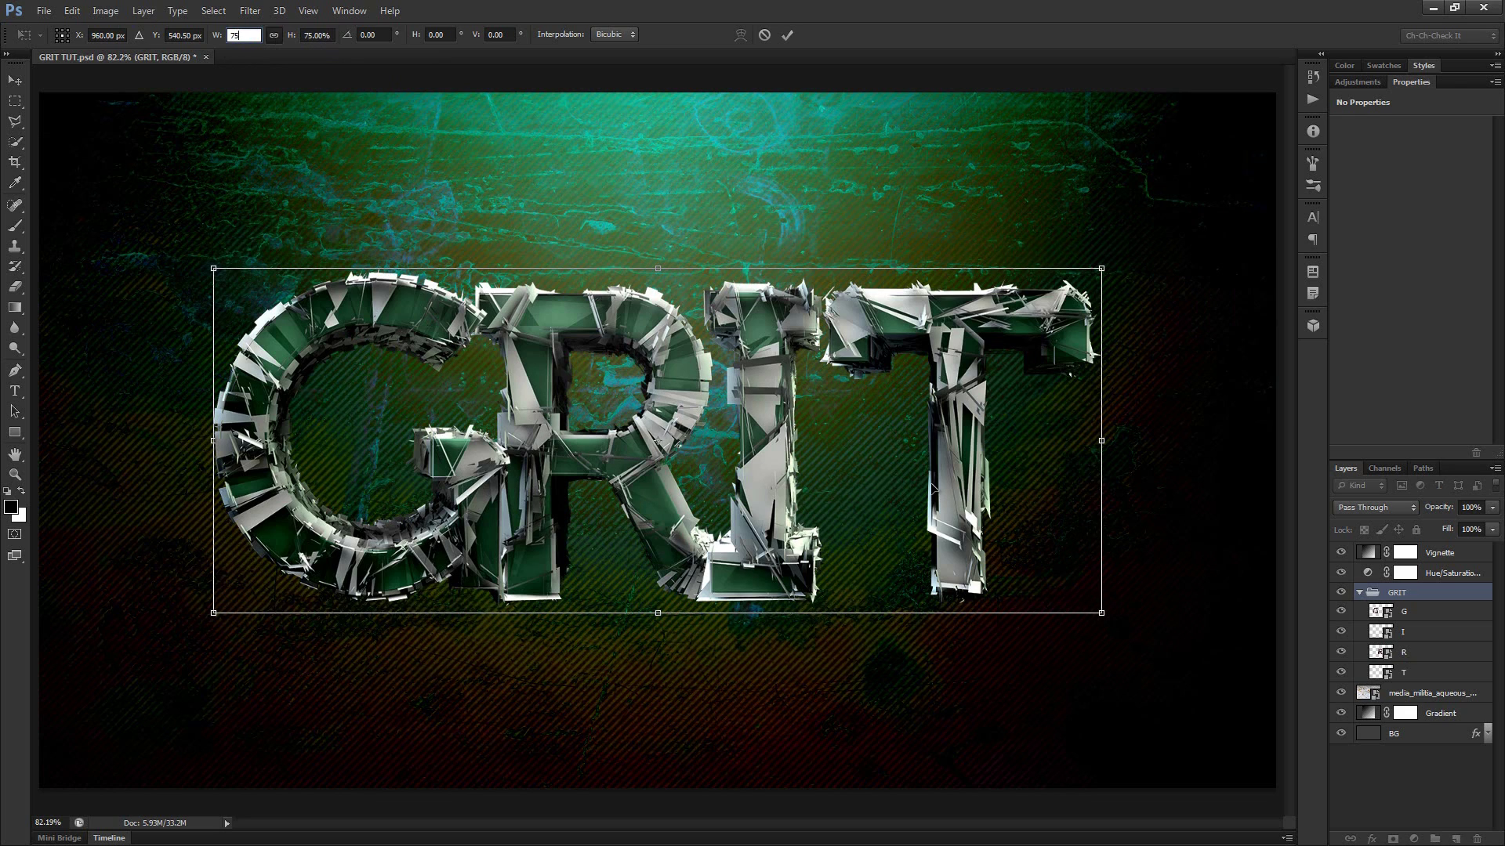
left_click(787, 35)
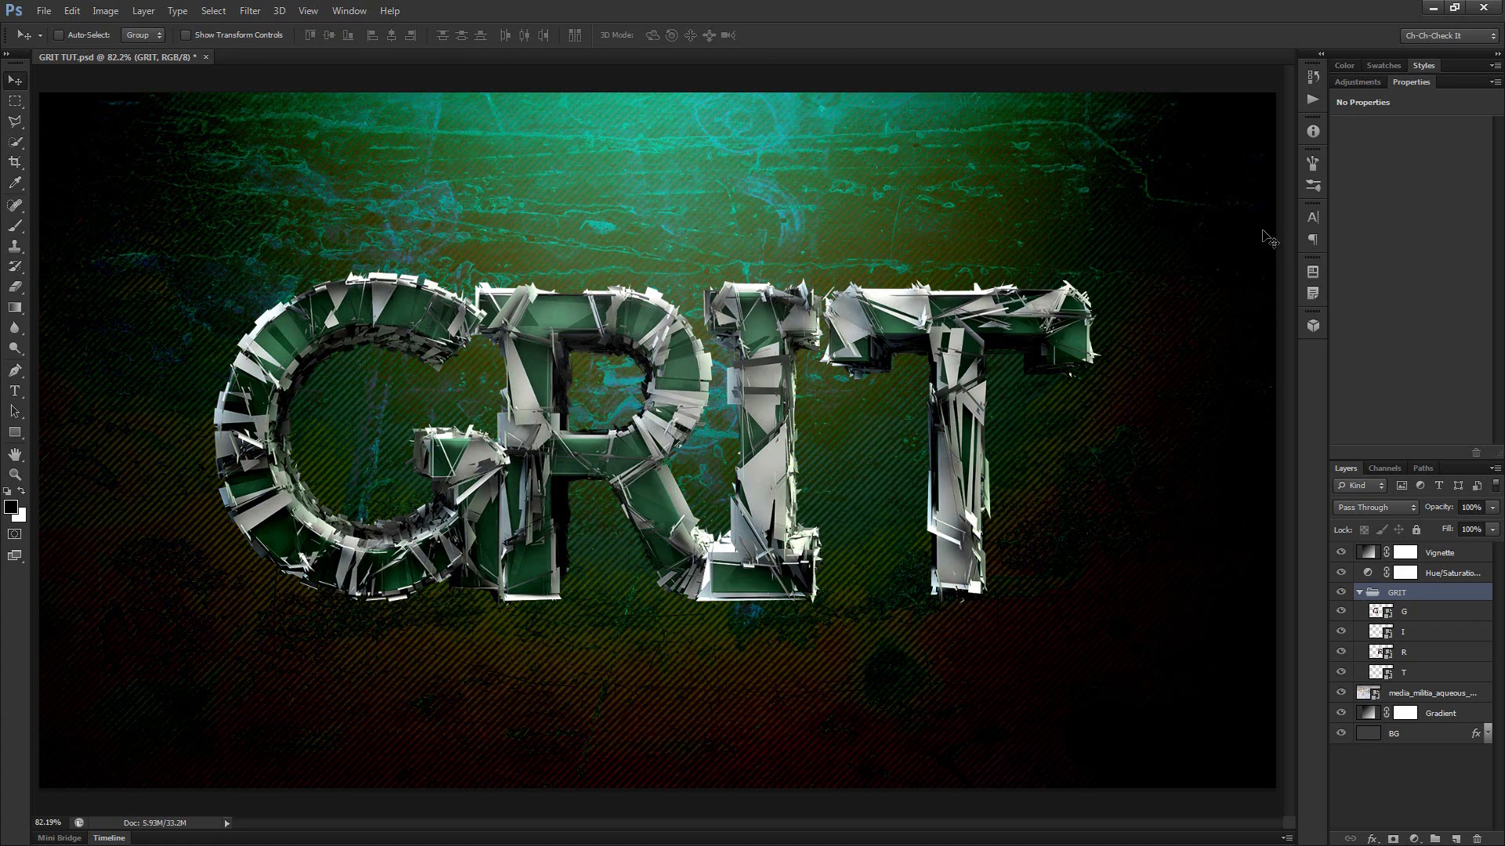
Add a Curves adjustment layer directly above the GRIT group and clip it to the group
left_click(1358, 83)
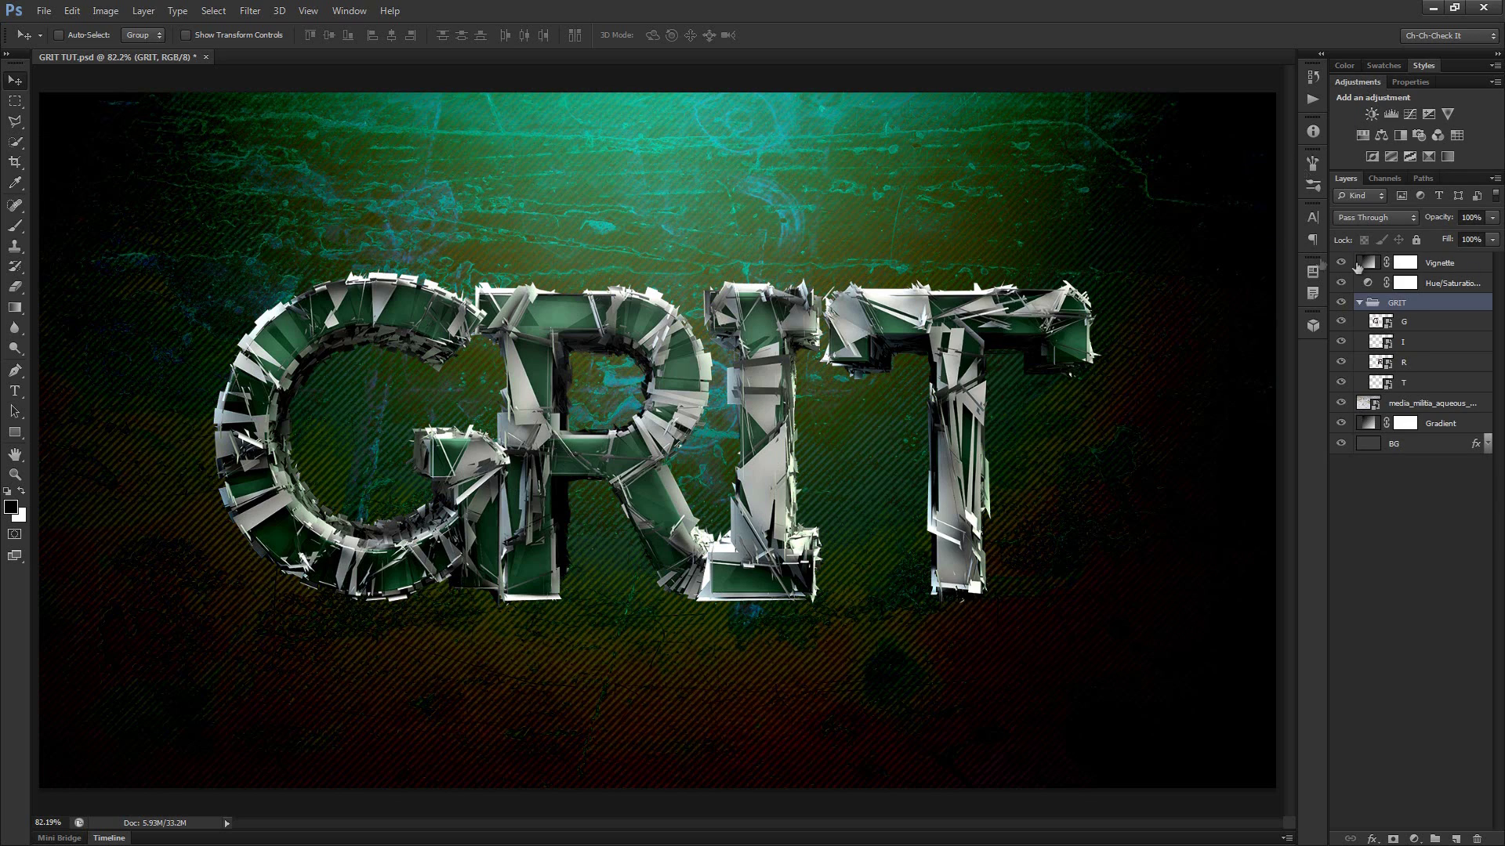
left_click(1410, 115)
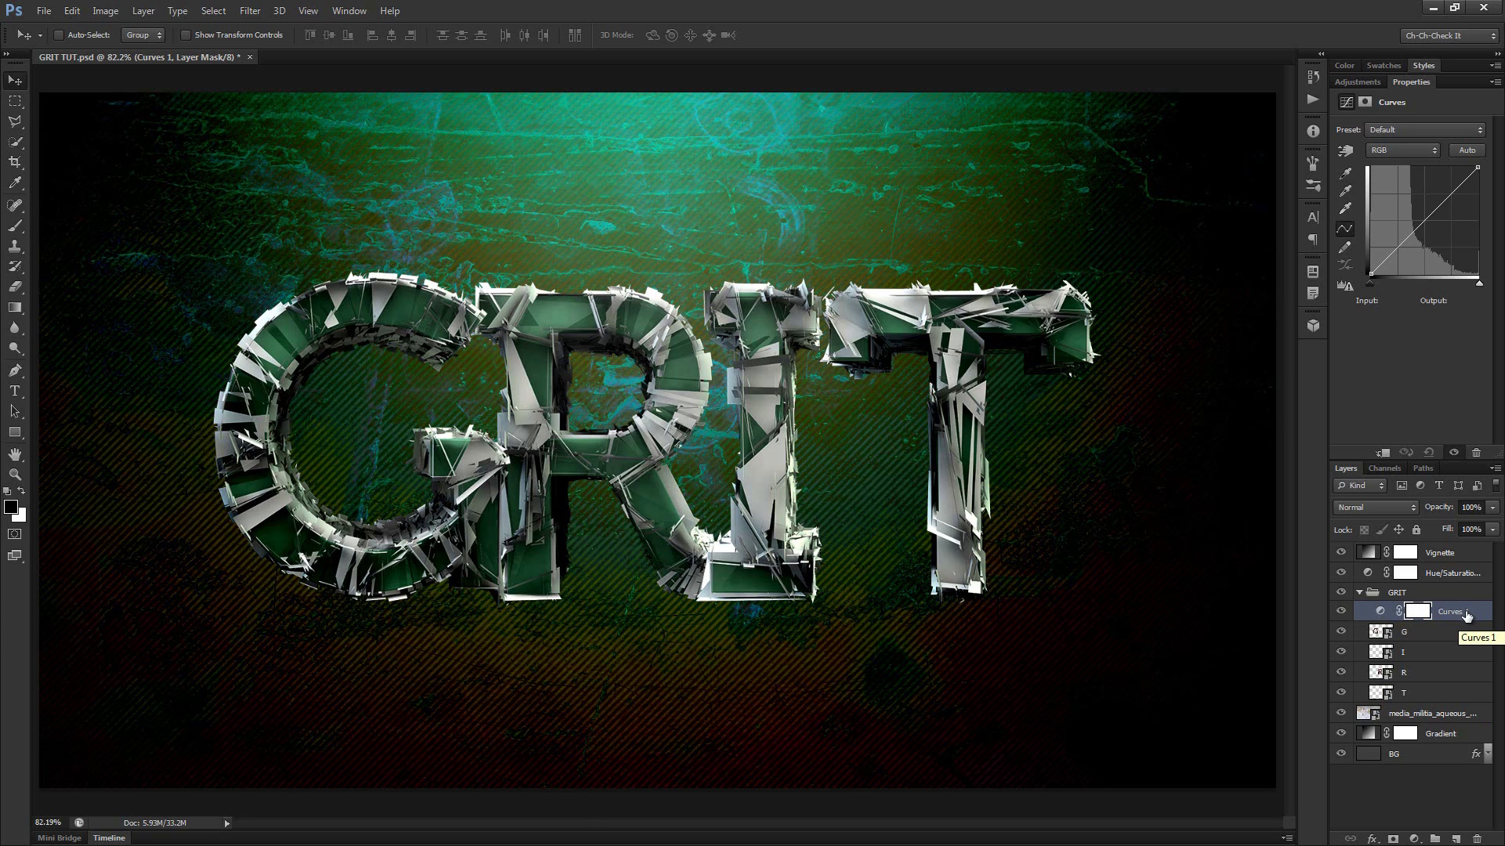
left_click_drag(1449, 613, 1449, 583)
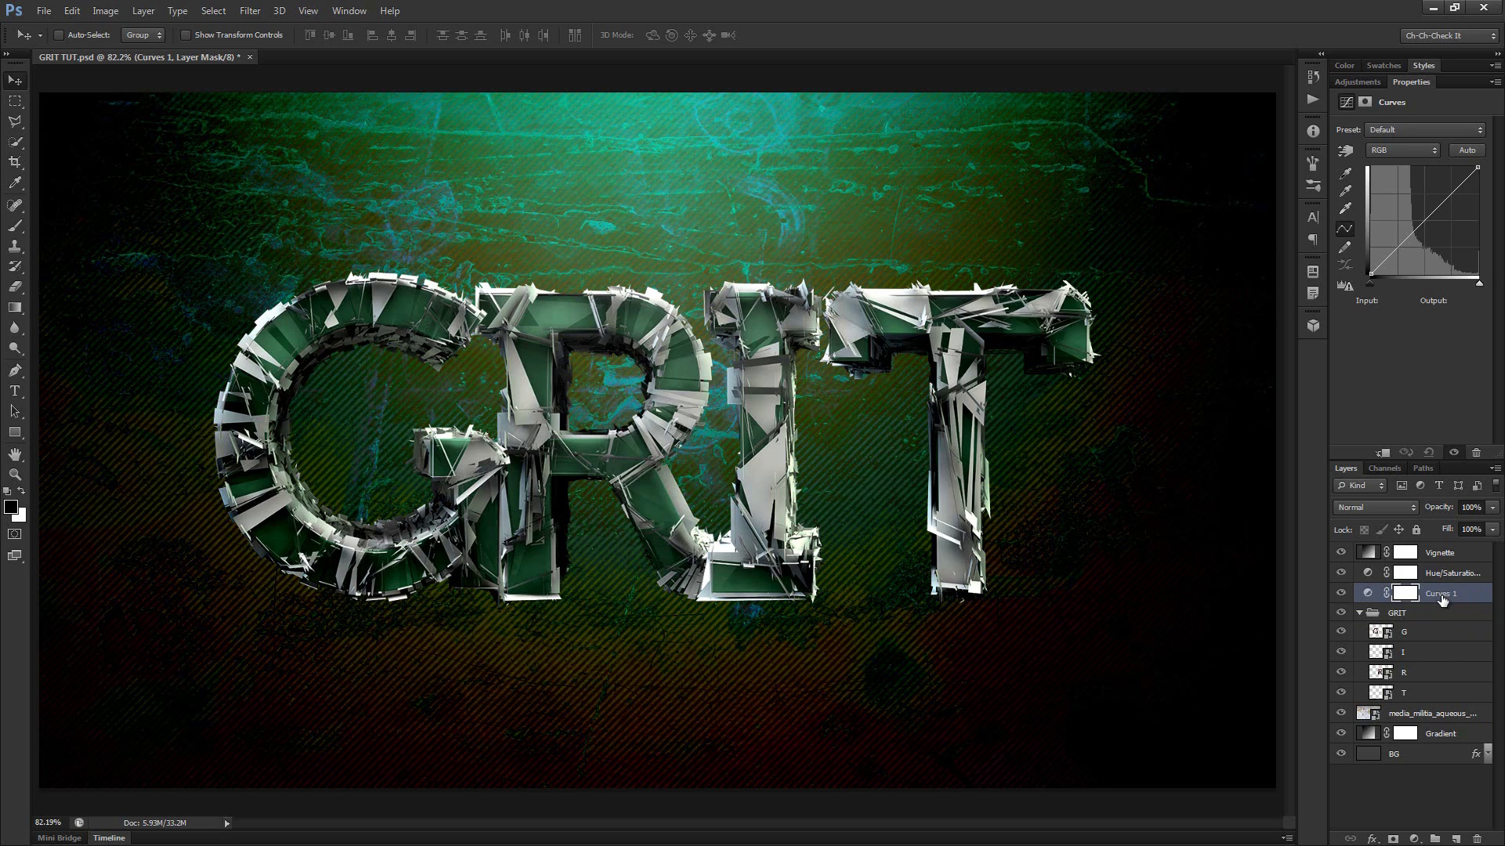
left_click(1384, 454)
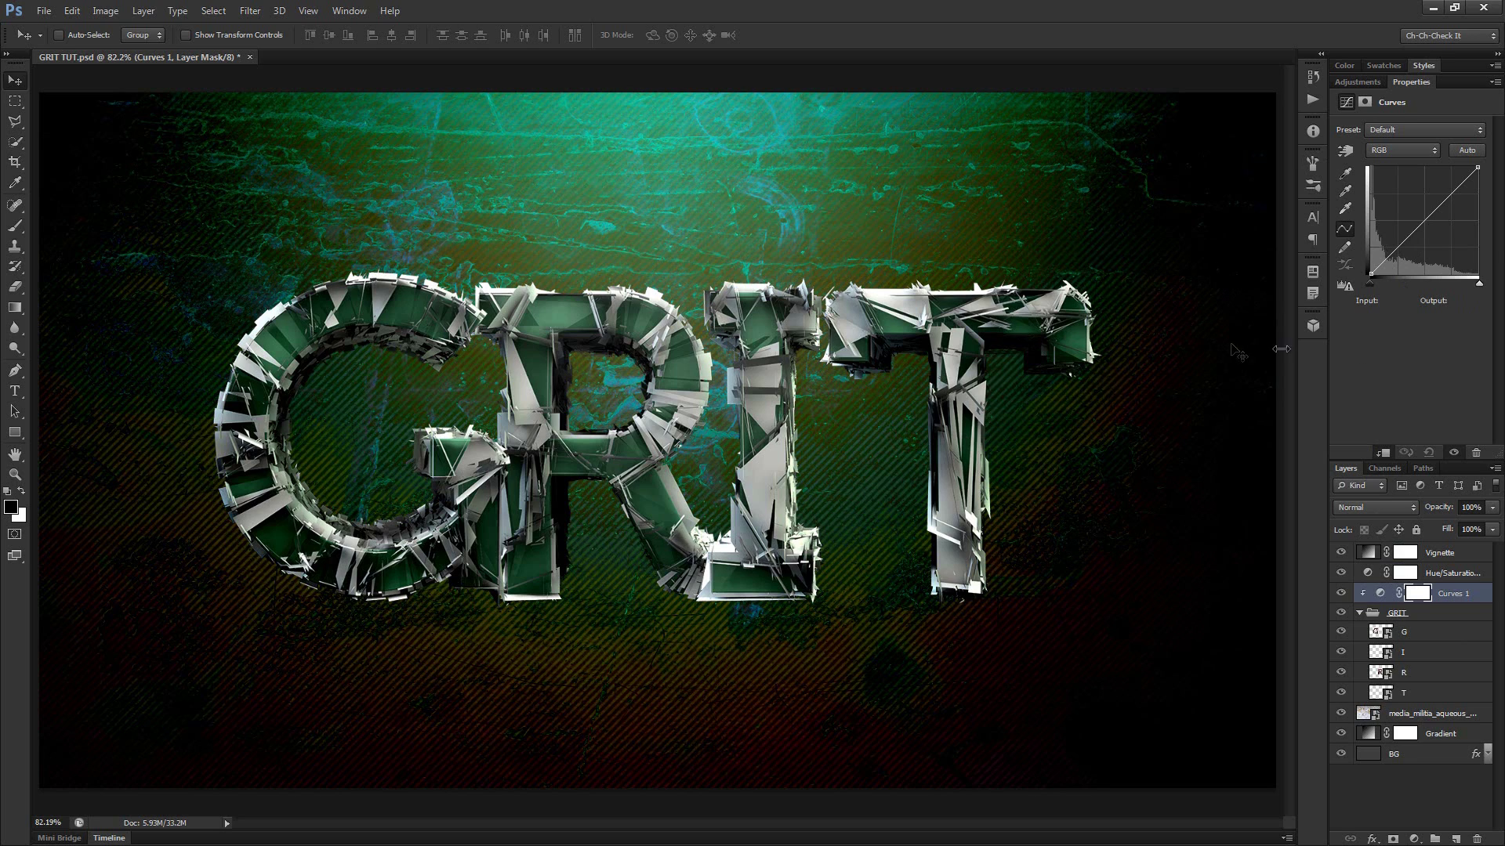
Shape the letters' RGB curve with a lowered white end, a raised highlight point and a shadow point at input 76, output 51
left_click_drag(1477, 166, 1487, 196)
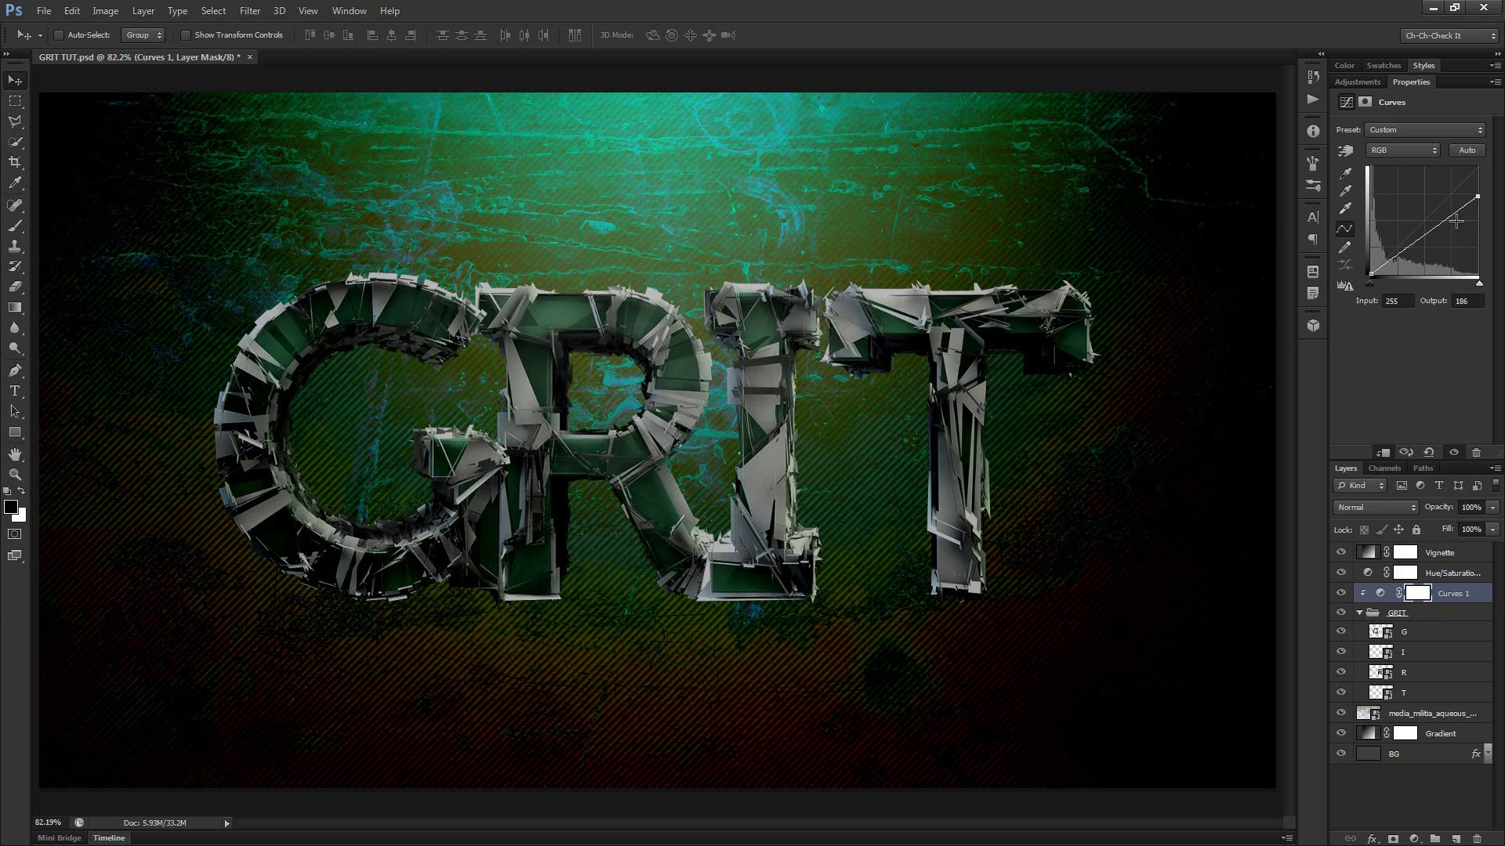
left_click_drag(1451, 216, 1453, 189)
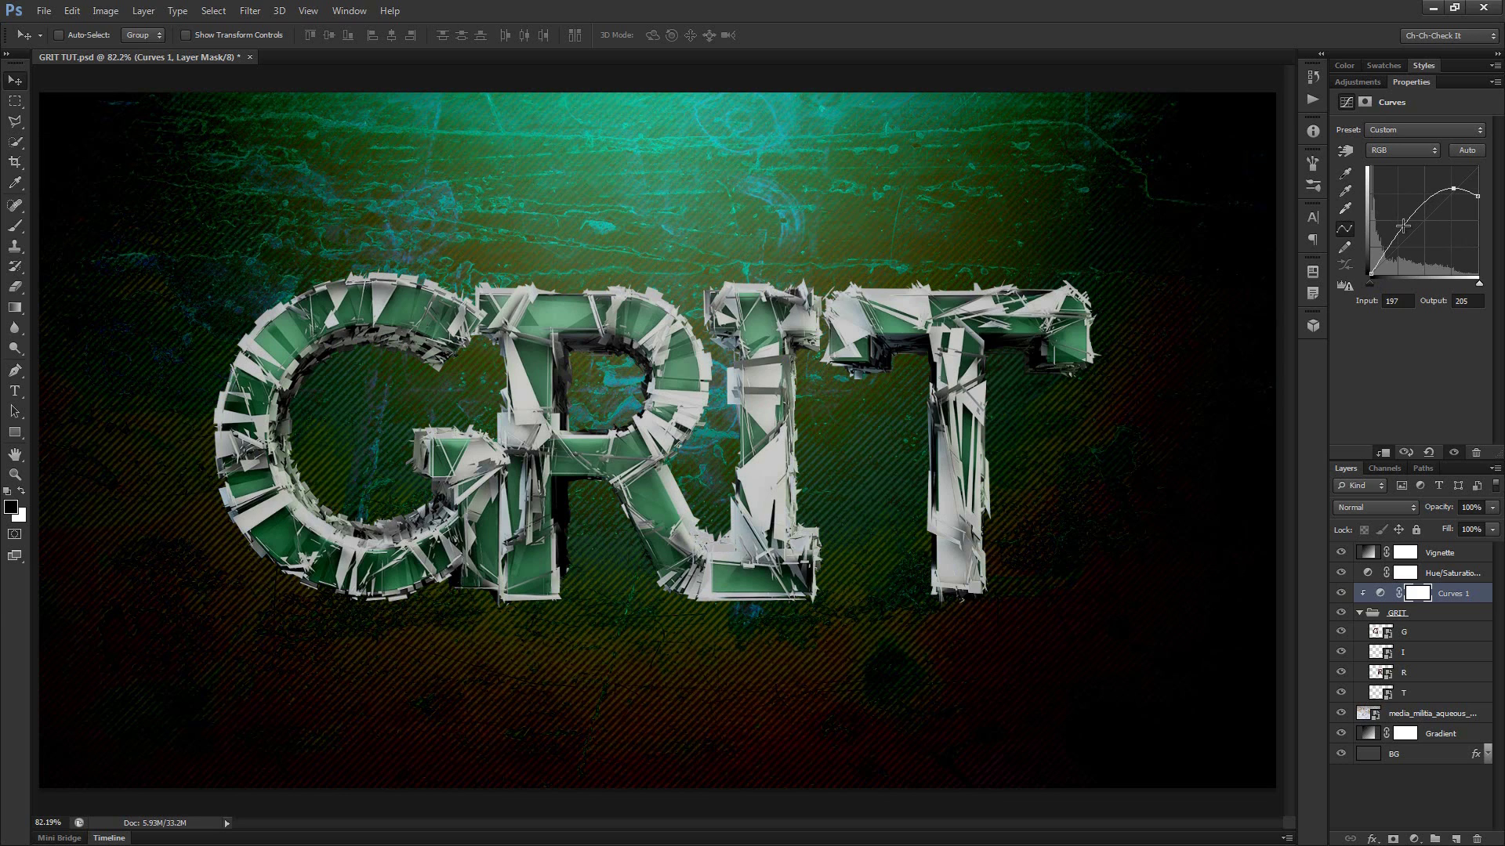
left_click_drag(1403, 224, 1413, 243)
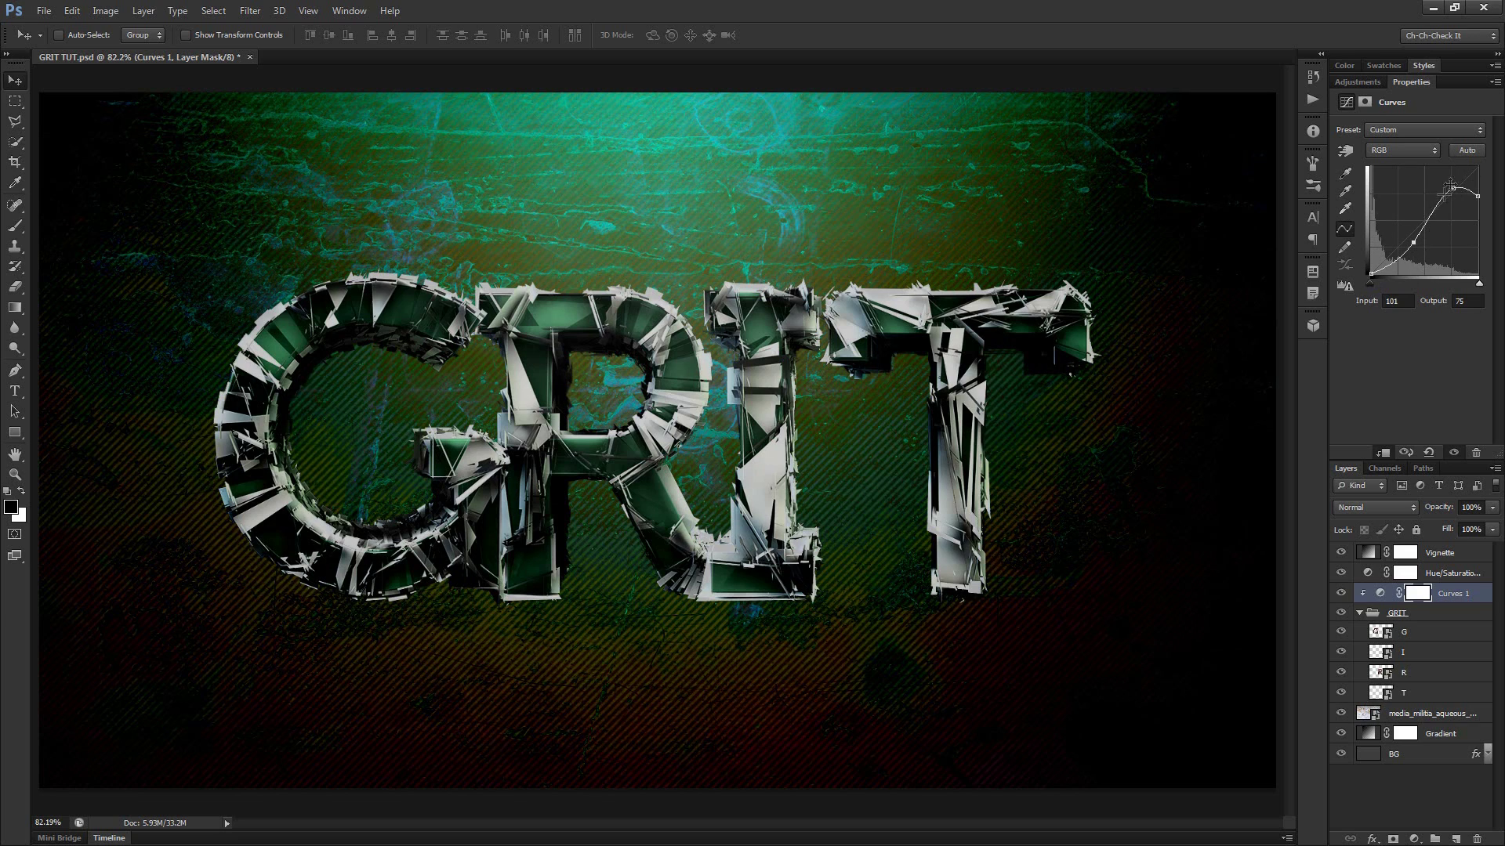
left_click_drag(1452, 189, 1477, 207)
left_click_drag(1415, 244, 1405, 253)
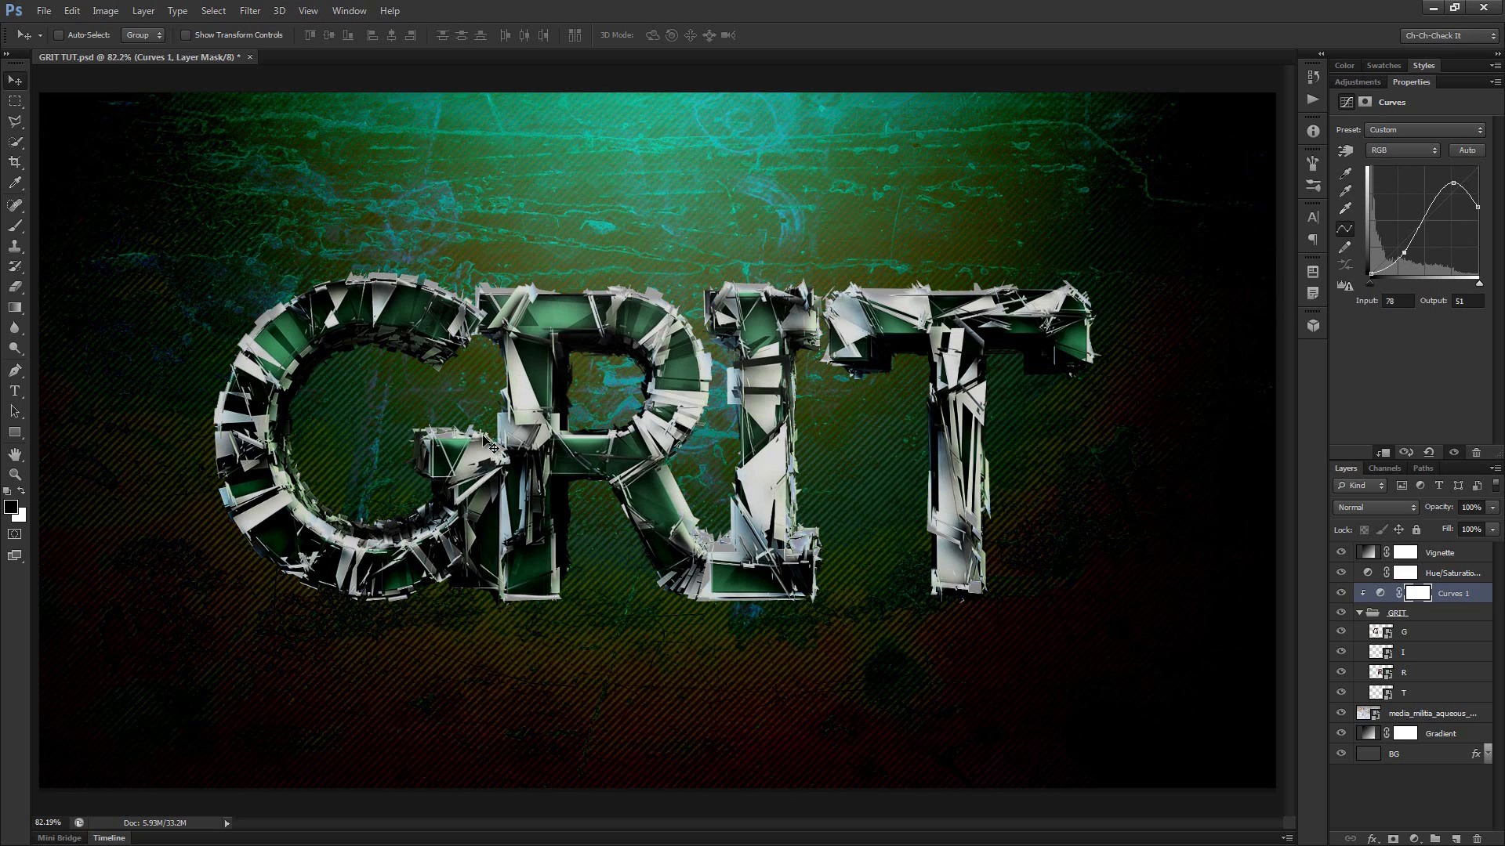
Set the GRIT group's blend mode to Hard Light
left_click(1408, 616)
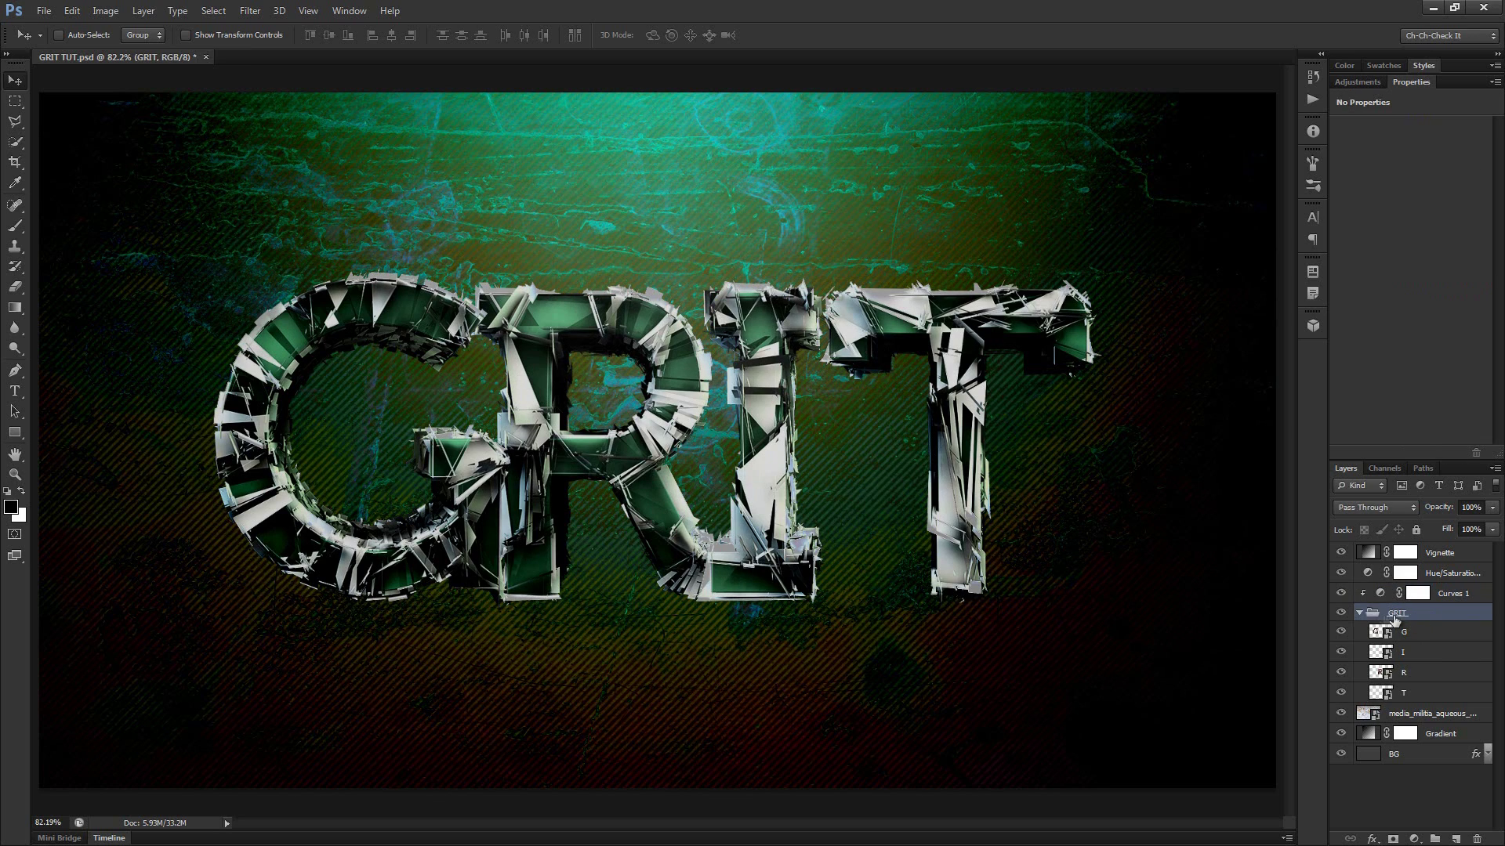
left_click(1379, 511)
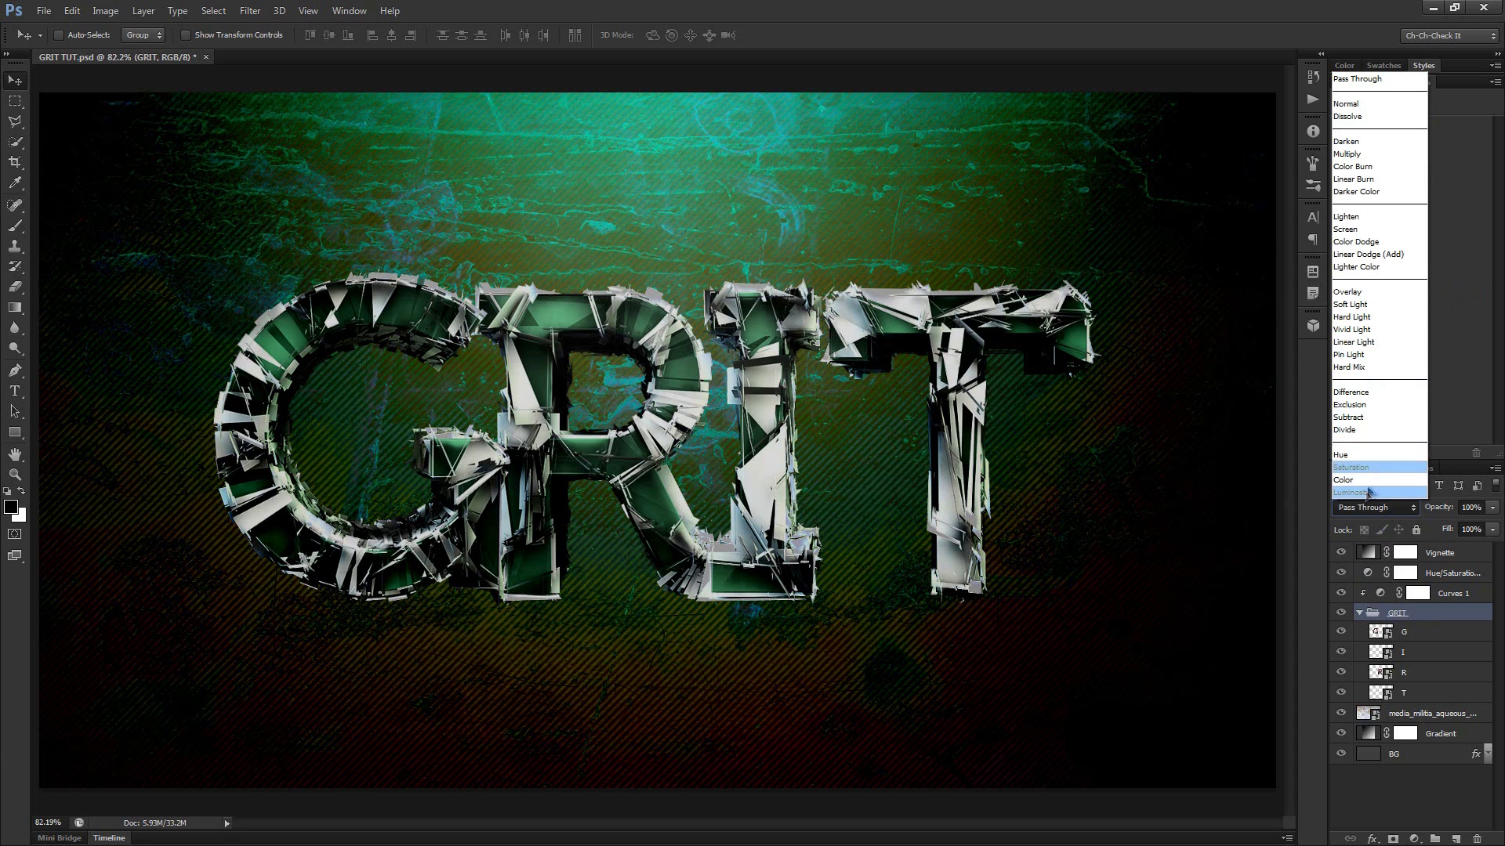
left_click(1374, 318)
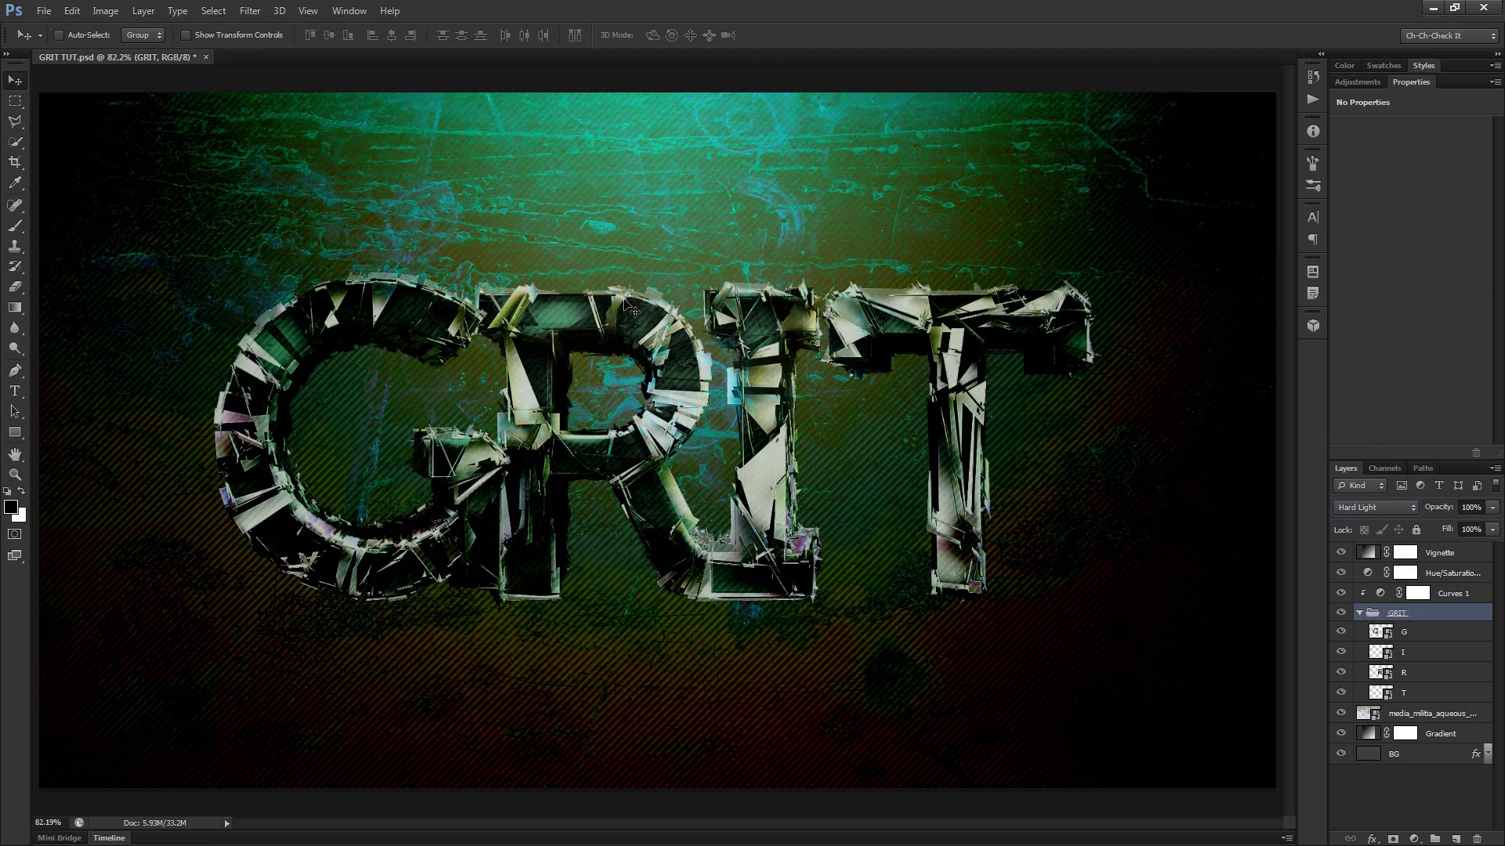
scroll(714, 322, "up", 4)
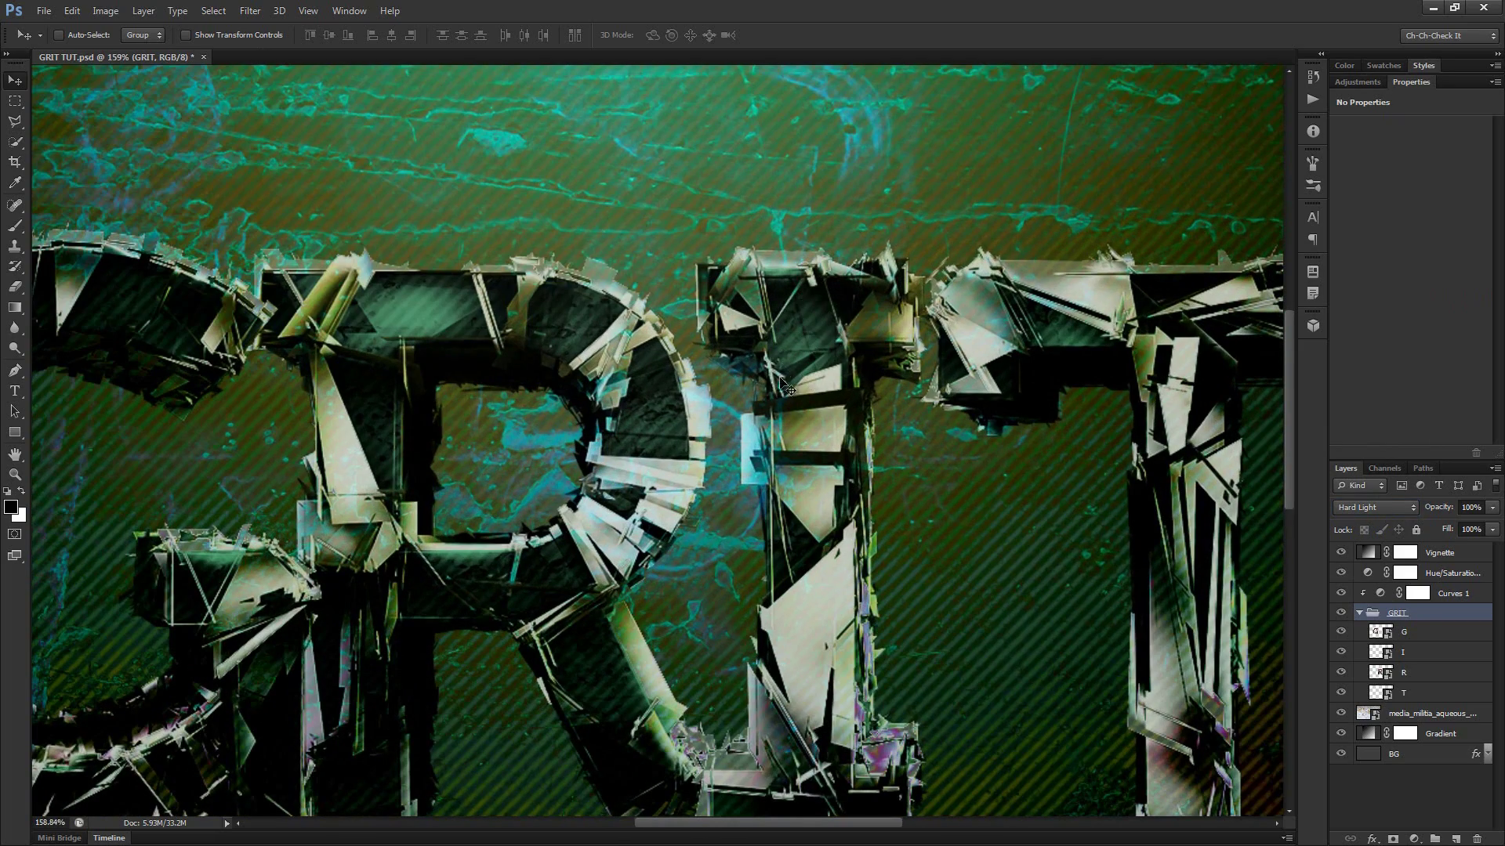
left_click_drag(1063, 481, 1144, 457)
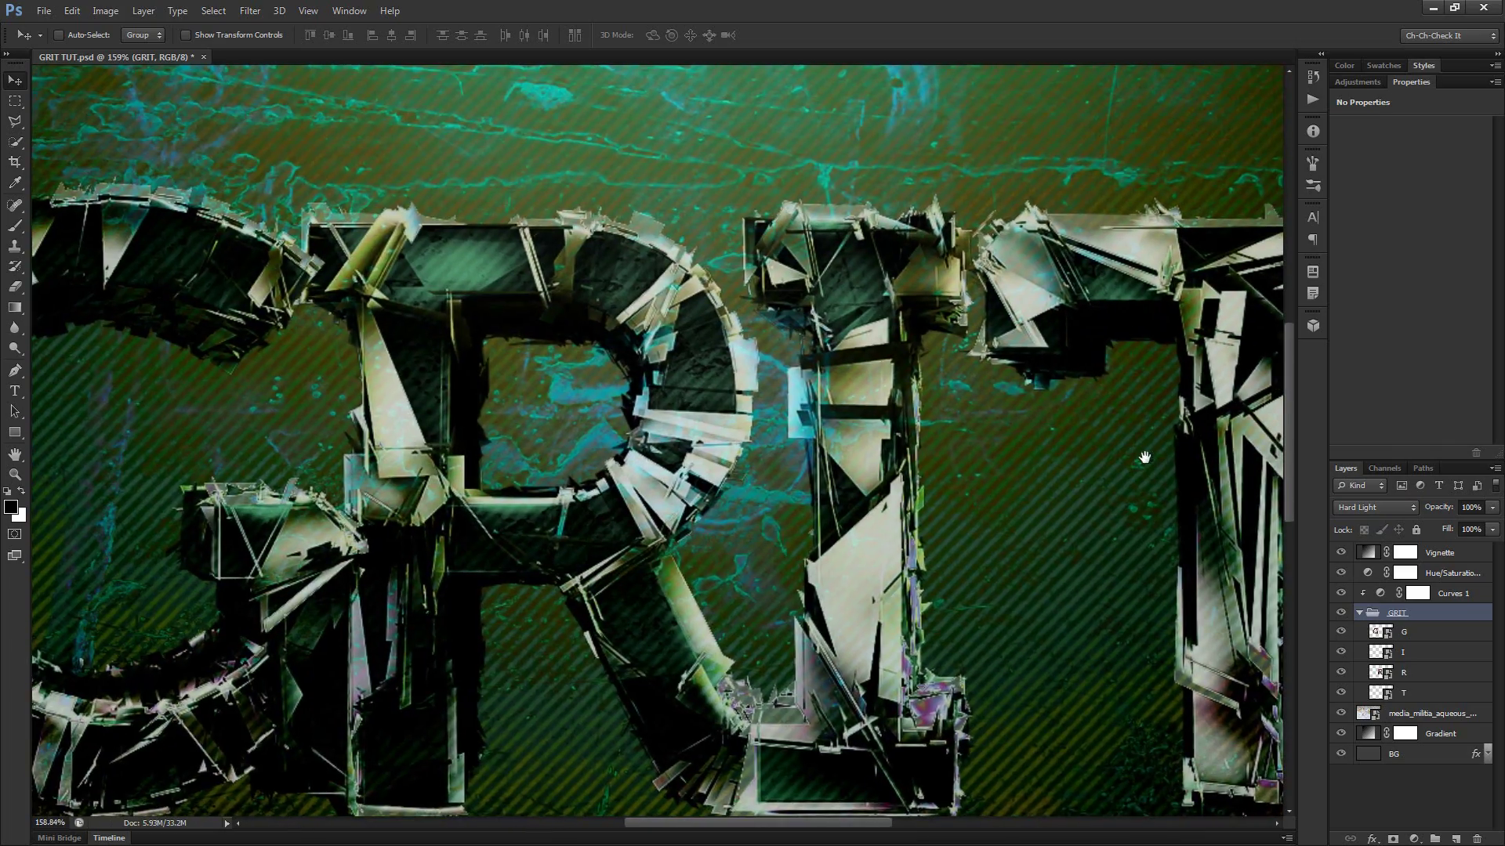
key("ctrl+0")
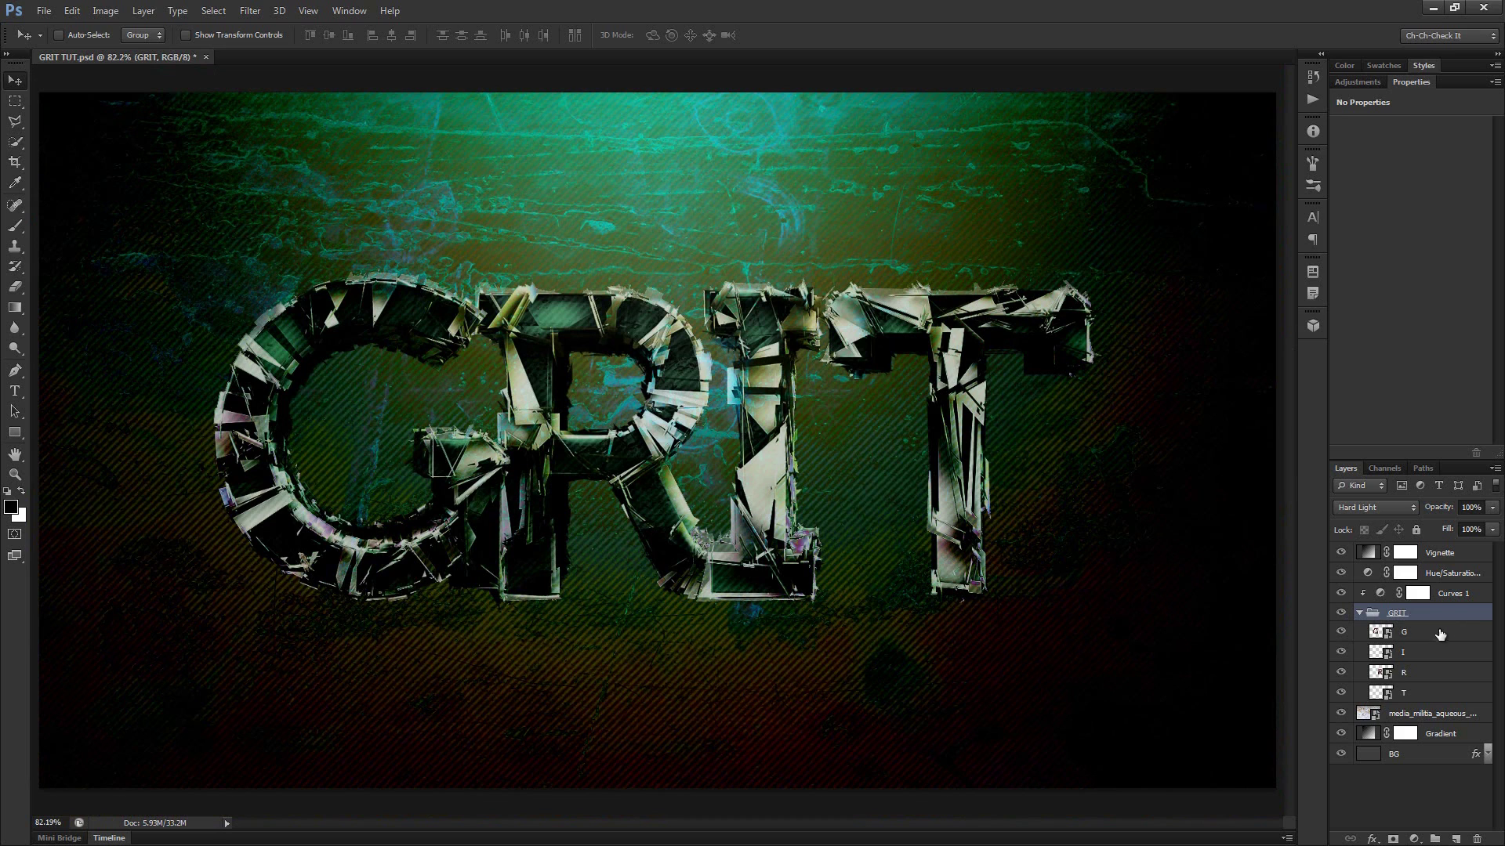
Add a Drop Shadow effect to the GRIT group with its blend mode set to Soft Light
left_click(1373, 839)
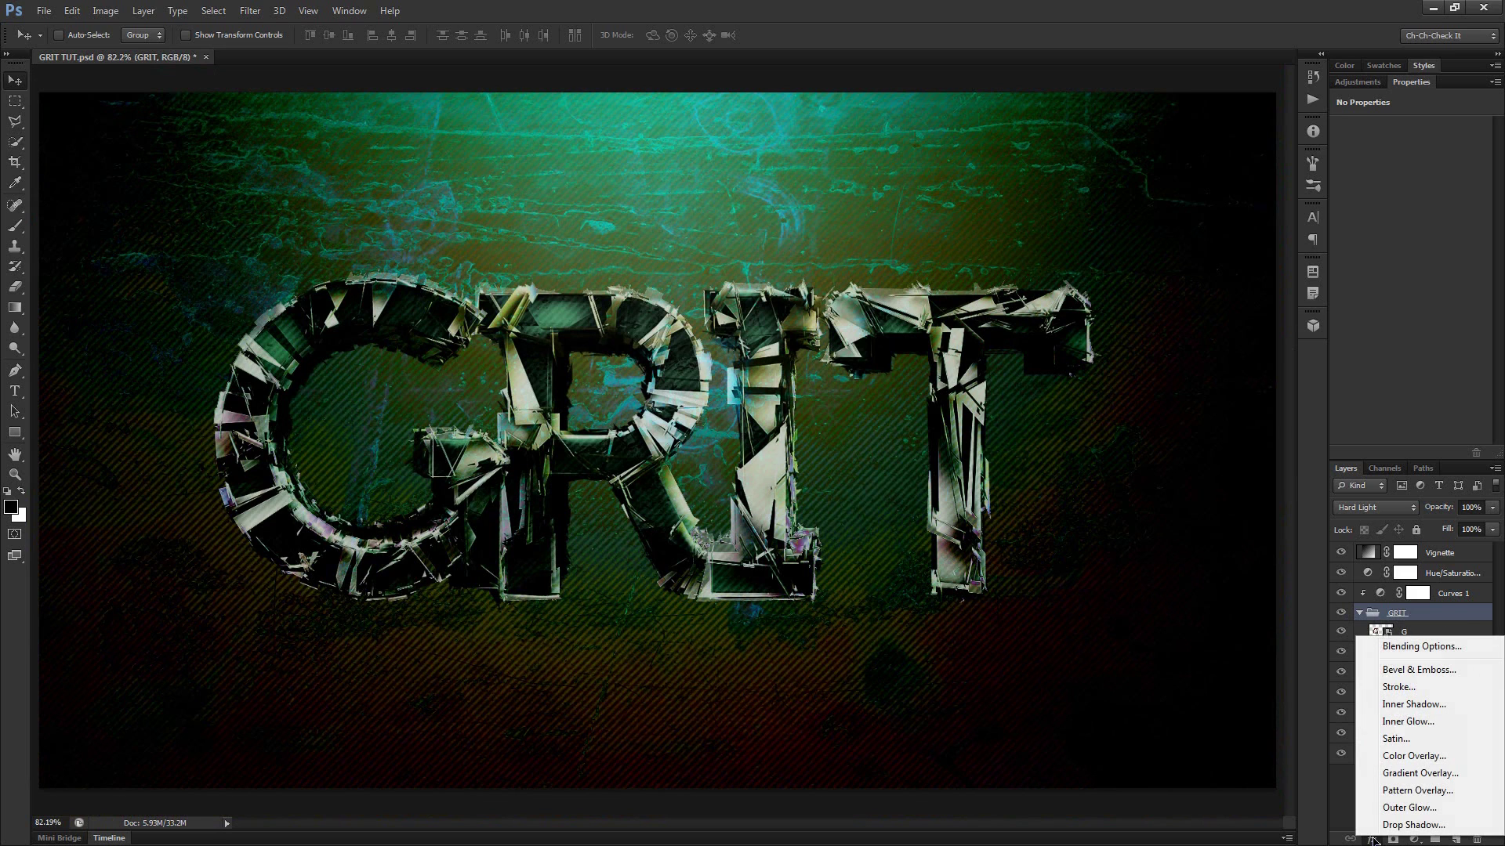
left_click(1413, 825)
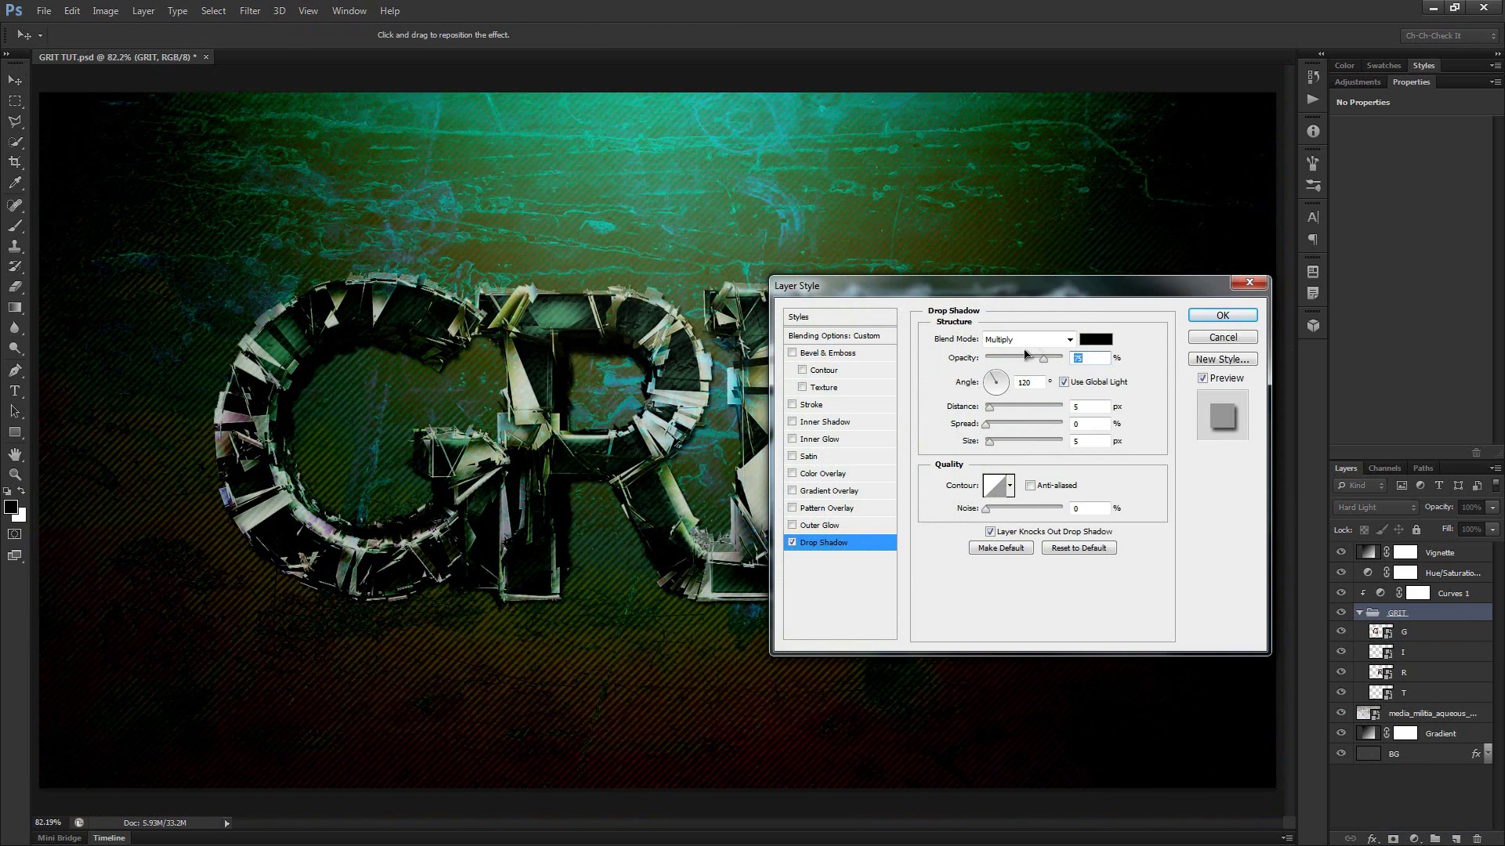
left_click_drag(1036, 296, 1210, 284)
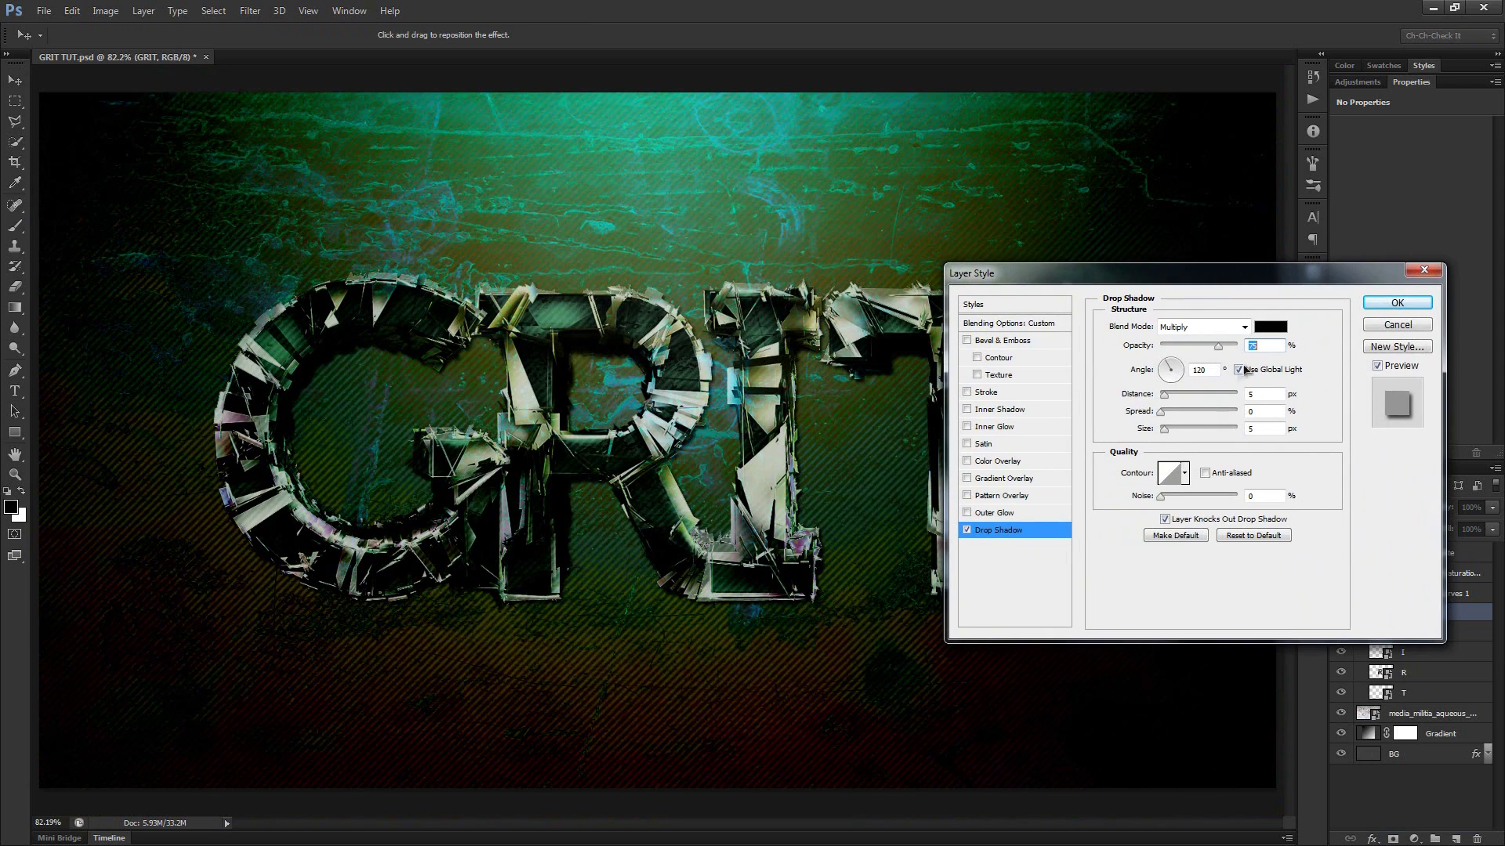
left_click(1205, 326)
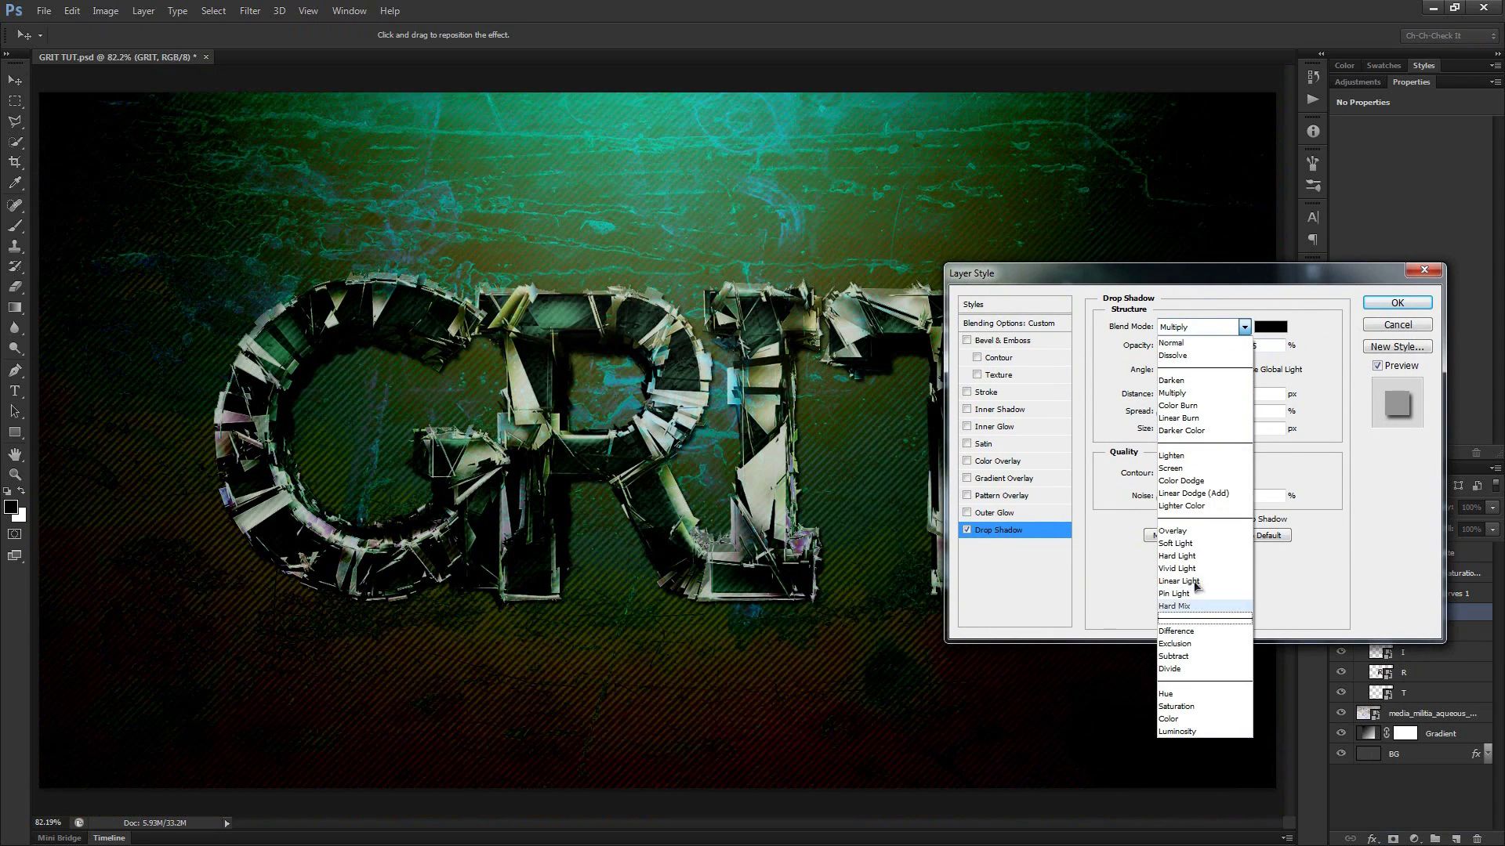
left_click(1185, 543)
Set the drop shadow to 100% opacity, 22% spread and 65 px size, apply it and collapse the GRIT group
left_click_drag(1217, 348, 1289, 350)
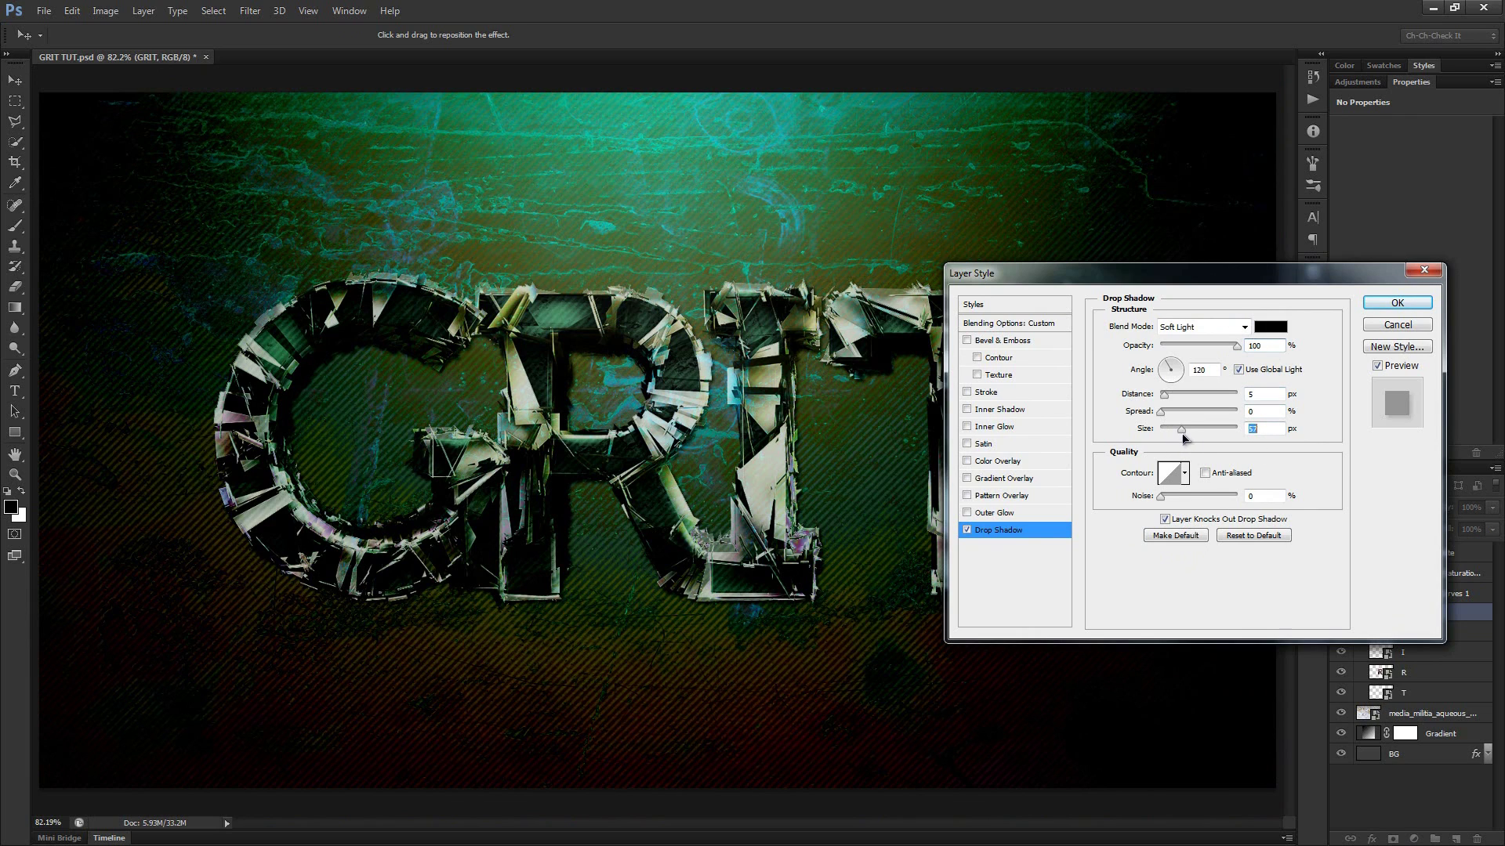
left_click_drag(1182, 435, 1185, 435)
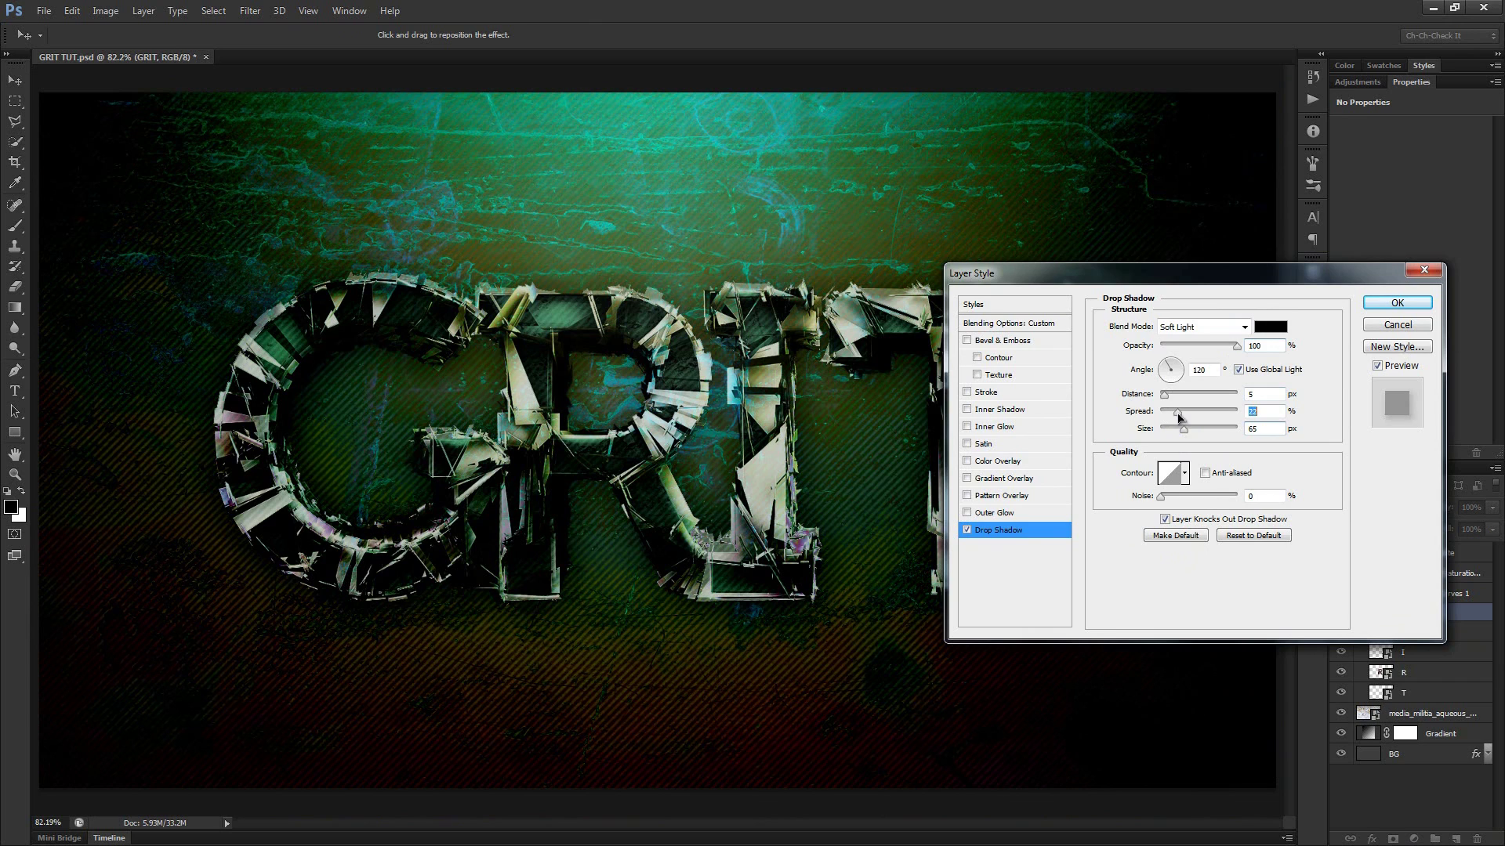
left_click_drag(1241, 276, 1068, 267)
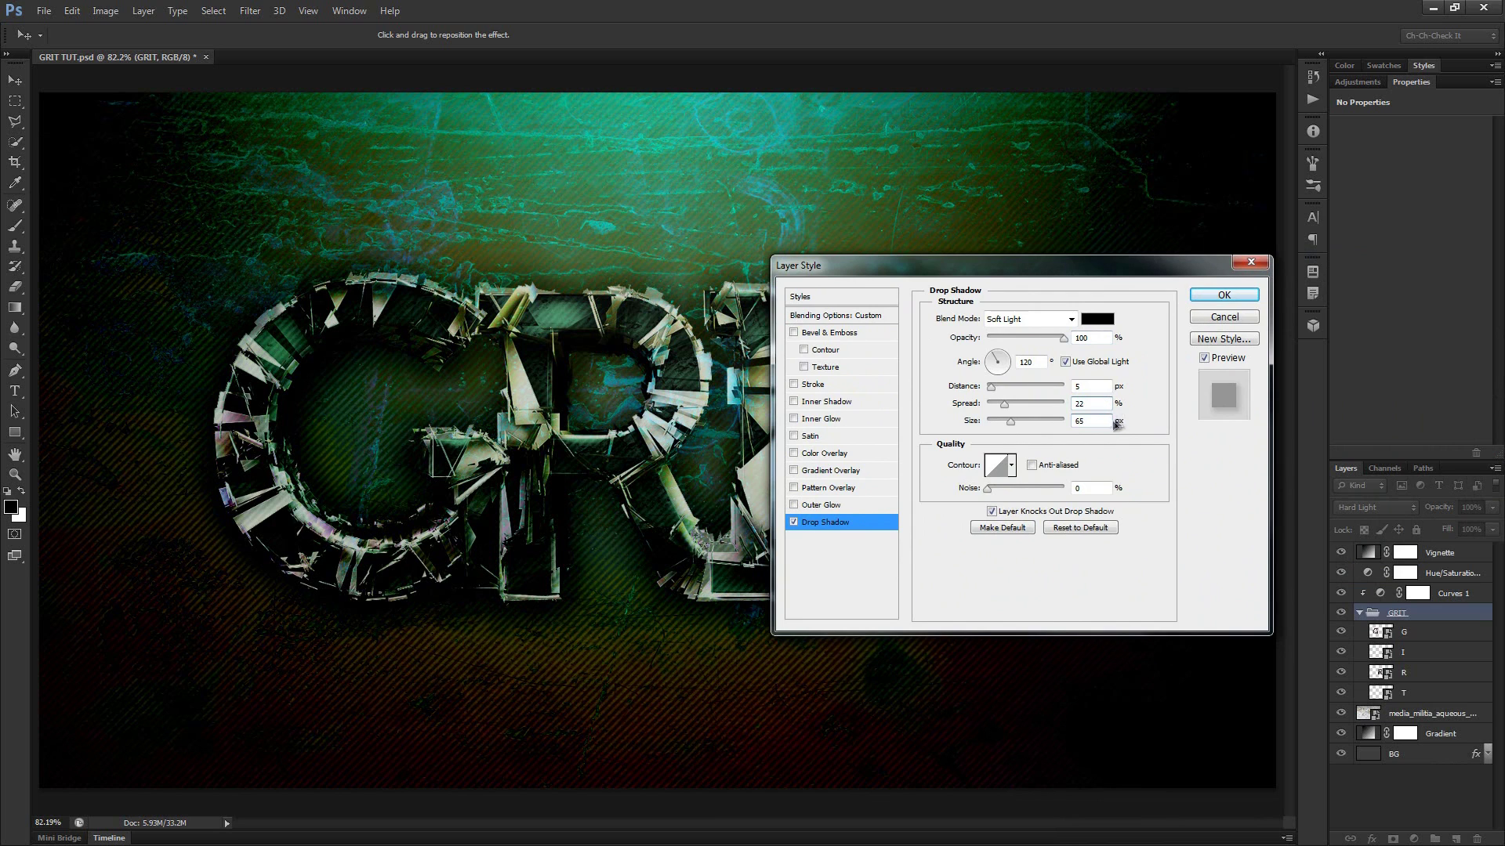
left_click(1223, 295)
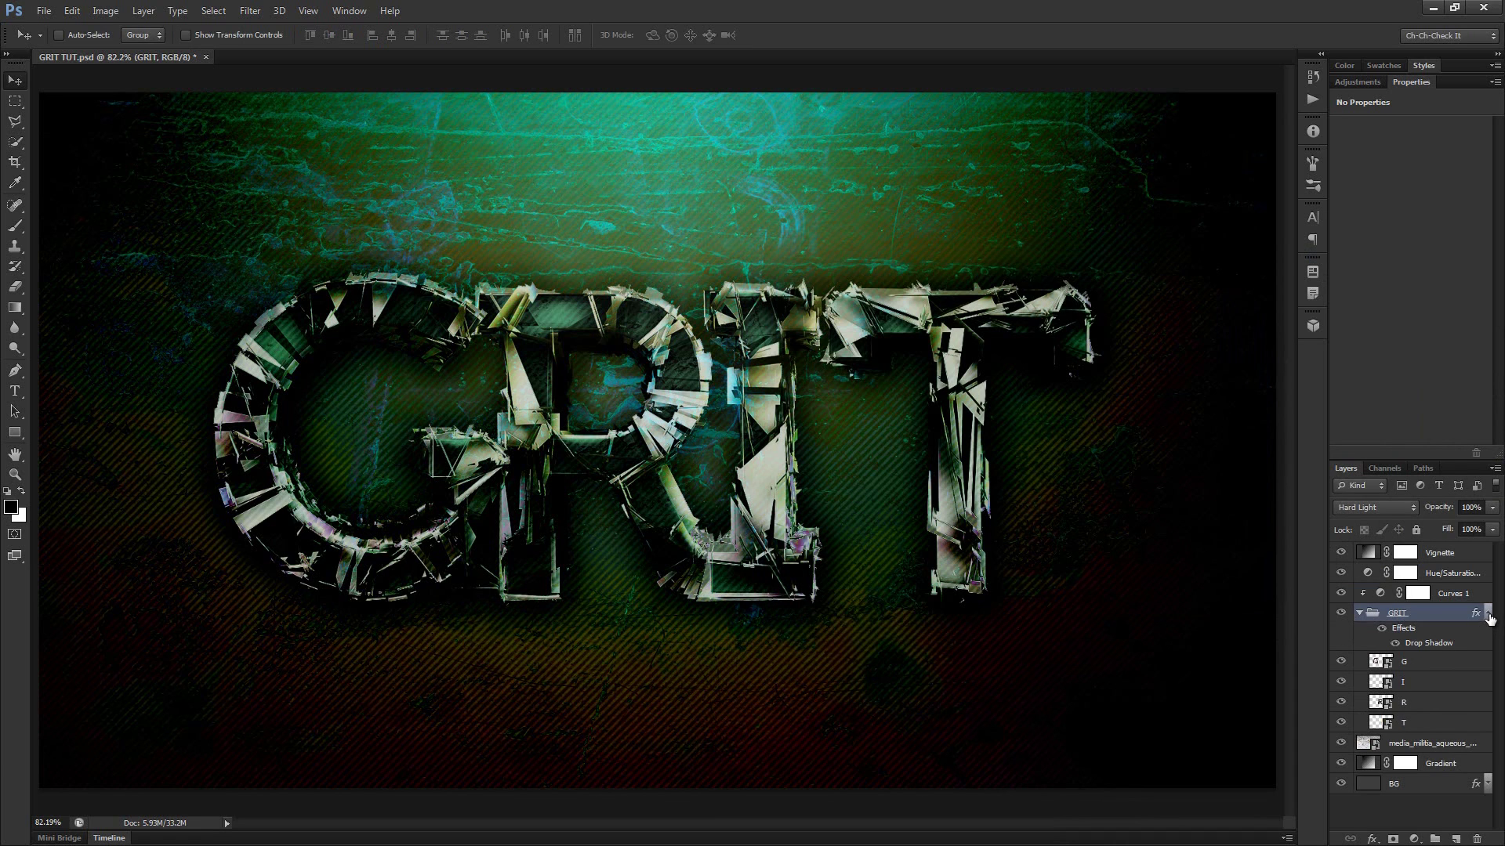
left_click(1360, 613)
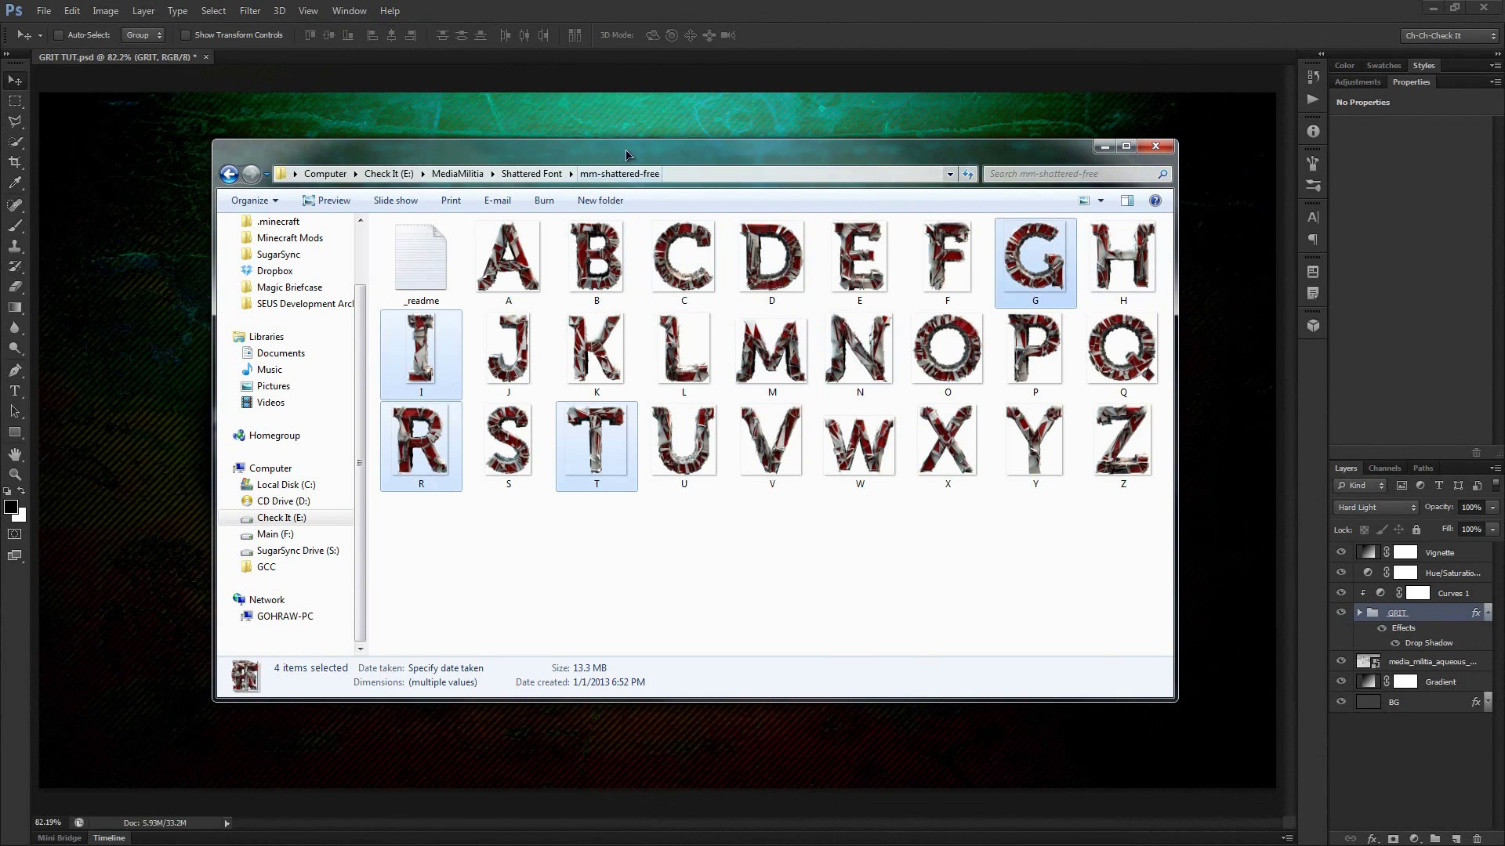
In the mm-shattered-free folder, view the original letter G image to check its colours, and return to Photoshop
left_click(1035, 345)
left_click(1046, 268)
double_click(1044, 268)
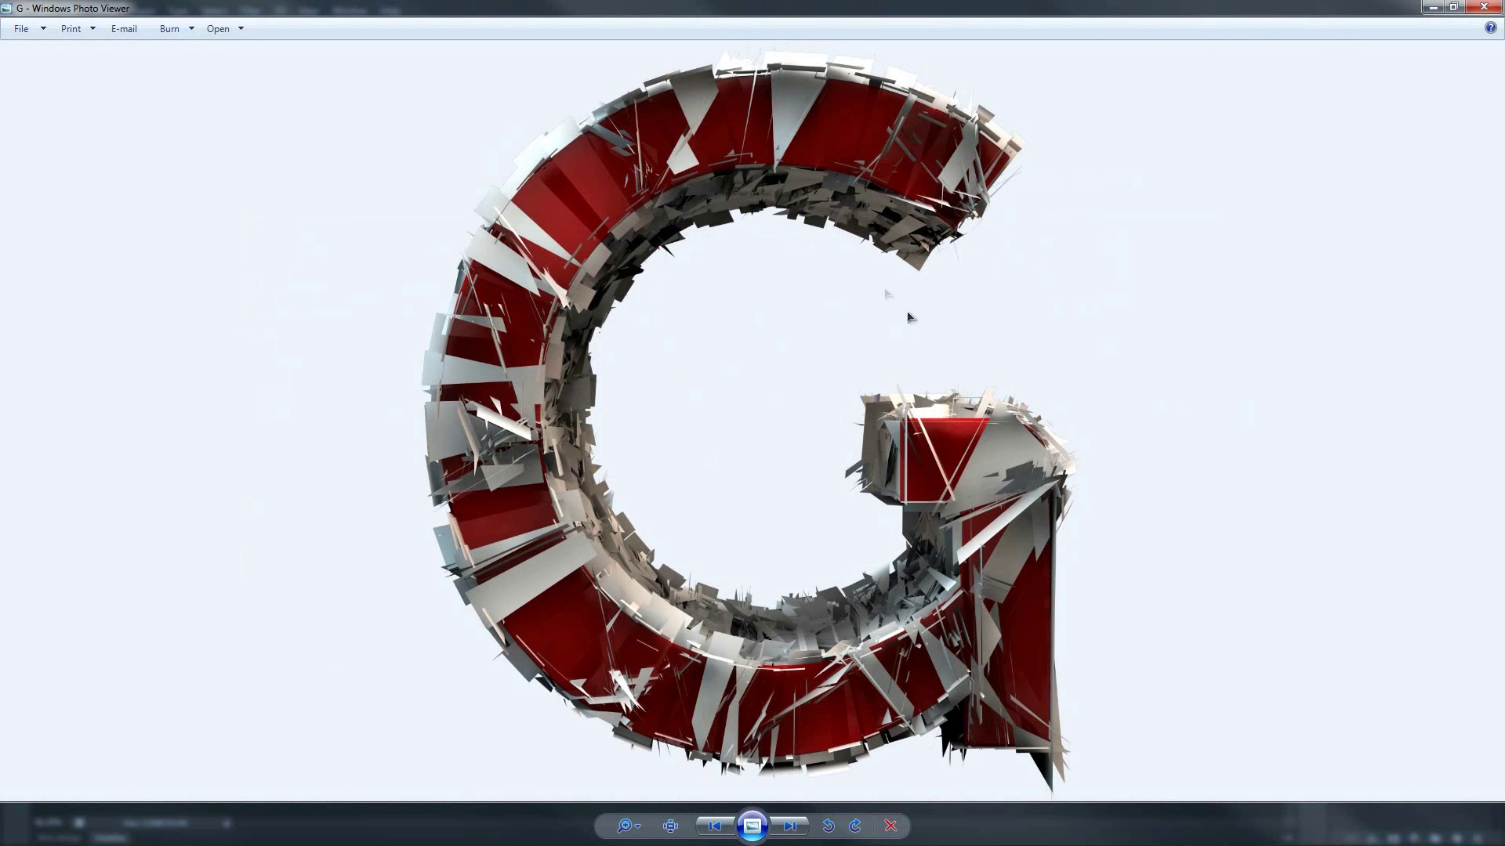
left_click(1484, 8)
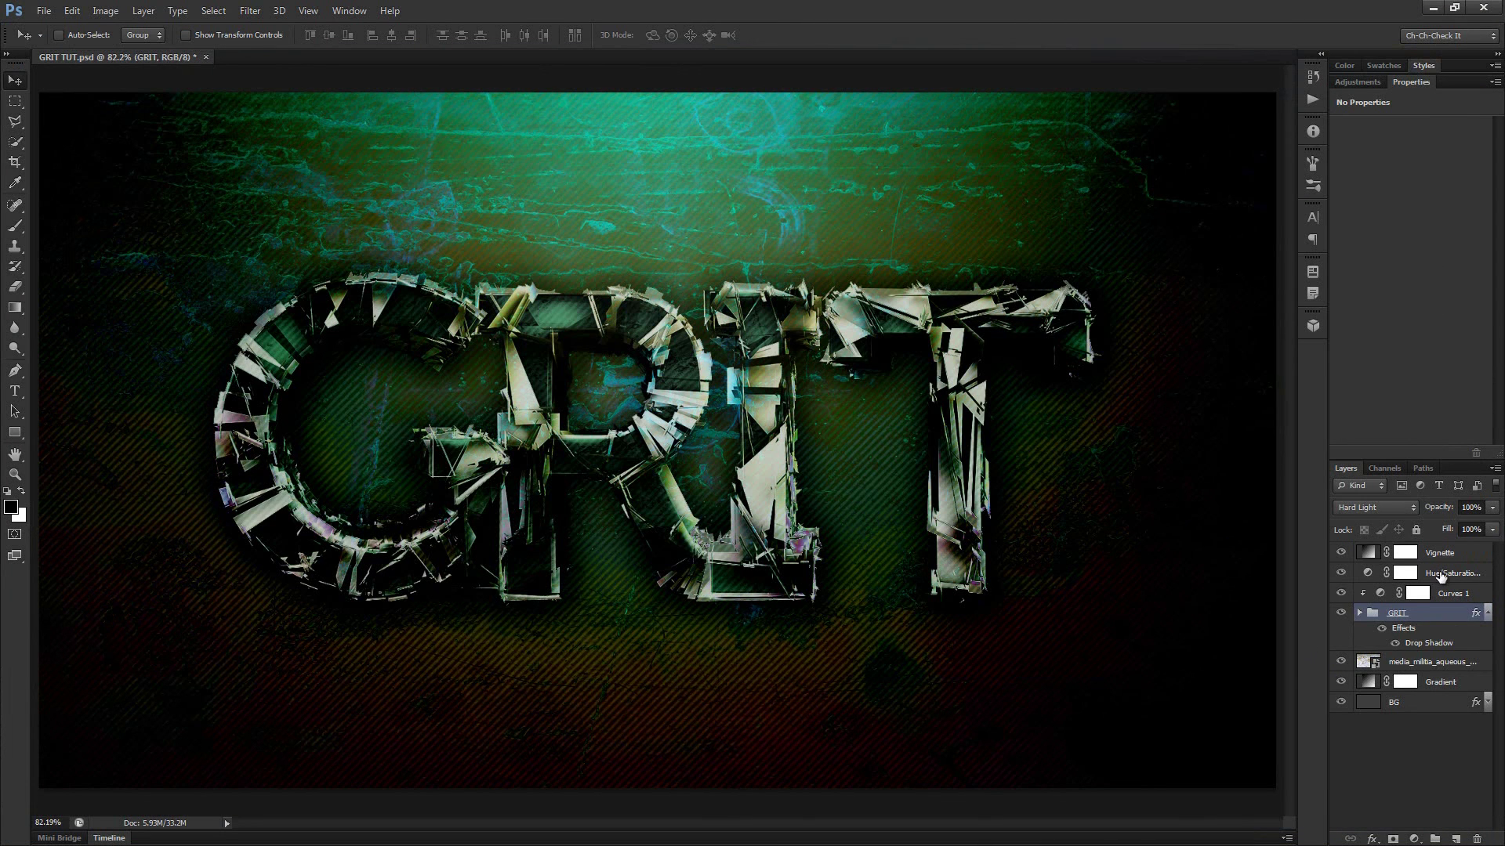
Paint black at 28% opacity with an 80 px brush on the Hue/Saturation layer mask over the G's upper-left arc
left_click(1440, 576)
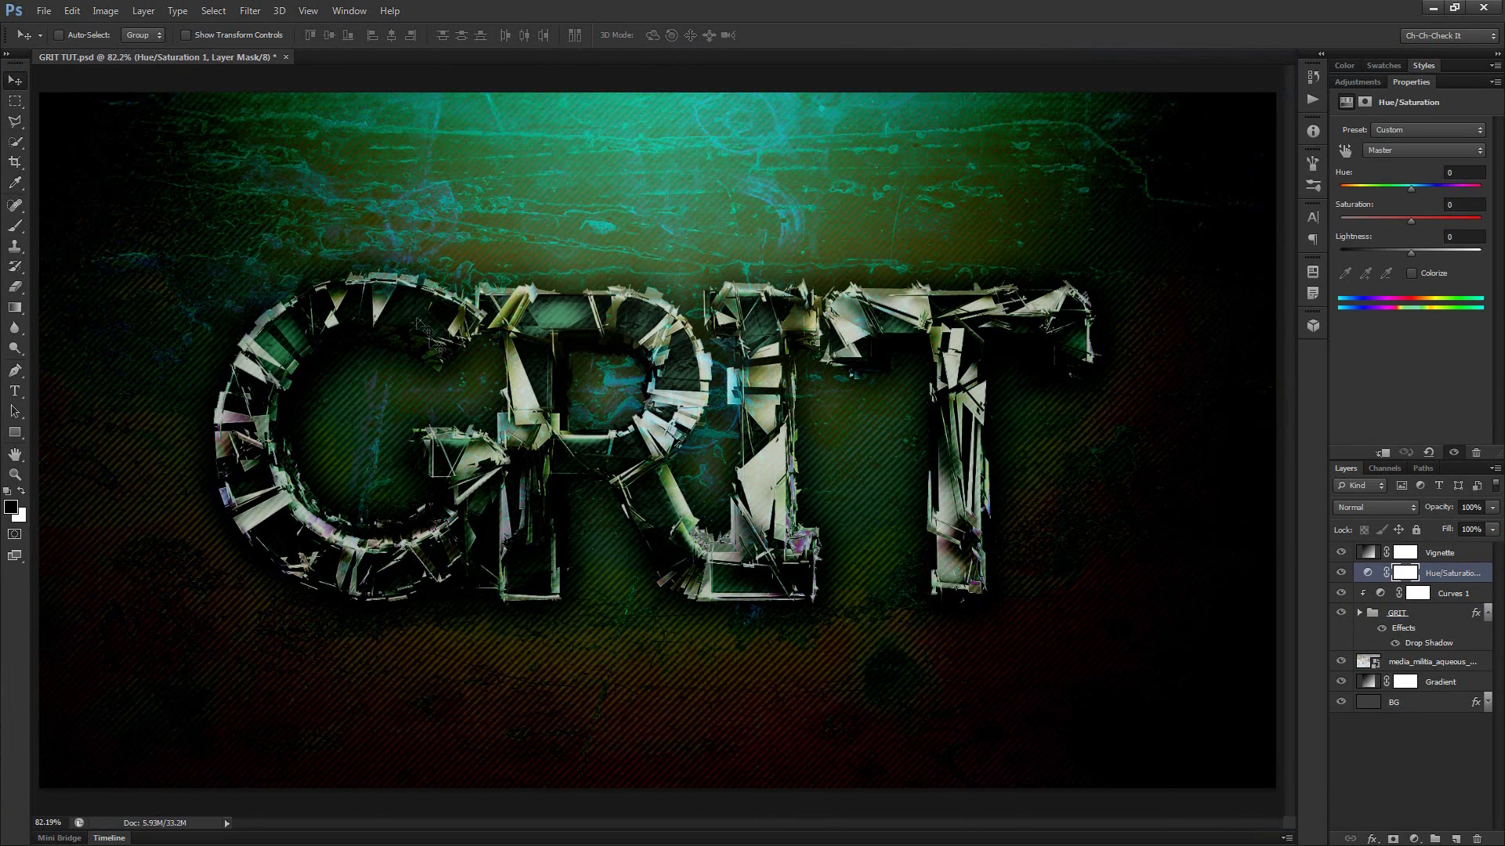
left_click(1402, 574)
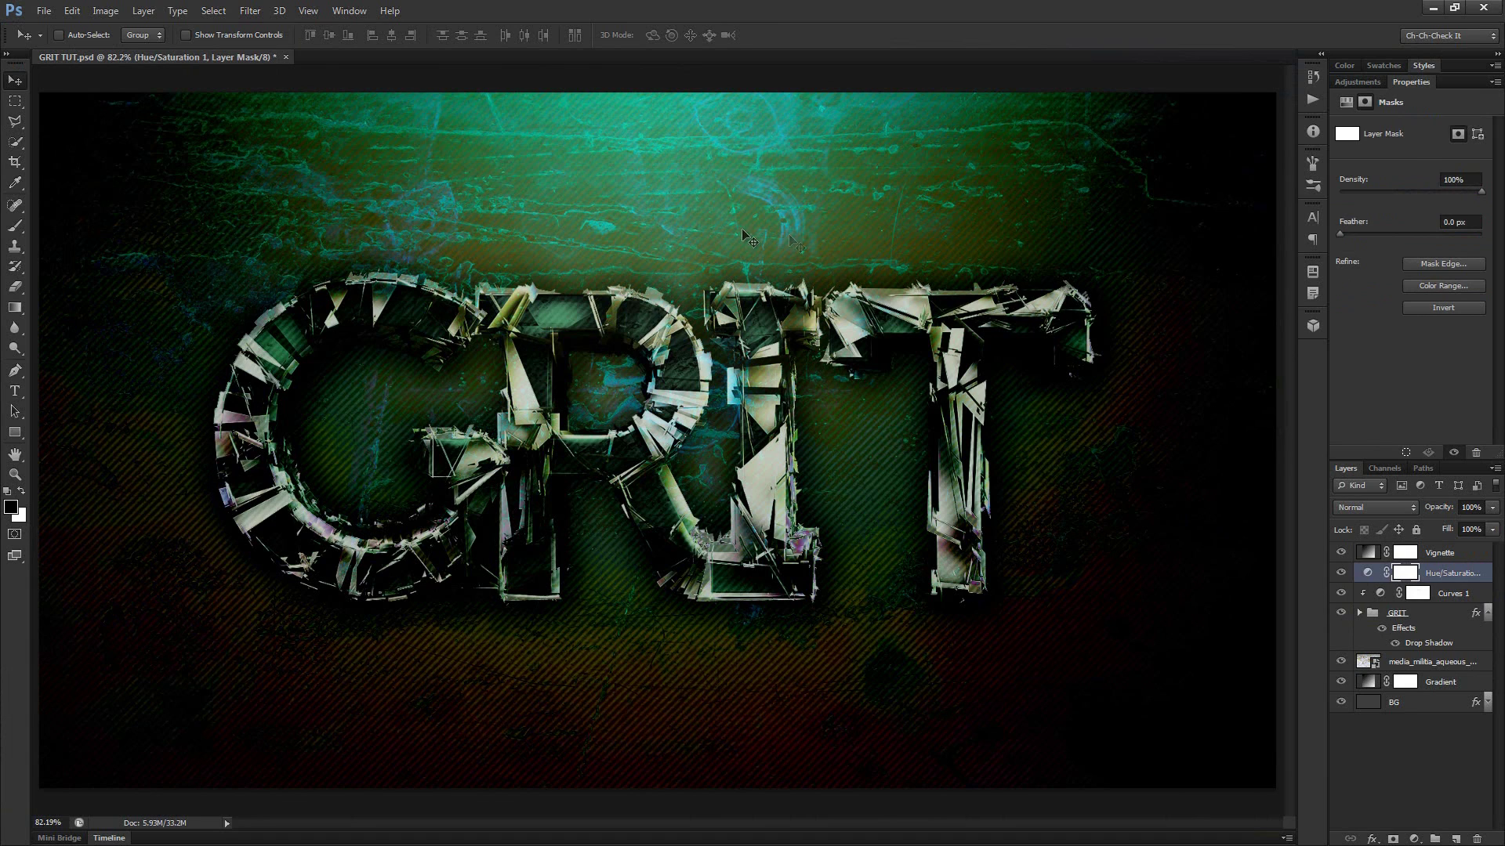
key("b")
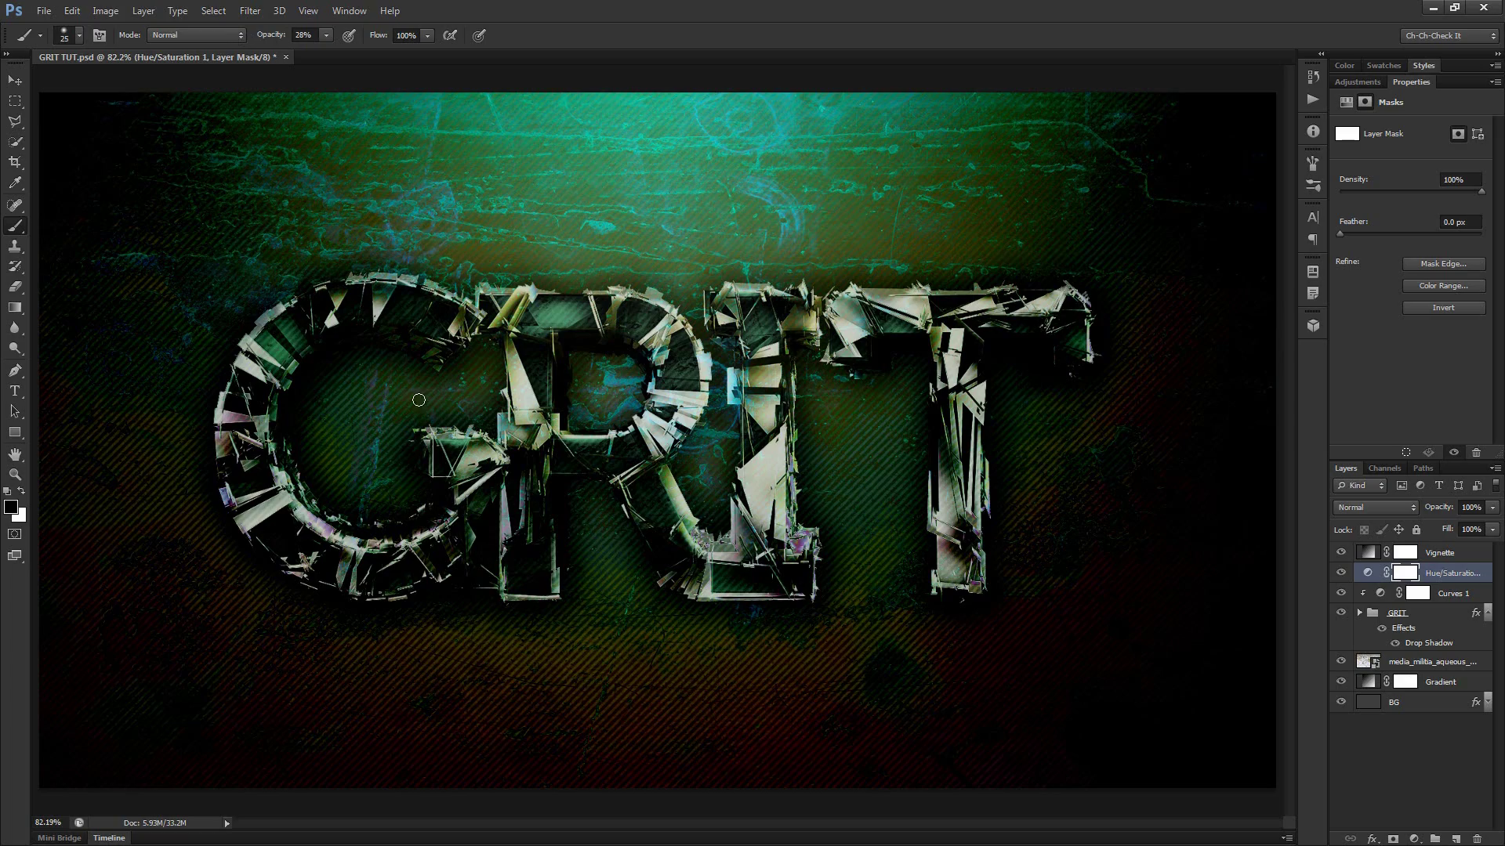
scroll(379, 373, "up", 2)
key("bracketright")
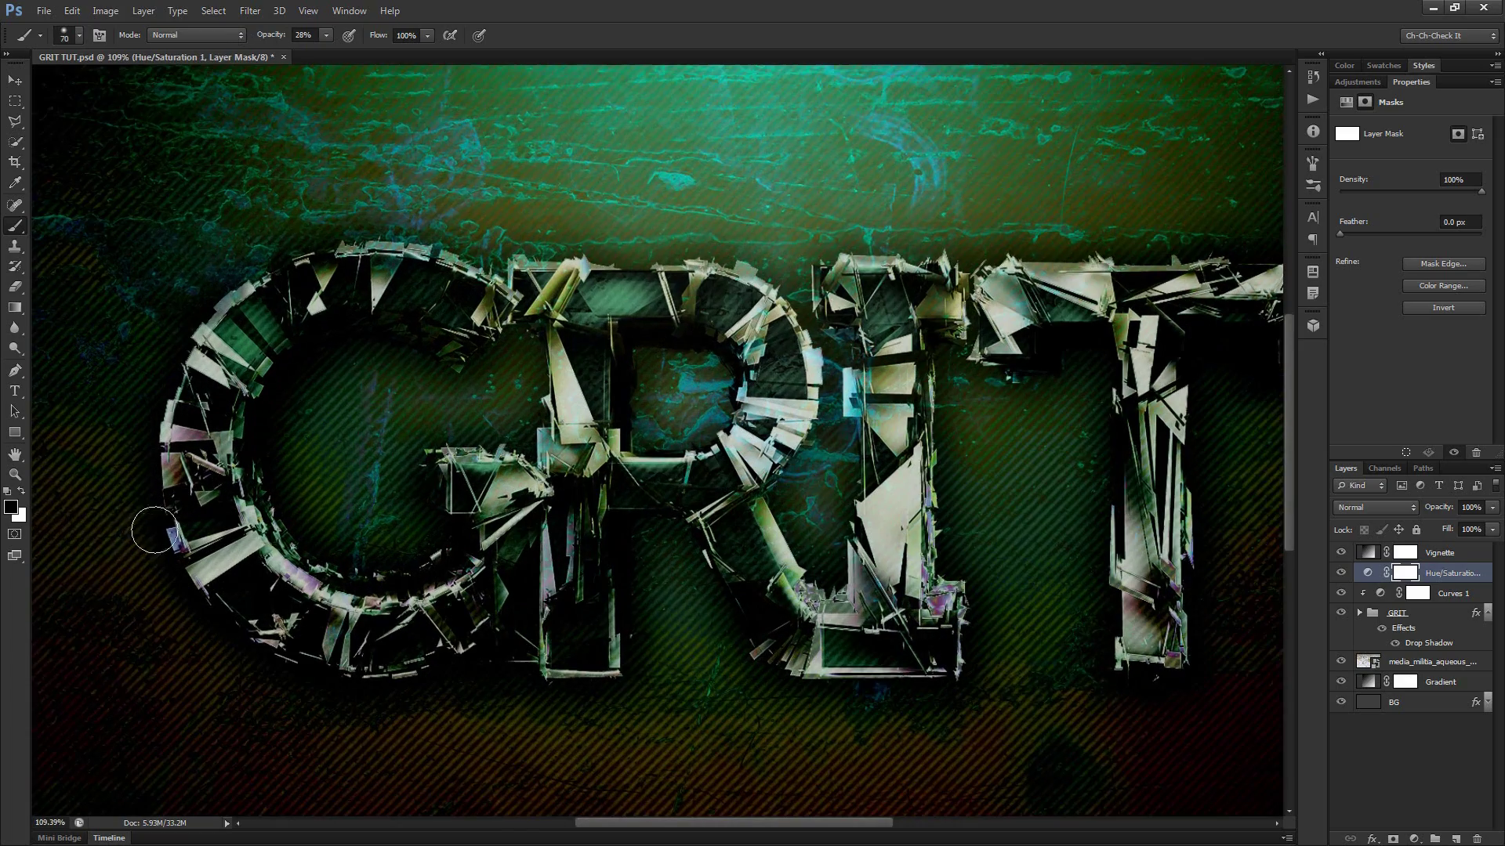
scroll(365, 327, "up", 4)
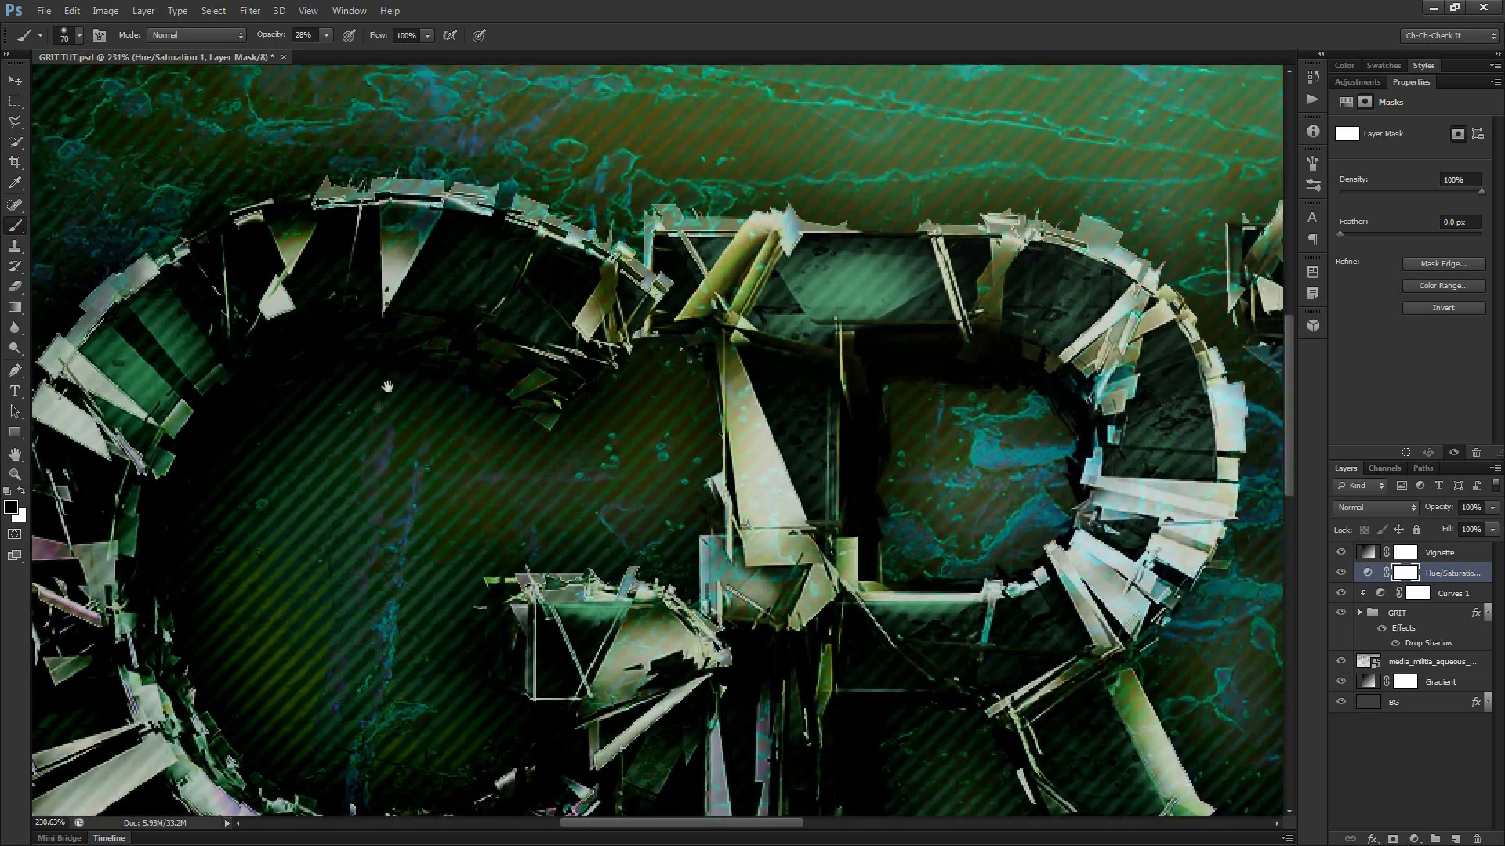
mouse_move(386, 368)
left_mouse_down()
mouse_move(573, 416)
mouse_move(641, 410)
left_mouse_up()
key("bracketright")
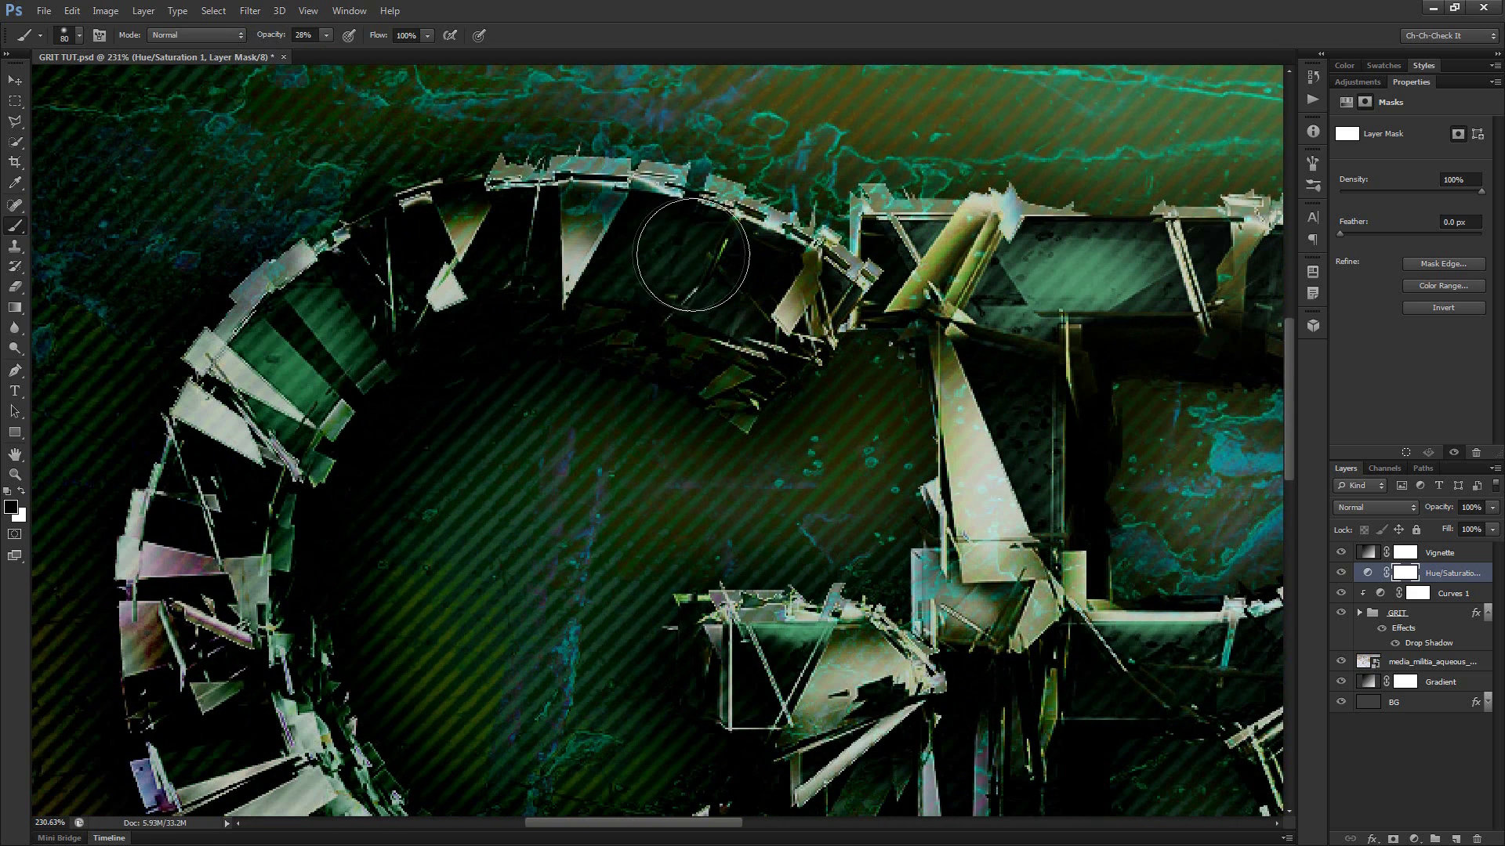
mouse_move(379, 272)
left_mouse_down()
mouse_move(307, 305)
mouse_move(196, 443)
left_mouse_up()
Bring out more red in the G's upper-left shard by painting the Hue/Saturation mask with a smaller brush
key("bracketleft")
key("bracketleft")
key("bracketleft")
key("bracketleft")
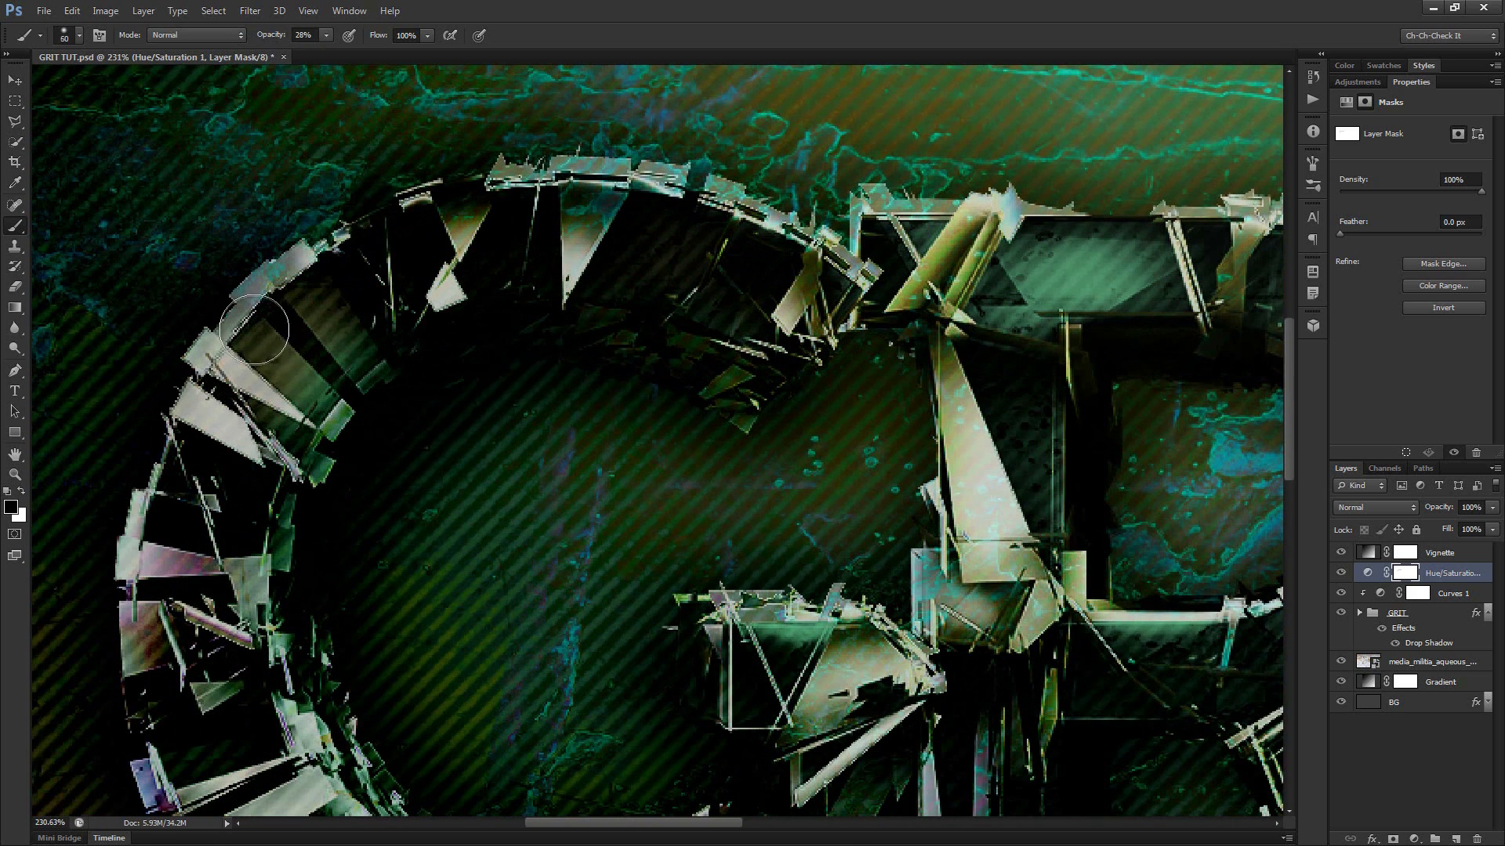
key("bracketleft")
mouse_move(363, 252)
left_mouse_down()
mouse_move(261, 334)
mouse_move(224, 341)
left_mouse_up()
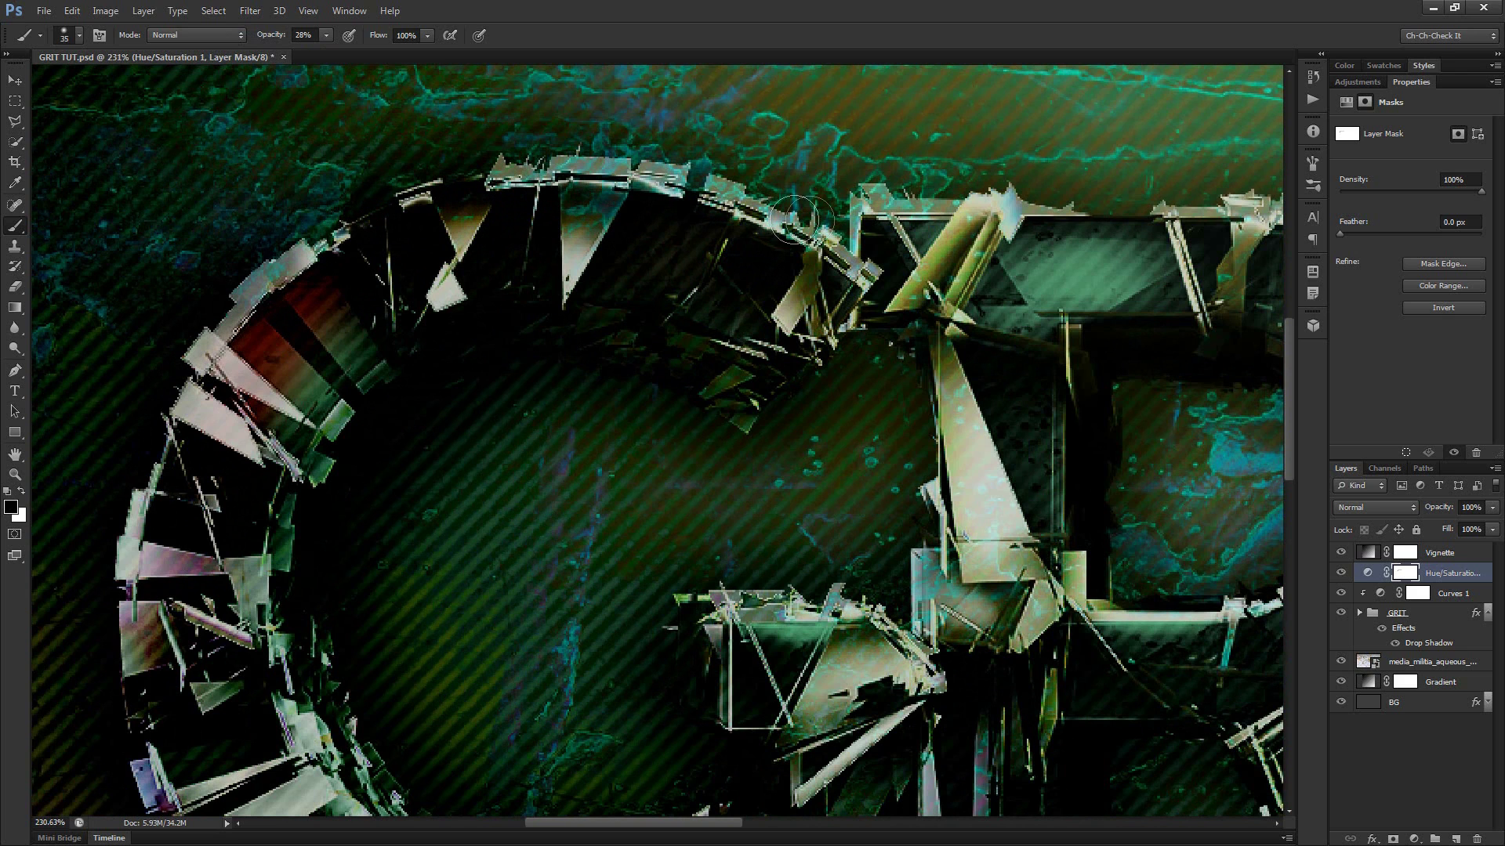
Paint the Hue/Saturation mask black along the inner lower curve of the G to restore its original colour
key("bracketright")
scroll(674, 272, "up", 1)
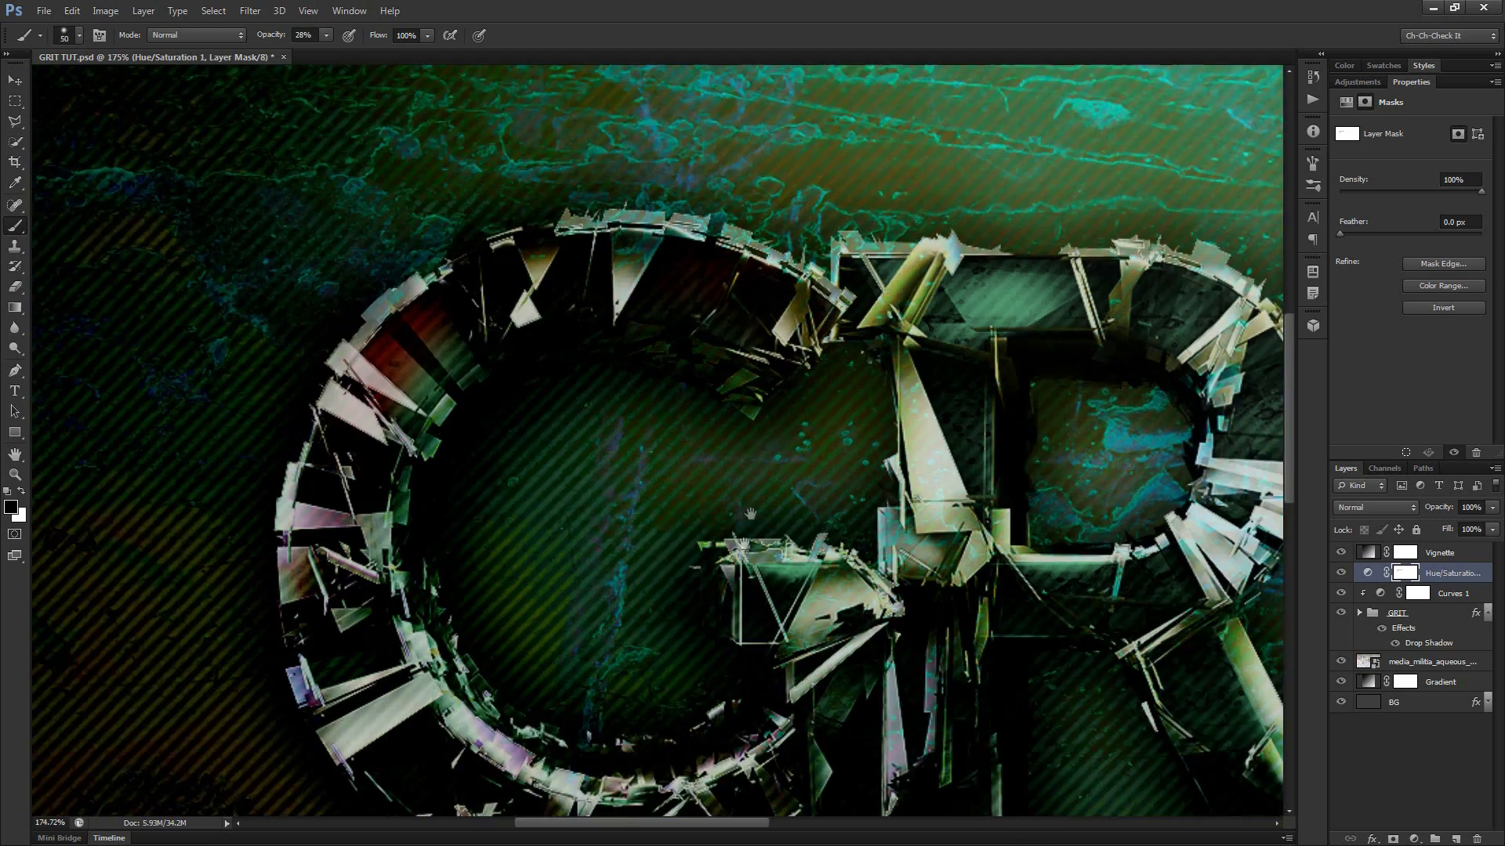
scroll(746, 498, "down", 5)
key("bracketright")
mouse_move(438, 462)
left_mouse_down()
mouse_move(407, 472)
mouse_move(507, 549)
mouse_move(605, 568)
mouse_move(822, 543)
mouse_move(791, 563)
mouse_move(899, 484)
mouse_move(847, 510)
mouse_move(549, 547)
mouse_move(403, 488)
mouse_move(439, 521)
mouse_move(378, 406)
mouse_move(400, 441)
mouse_move(411, 432)
mouse_move(599, 535)
mouse_move(466, 451)
mouse_move(439, 406)
mouse_move(521, 495)
mouse_move(510, 483)
mouse_move(637, 541)
left_mouse_up()
key("bracketleft")
key("bracketleft")
key("bracketright")
key("bracketright")
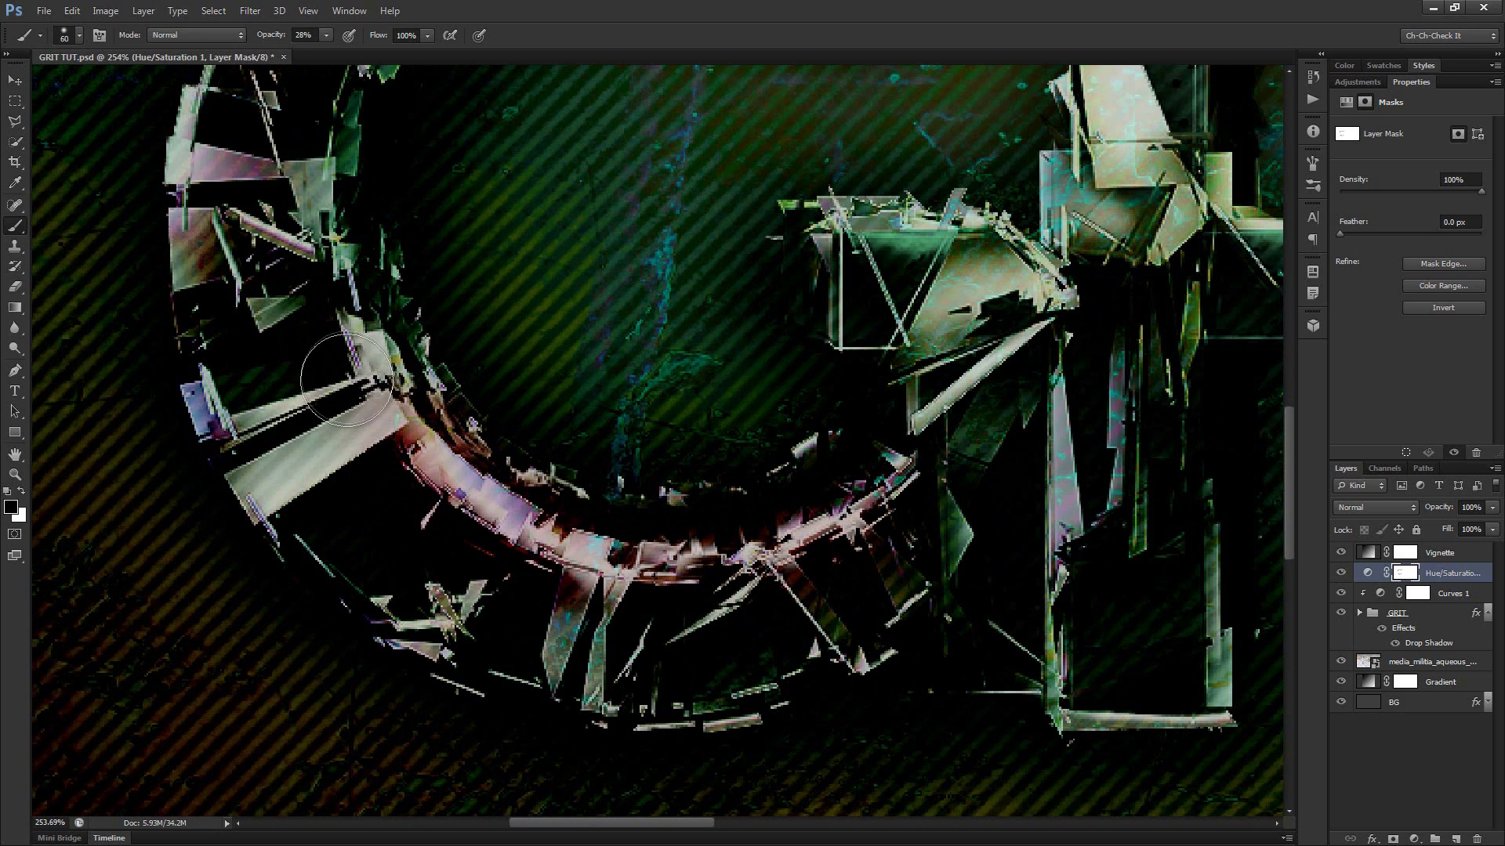
Paint the Hue/Saturation mask with a 10 px brush along the top face of the G's crossbar to reveal red
left_click_drag(967, 279, 683, 294)
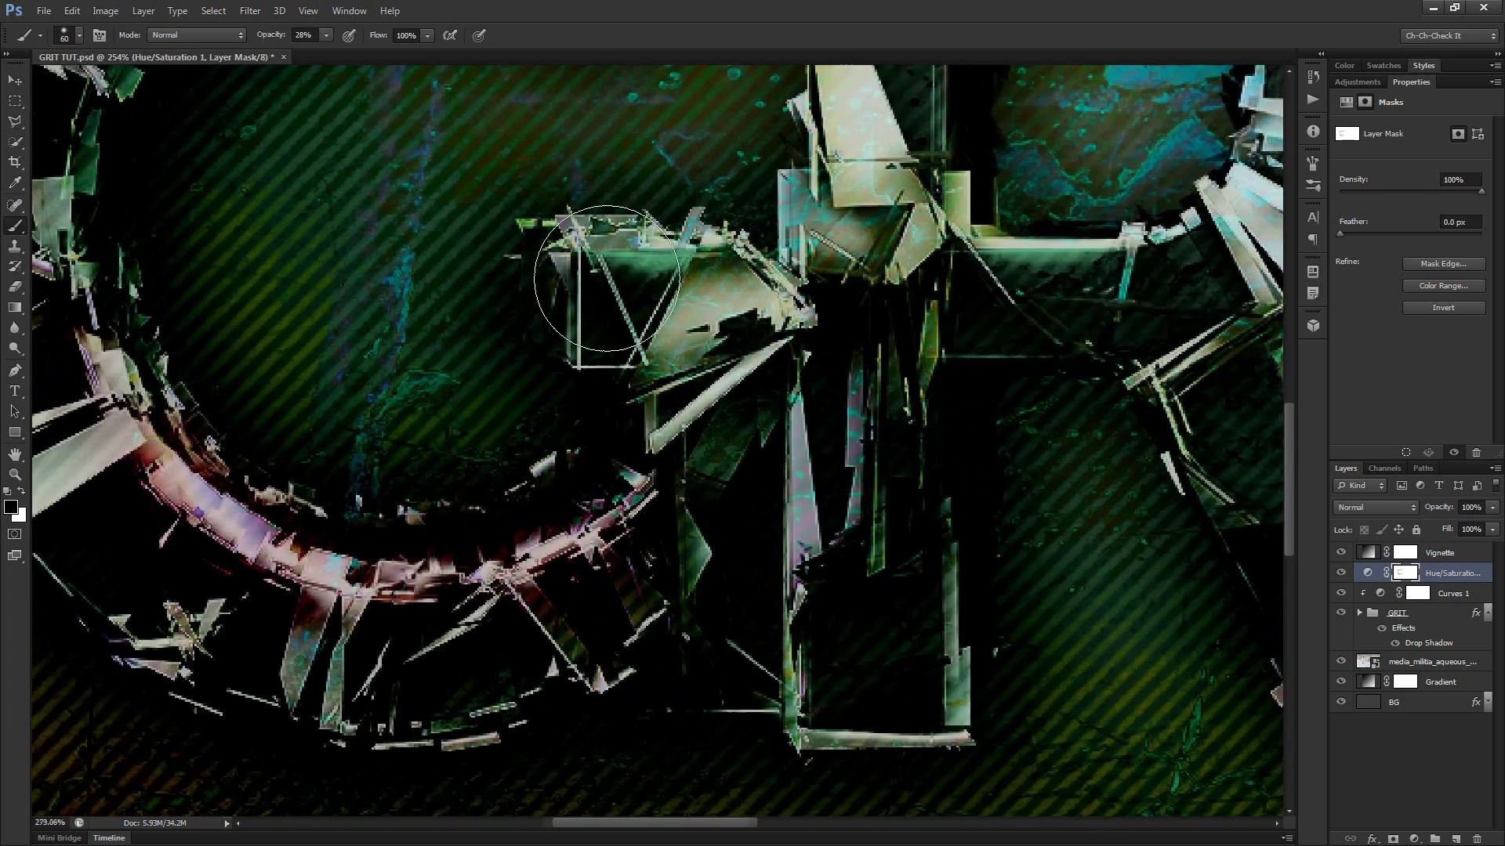
scroll(617, 244, "up", 4)
key("bracketleft")
key("bracketleft")
key("bracketleft")
key("bracketleft")
key("bracketleft")
key("bracketleft")
key("bracketleft")
key("bracketleft")
mouse_move(532, 236)
left_mouse_down()
mouse_move(581, 247)
mouse_move(761, 213)
left_mouse_up()
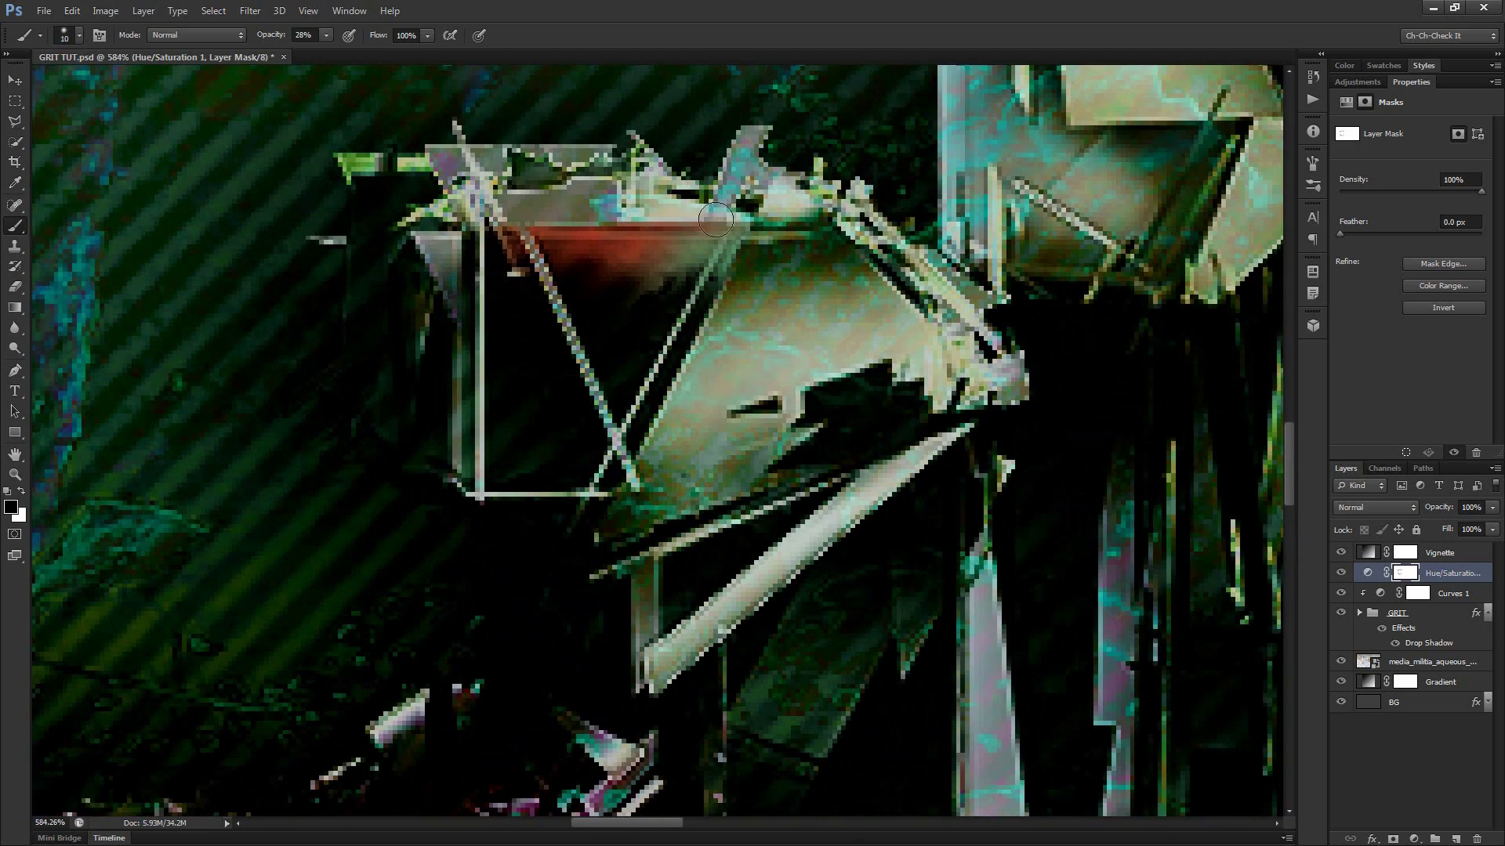
Paint the Hue/Saturation mask along the upper part of the R's top bar to reveal its red
scroll(775, 330, "down", 4)
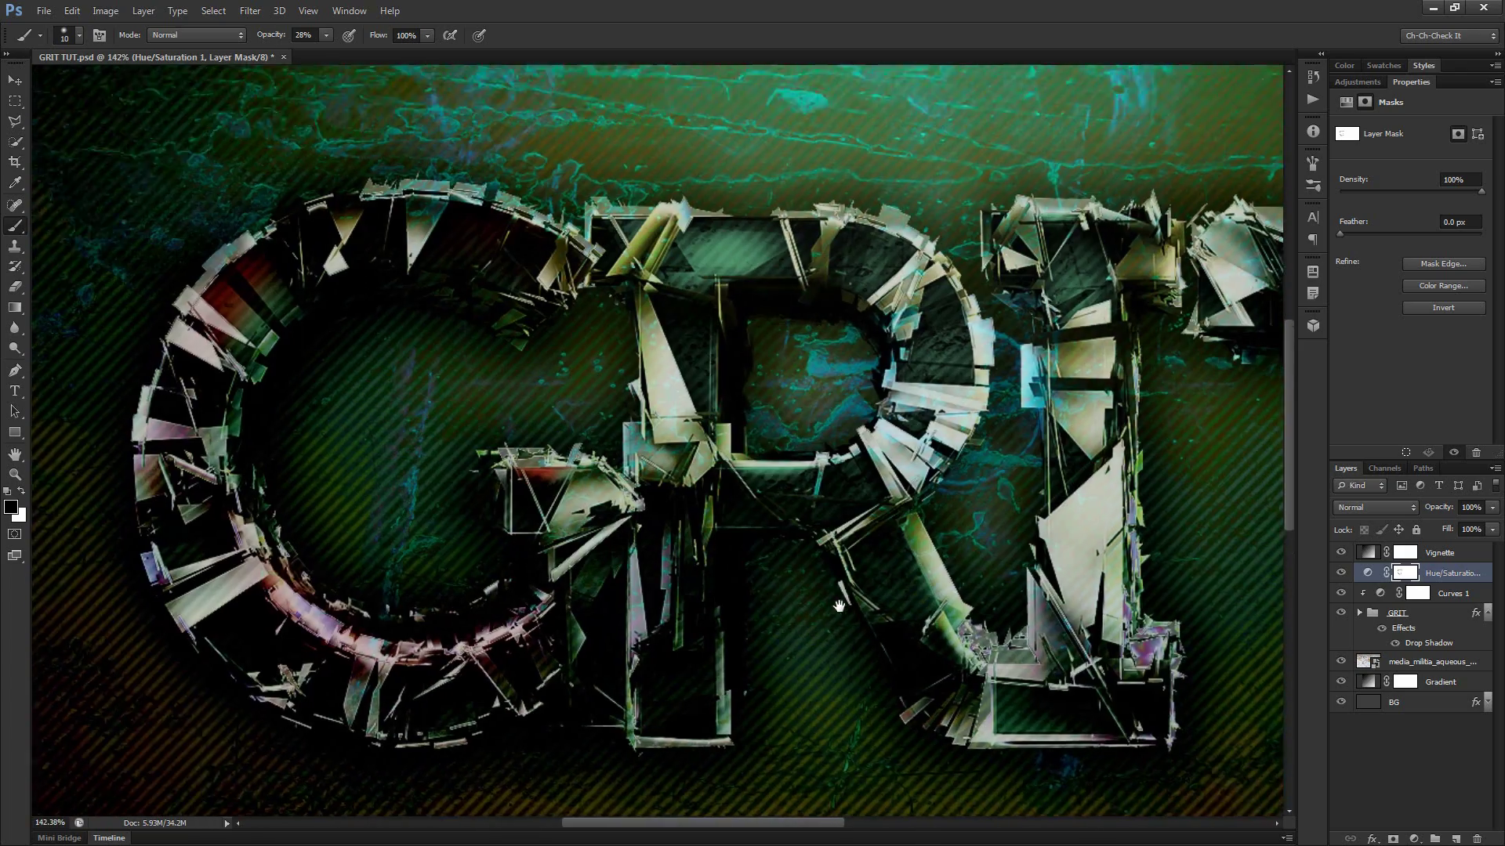
scroll(715, 284, "up", 3)
key("bracketright")
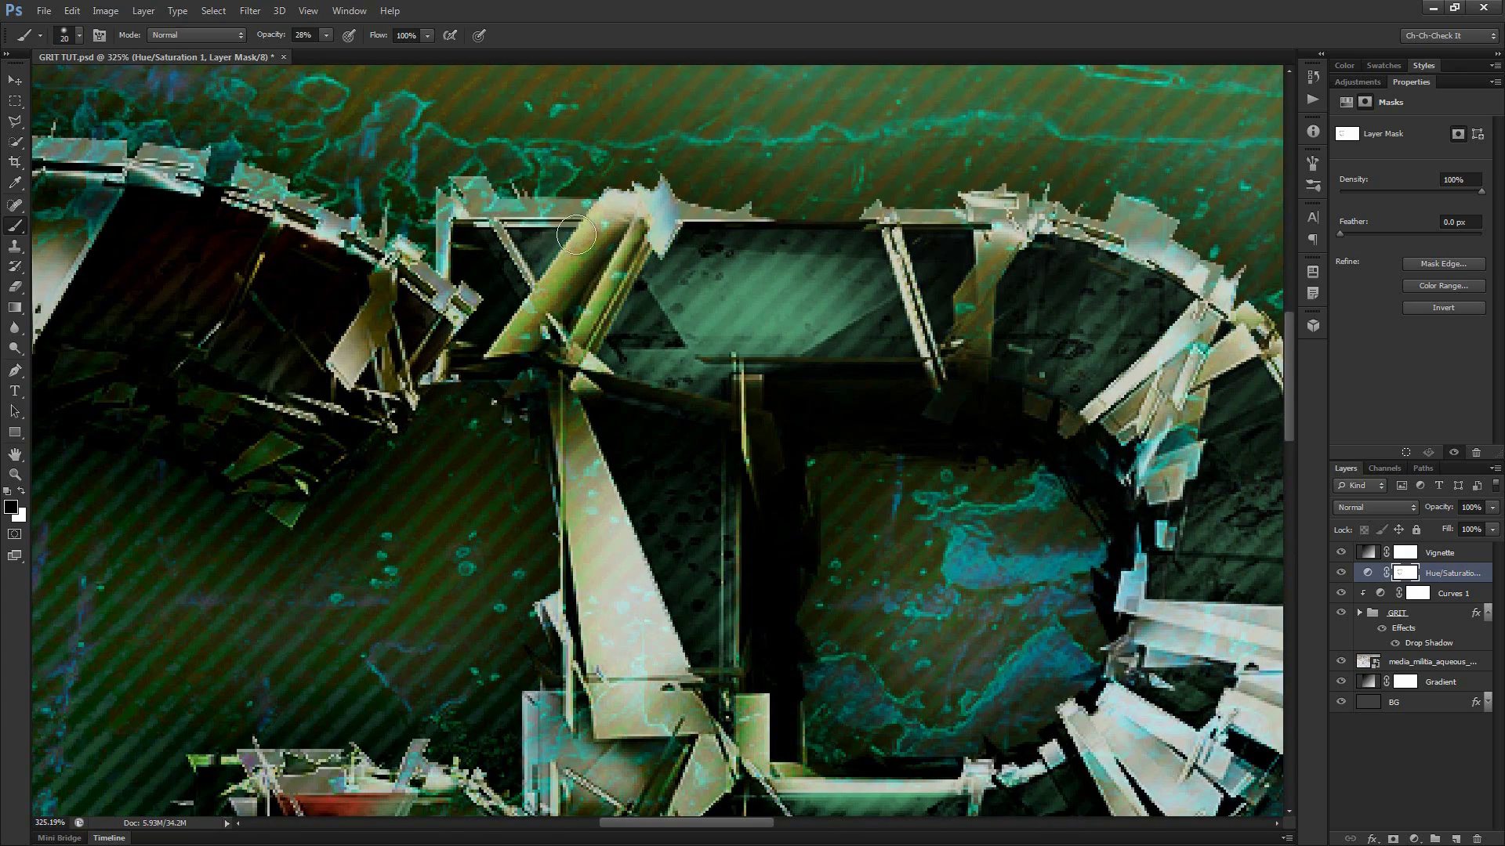
key("bracketleft")
left_click_drag(698, 249, 807, 249)
key("bracketright")
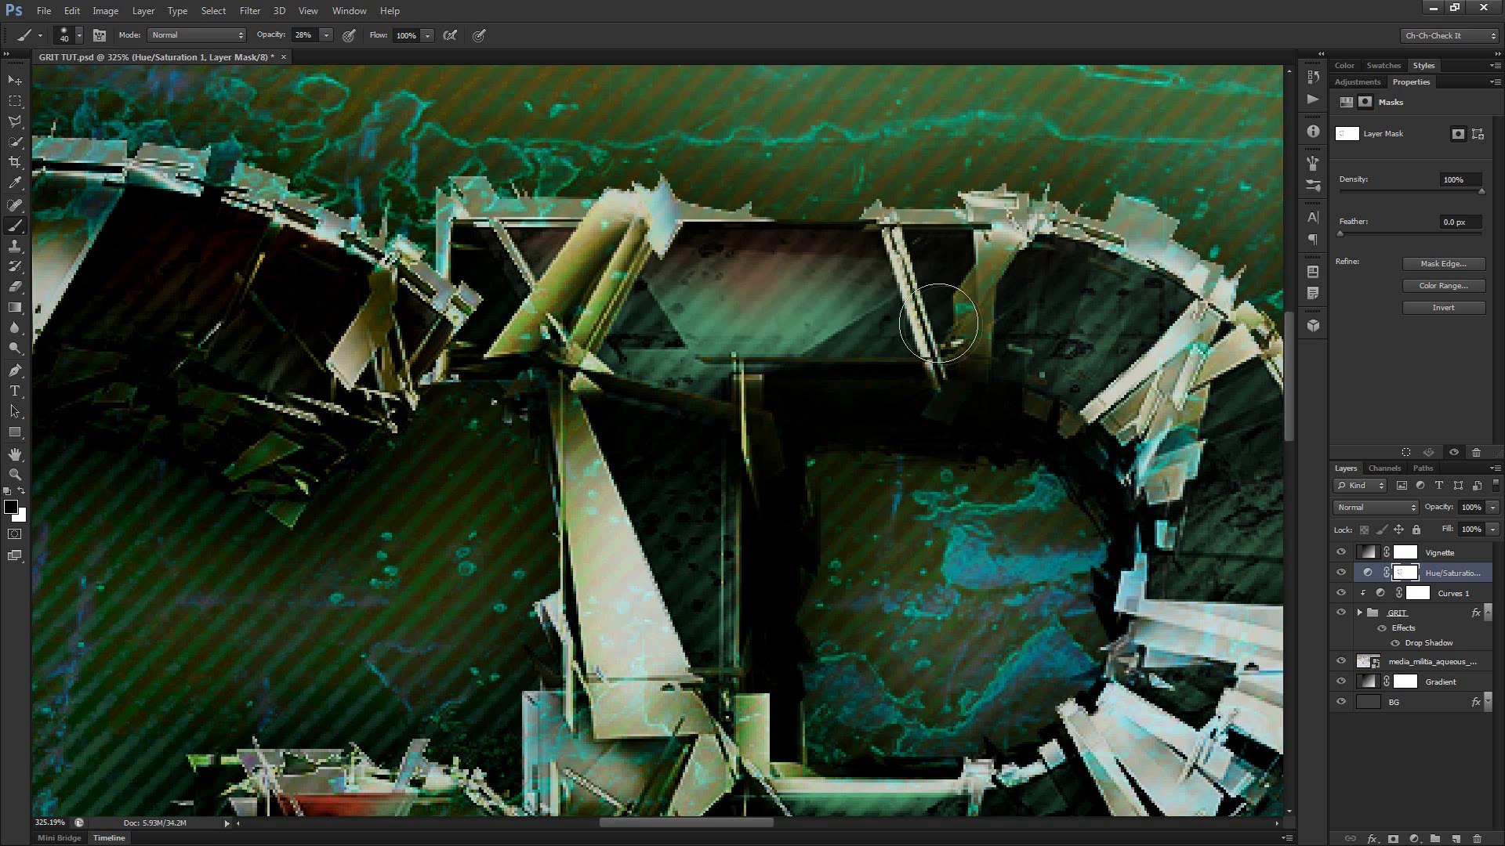
mouse_move(880, 329)
left_mouse_down()
mouse_move(853, 249)
mouse_move(832, 265)
mouse_move(933, 261)
mouse_move(746, 240)
left_mouse_up()
key("bracketleft")
key("bracketleft")
key("bracketleft")
scroll(736, 239, "up", 3)
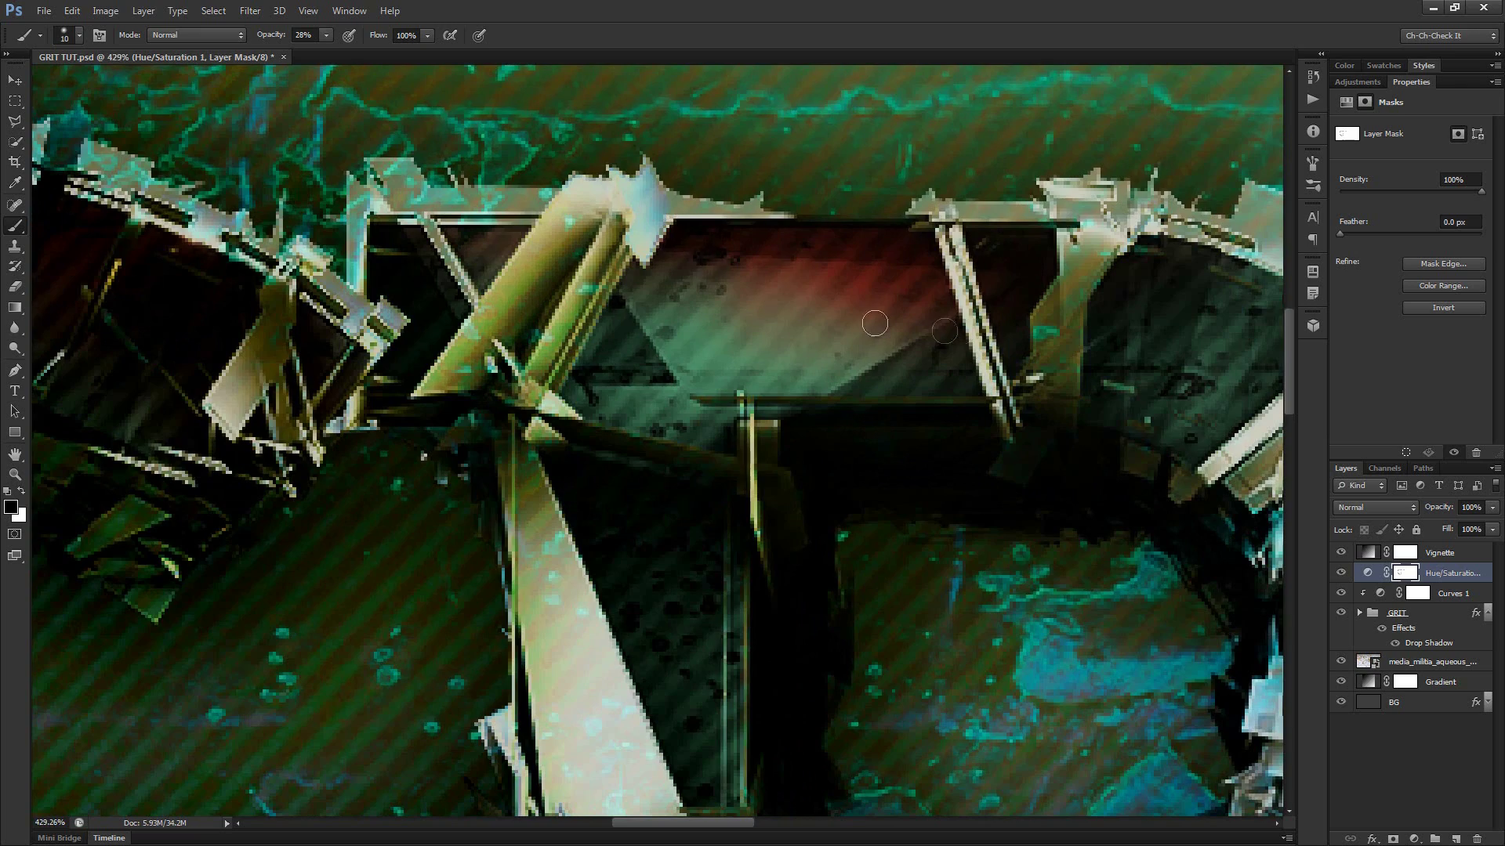
Enlarge the brush to 50 px and extend the mask painting further down and across the R's top bar
scroll(773, 293, "down", 3)
scroll(773, 293, "up", 4)
key("bracketright")
key("bracketright")
key("bracketright")
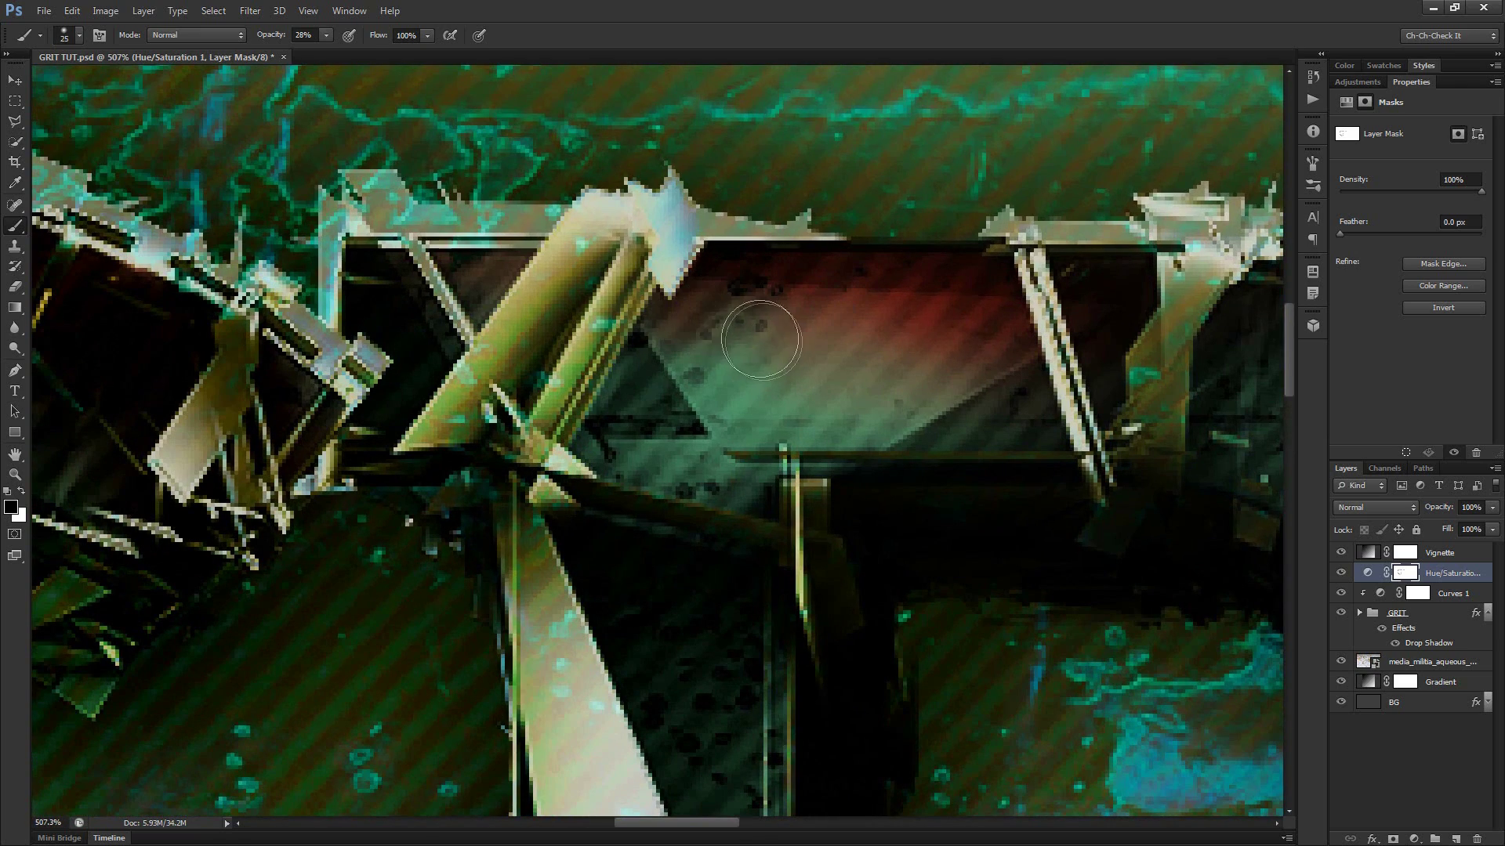
key("bracketright")
key("bracketright")
key("bracketright")
key("bracketright")
key("bracketright")
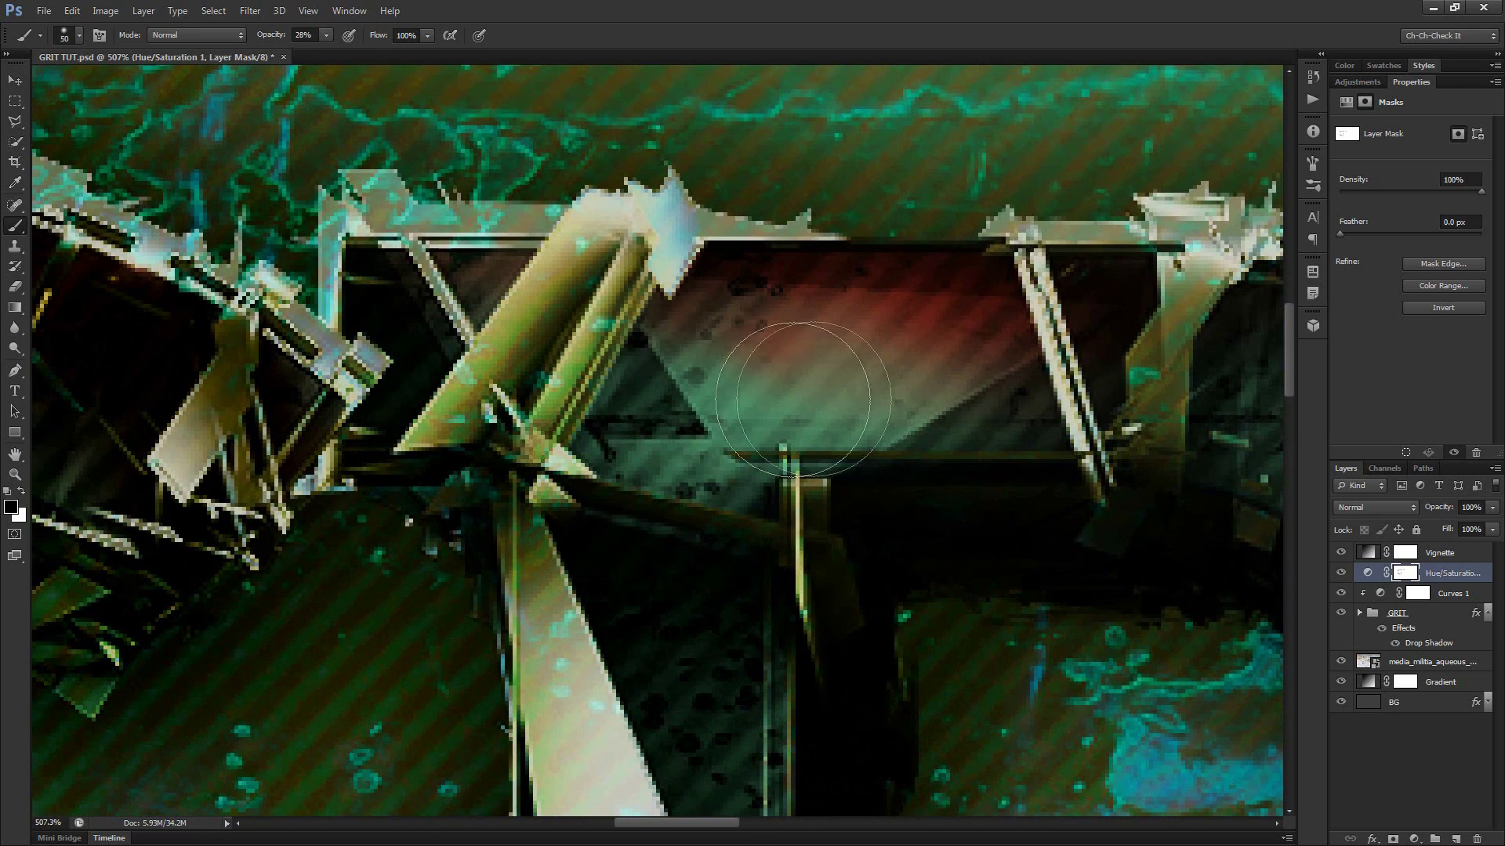
scroll(890, 484, "down", 5)
scroll(890, 483, "up", 5)
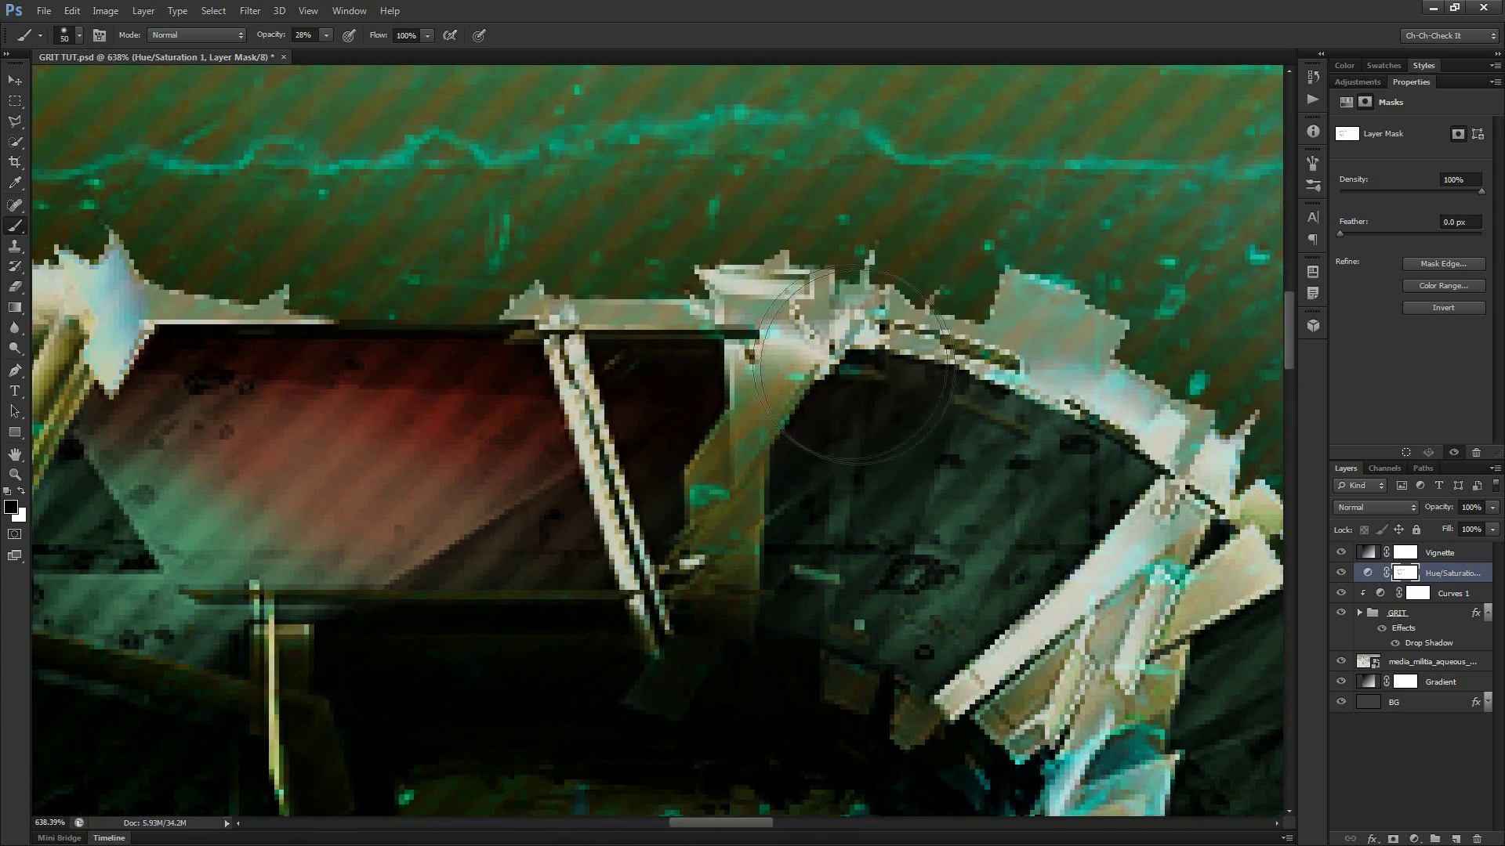
Paint the Hue/Saturation mask with a smaller brush over the dark shards around the R's bowl to reveal their red
key("bracketleft")
key("bracketleft")
key("bracketleft")
scroll(933, 385, "down", 3)
left_click_drag(933, 385, 752, 258)
scroll(862, 298, "up", 2)
key("bracketright")
mouse_move(874, 357)
left_mouse_down()
mouse_move(948, 583)
mouse_move(950, 716)
mouse_move(886, 331)
mouse_move(969, 670)
left_mouse_up()
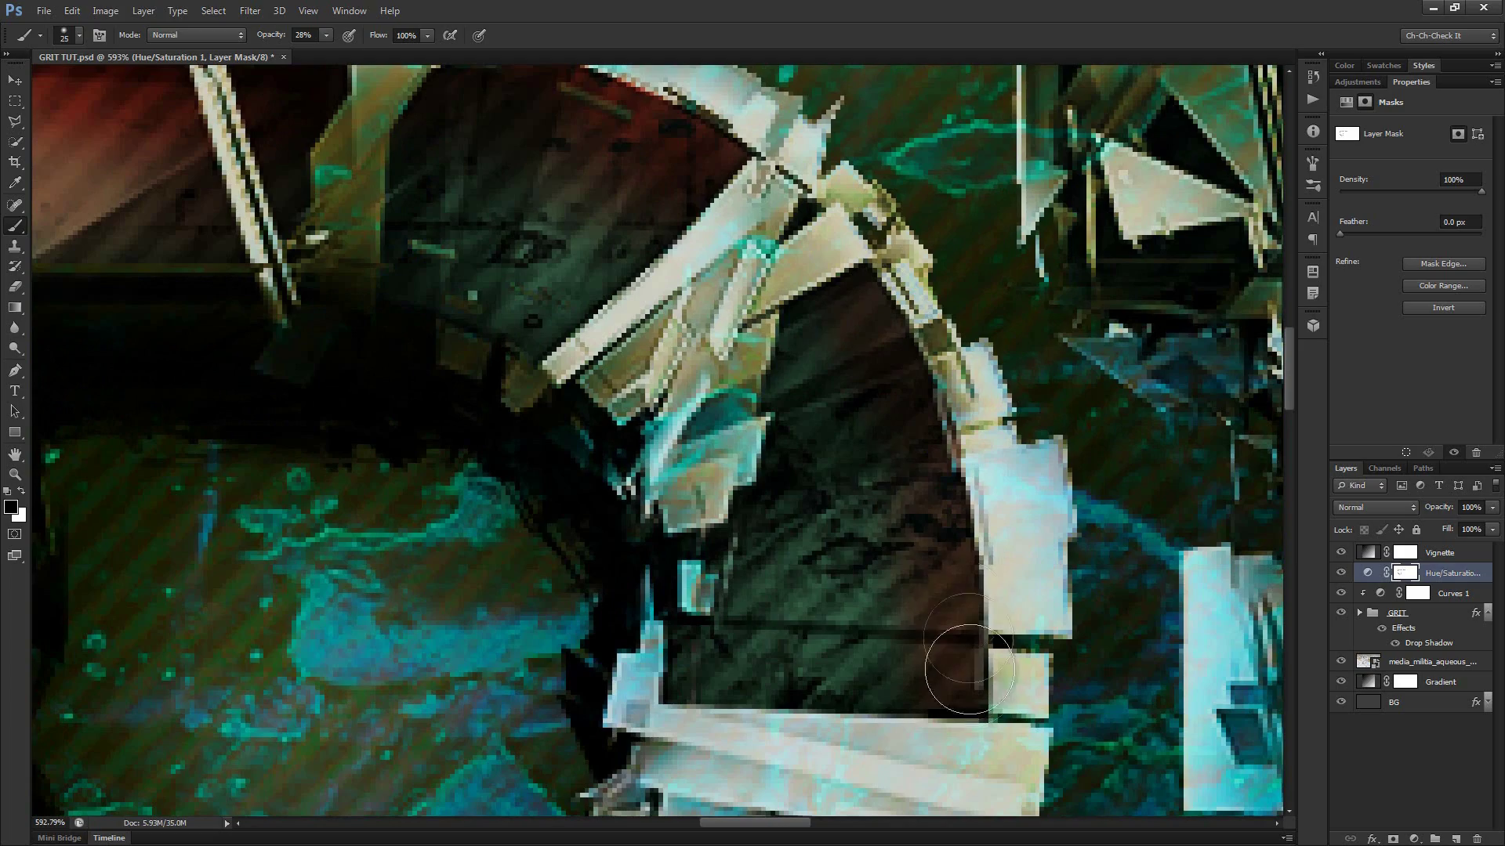
key("bracketright")
key("bracketright")
scroll(840, 369, "down", 2)
scroll(823, 447, "down", 3)
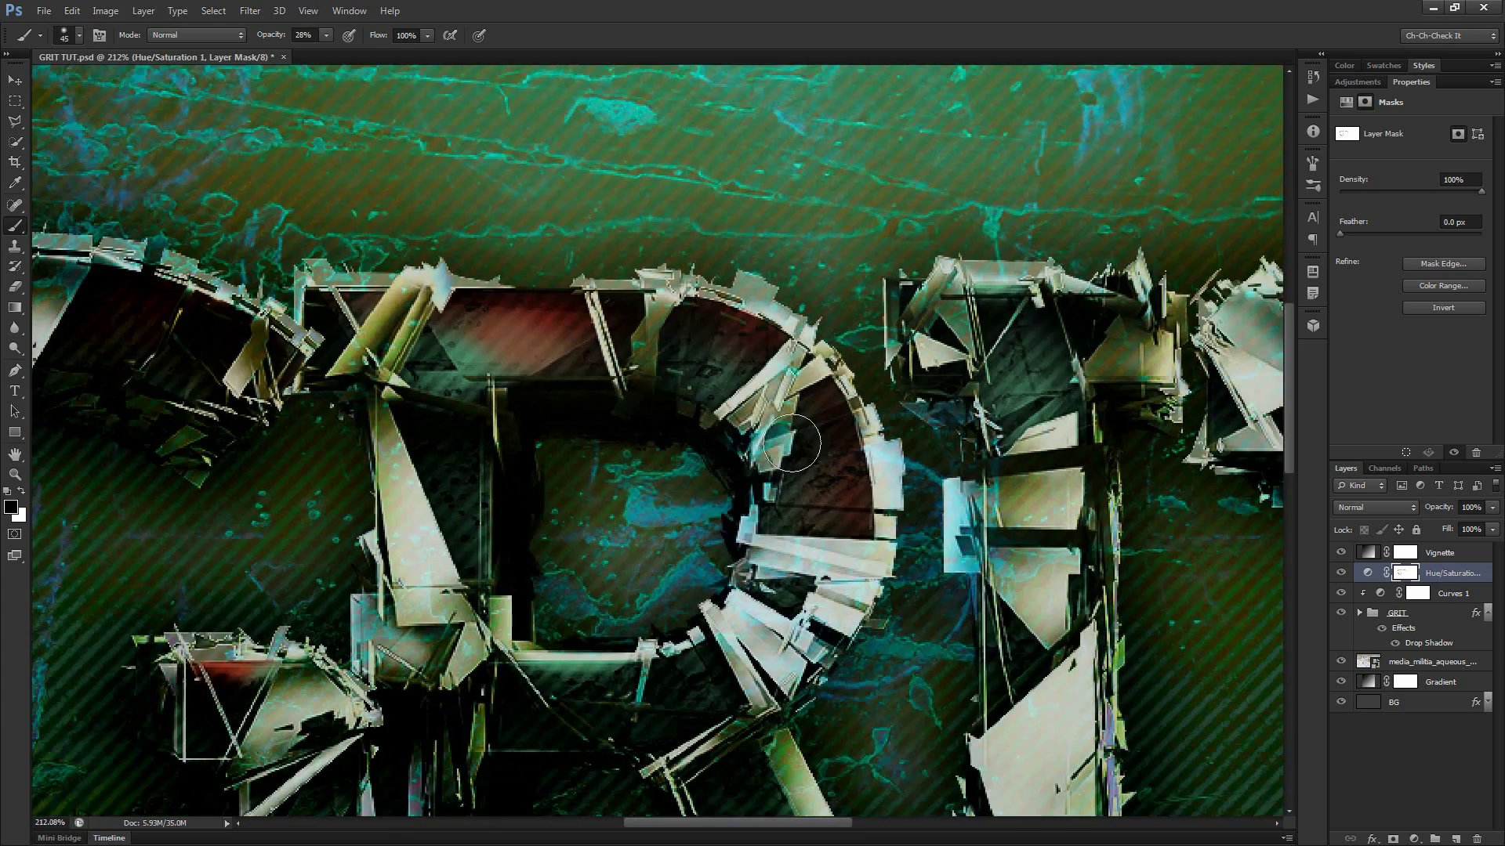
Paint the Hue/Saturation mask with a 25 to 35 px brush beneath the bar closing the R's bowl to reveal its red
scroll(829, 633, "up", 2)
mouse_move(829, 633)
left_mouse_down()
mouse_move(602, 376)
mouse_move(602, 345)
mouse_move(612, 376)
left_mouse_up()
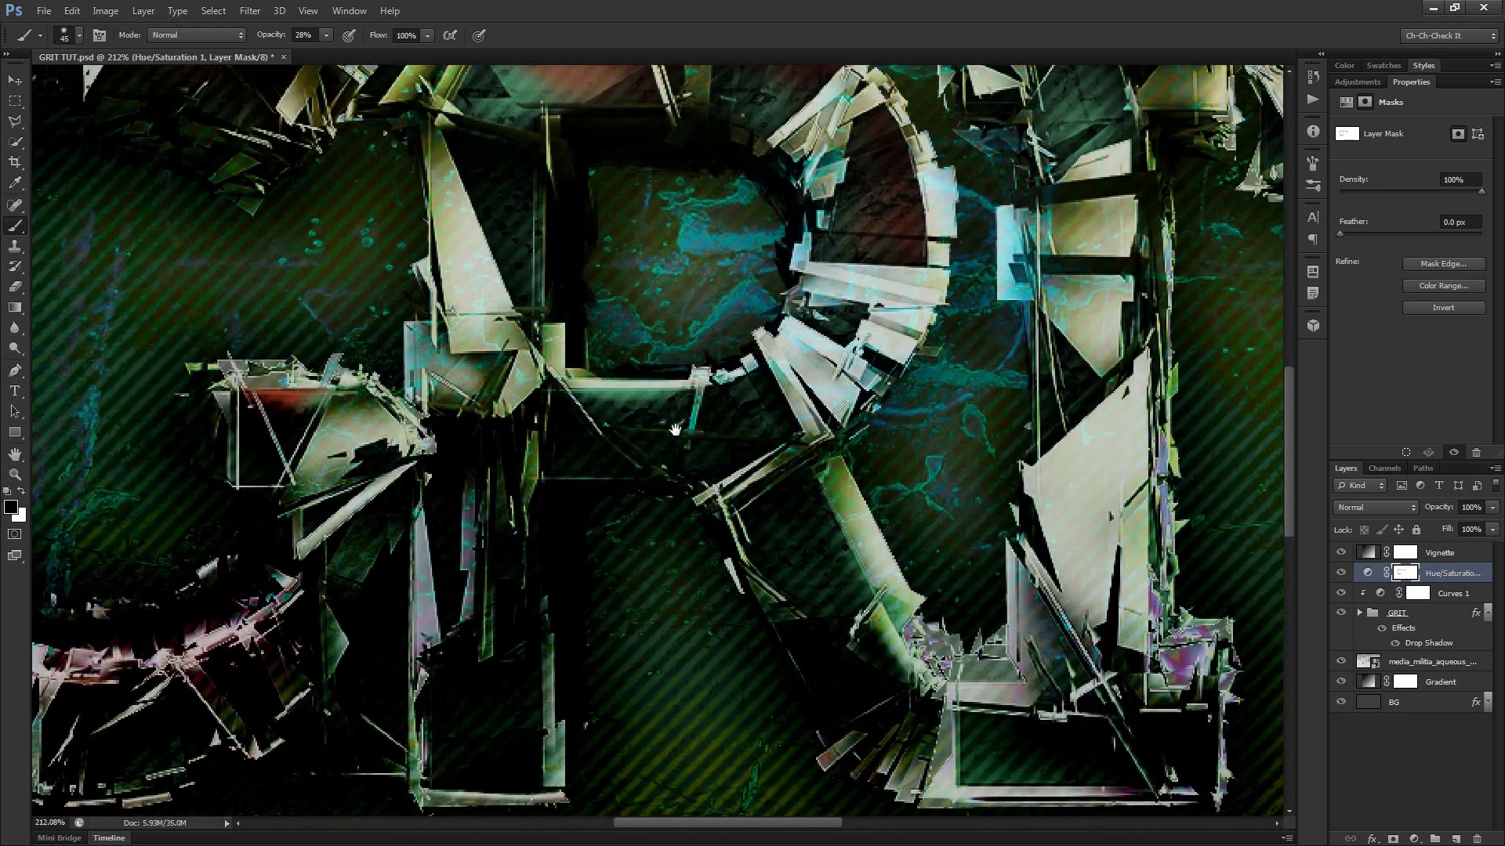
scroll(670, 361, "up", 2)
mouse_move(706, 426)
left_mouse_down()
mouse_move(662, 403)
mouse_move(776, 423)
mouse_move(906, 397)
mouse_move(813, 379)
left_mouse_up()
key("bracketleft")
key("bracketleft")
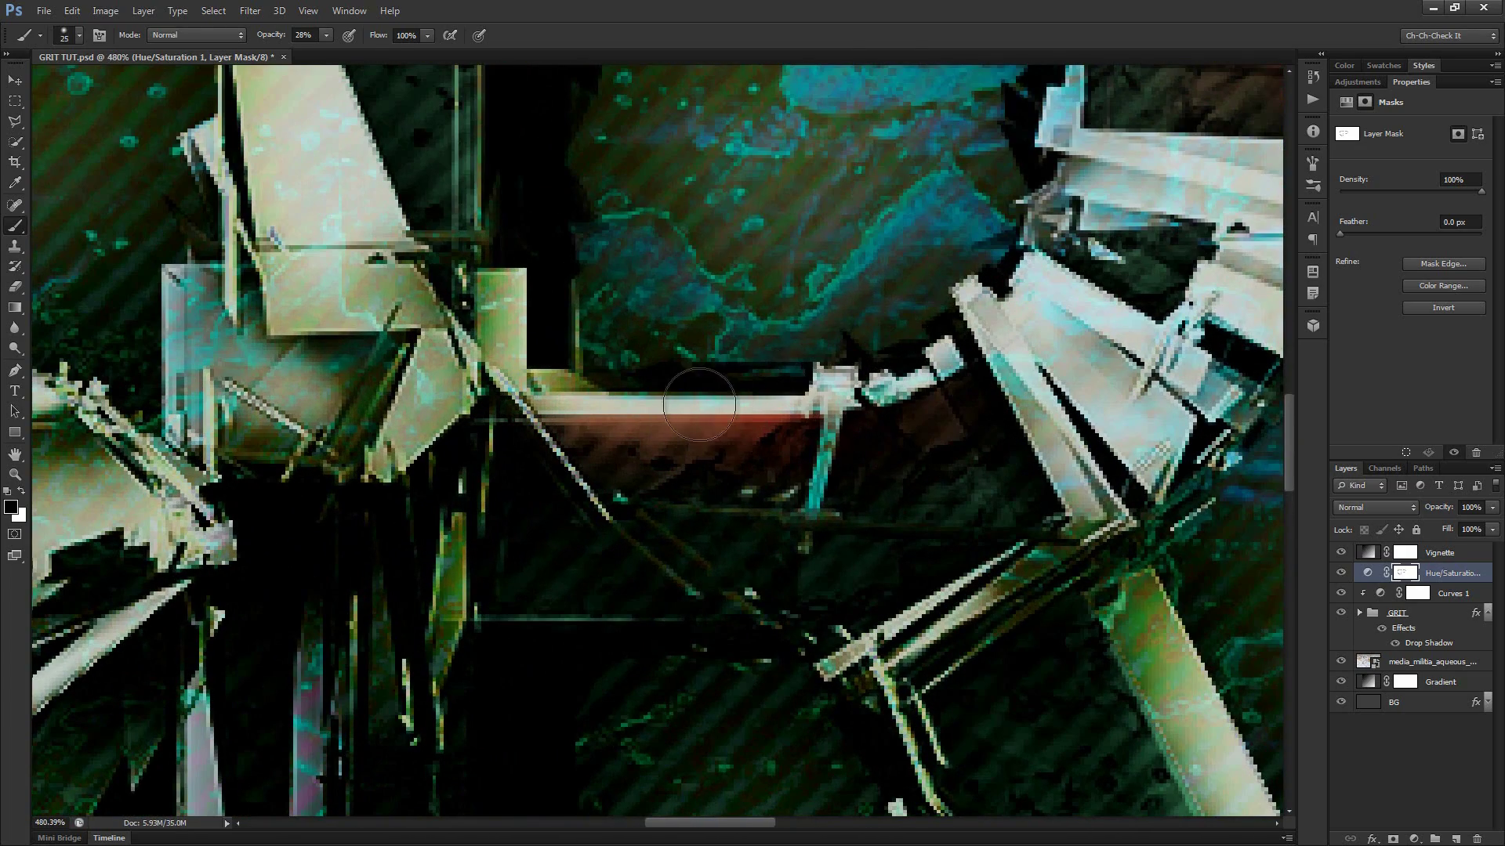
scroll(494, 376, "up", 2)
key("bracketright")
key("bracketright")
scroll(489, 485, "down", 3)
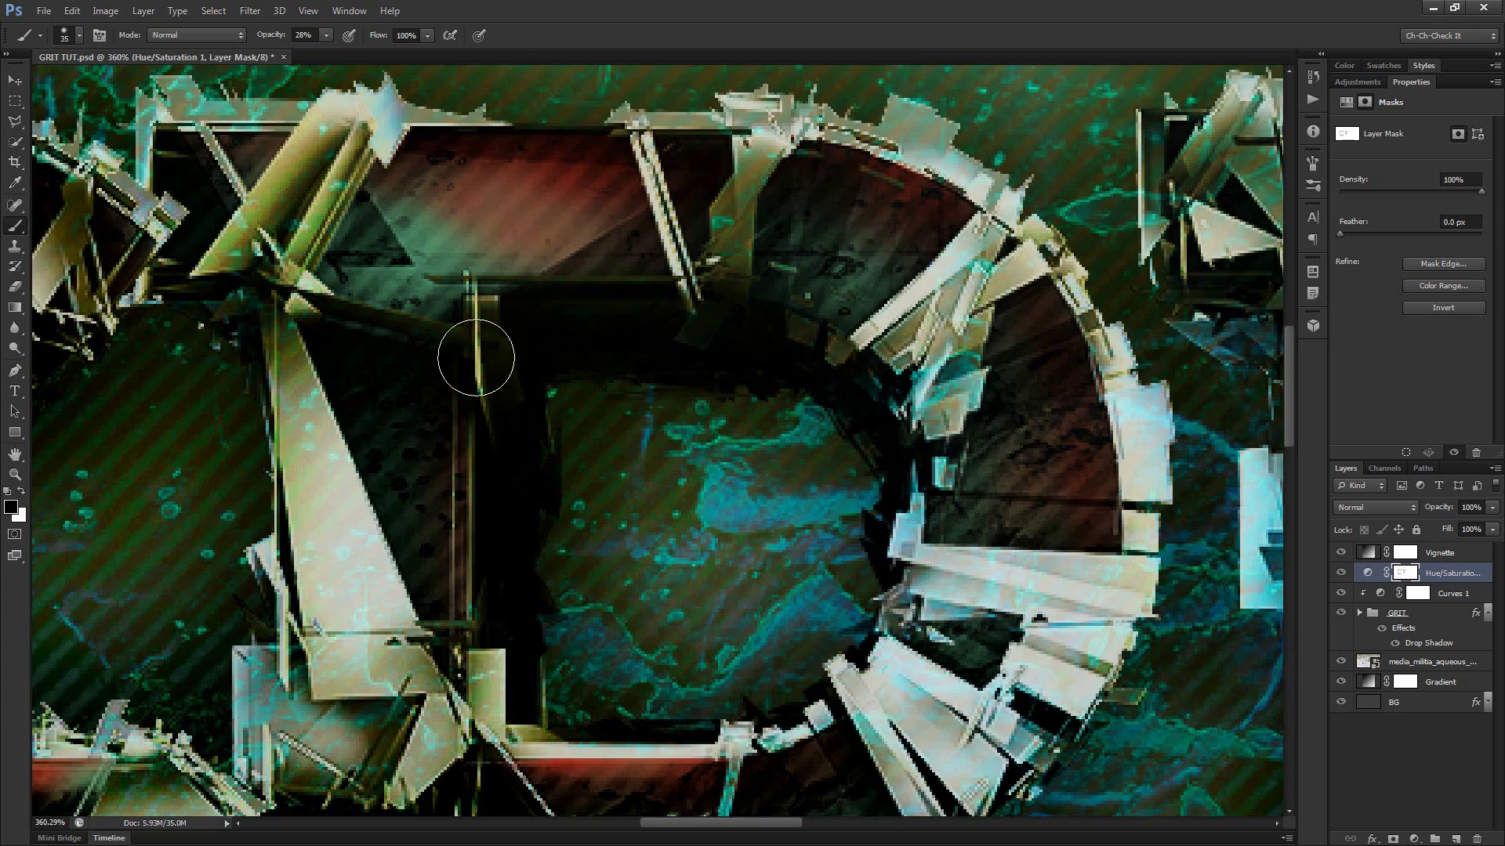
Paint the Hue/Saturation mask with a 60 px brush along the lower part of the R's diagonal leg to reveal red
scroll(515, 389, "down", 2)
scroll(514, 388, "down", 5)
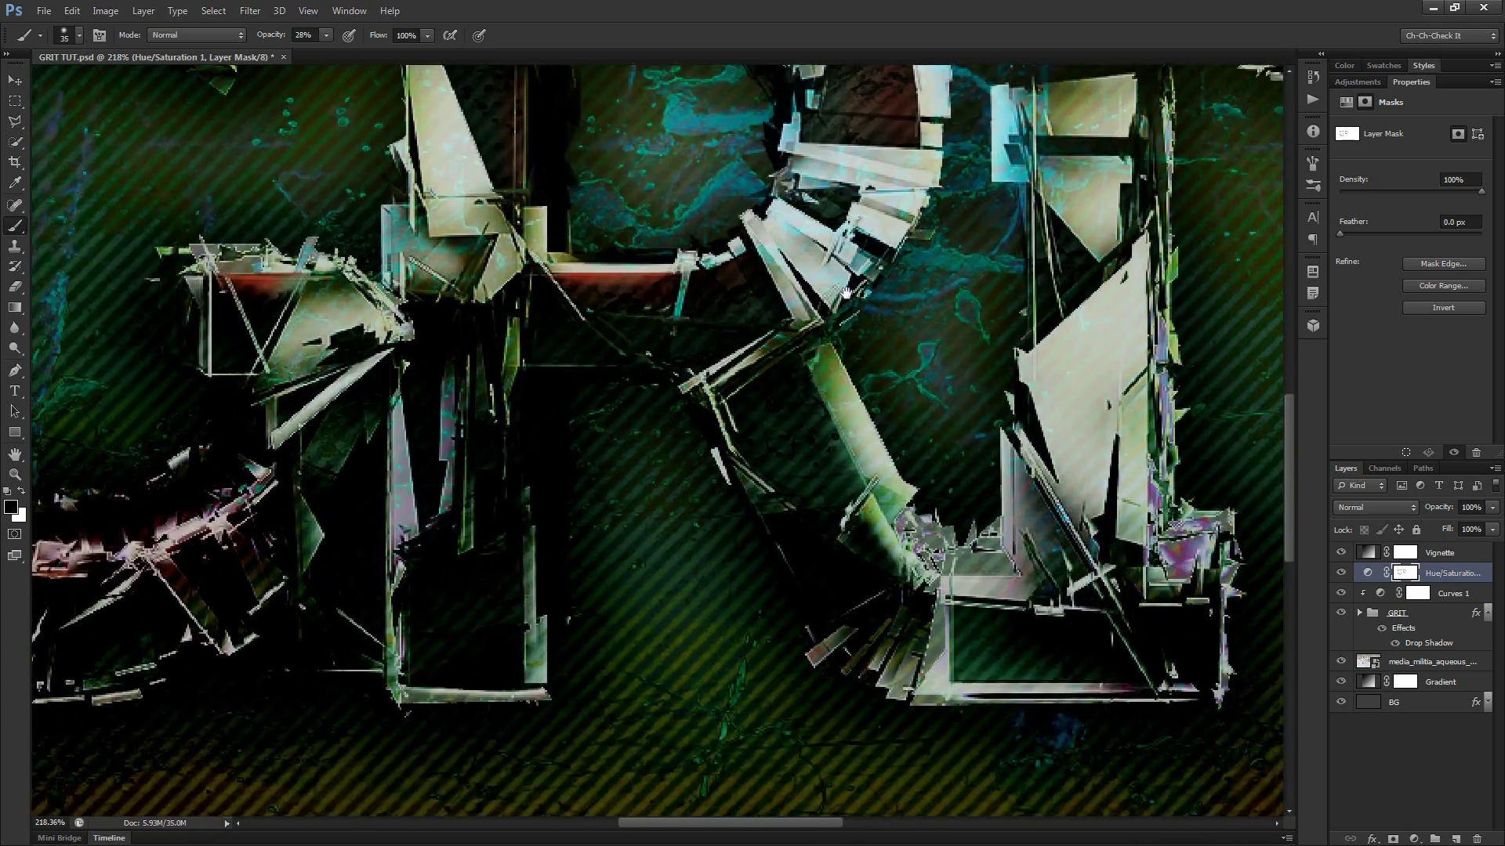
scroll(800, 386, "up", 3)
key("bracketright")
key("bracketright")
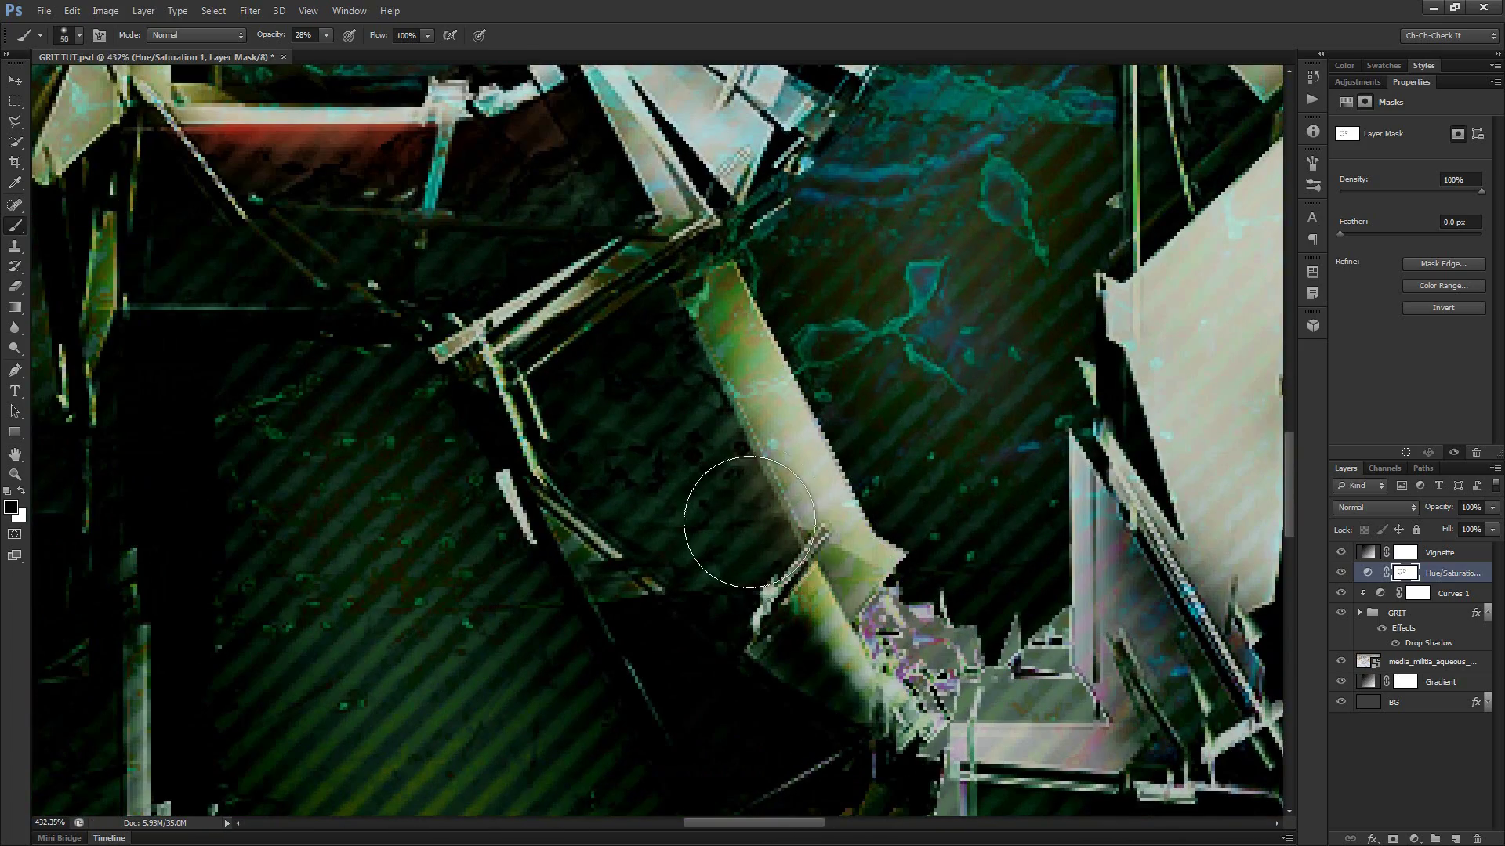
left_click_drag(868, 707, 784, 530)
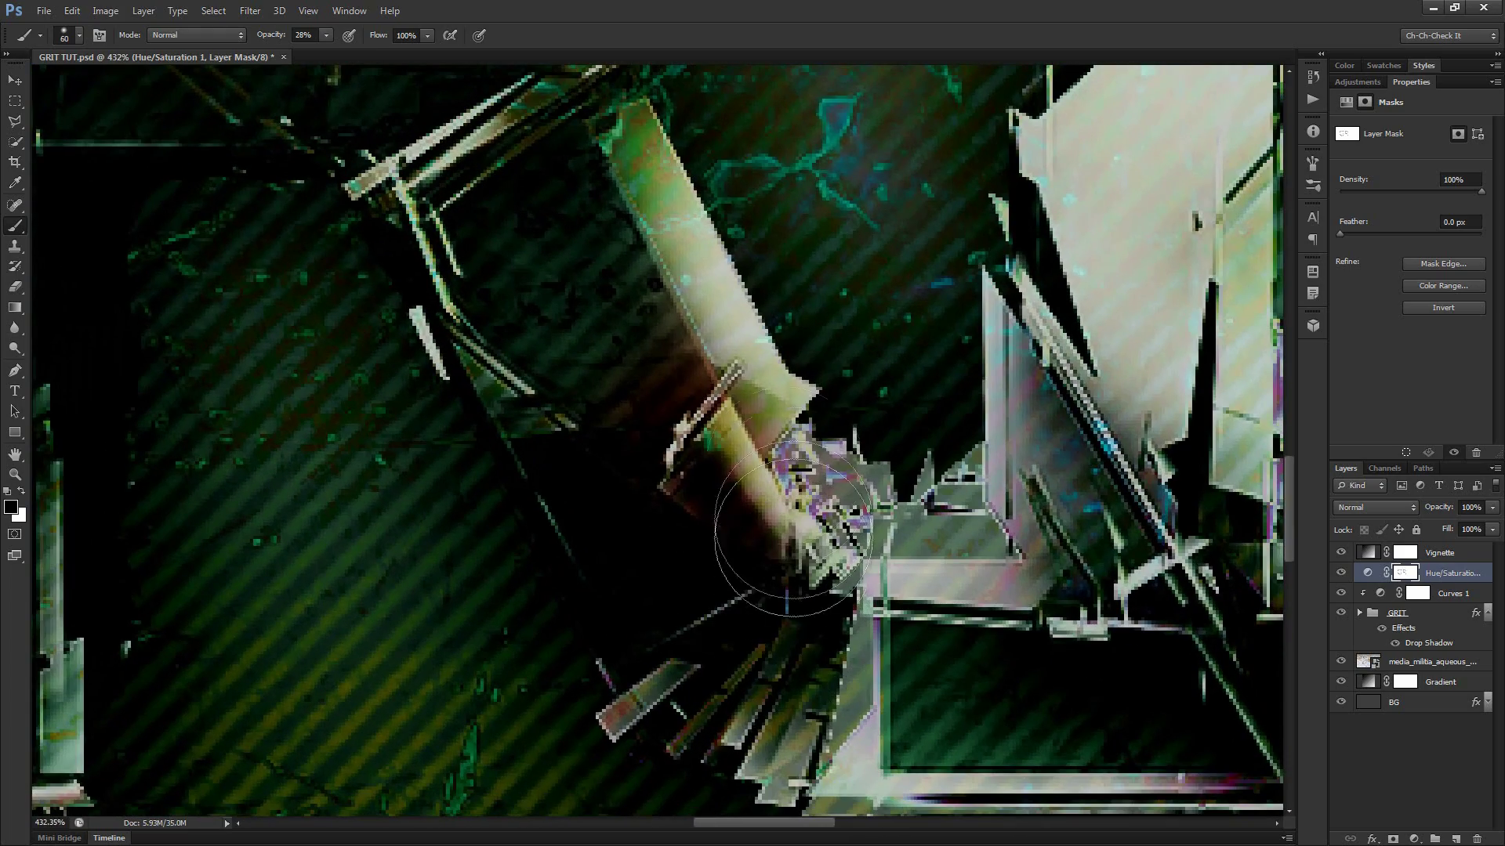
Reduce the brush to 25 px and continue the mask painting further up the R's diagonal leg
key("bracketleft")
key("bracketleft")
key("bracketleft")
key("bracketleft")
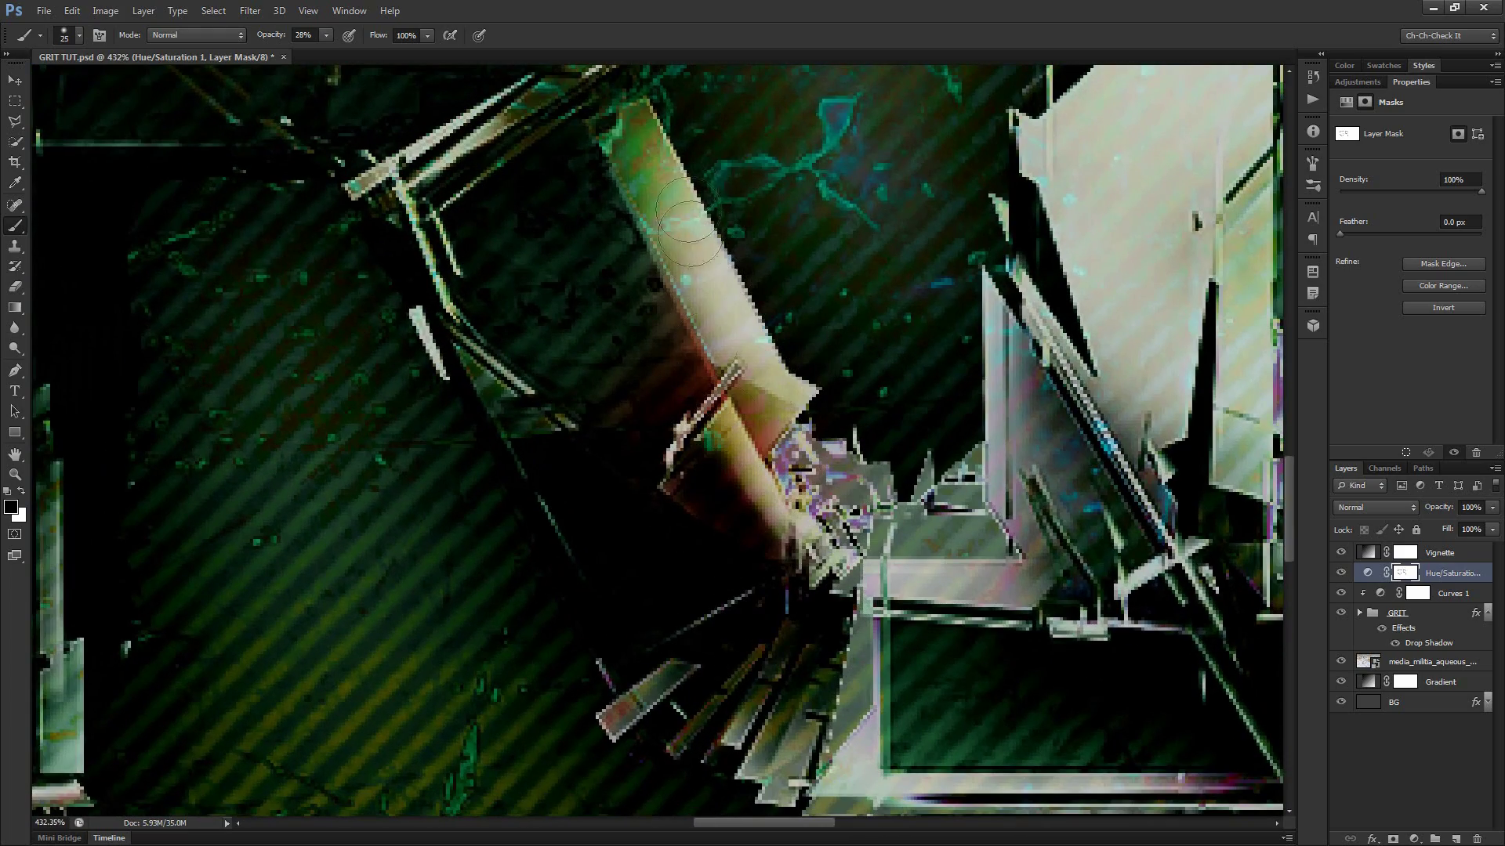
Paint the Hue/Saturation mask over the shards at the foot of the I, enlarging the brush from 25 to 40 px
scroll(725, 427, "down", 3)
scroll(871, 491, "up", 3)
key("bracketright")
key("bracketright")
key("bracketright")
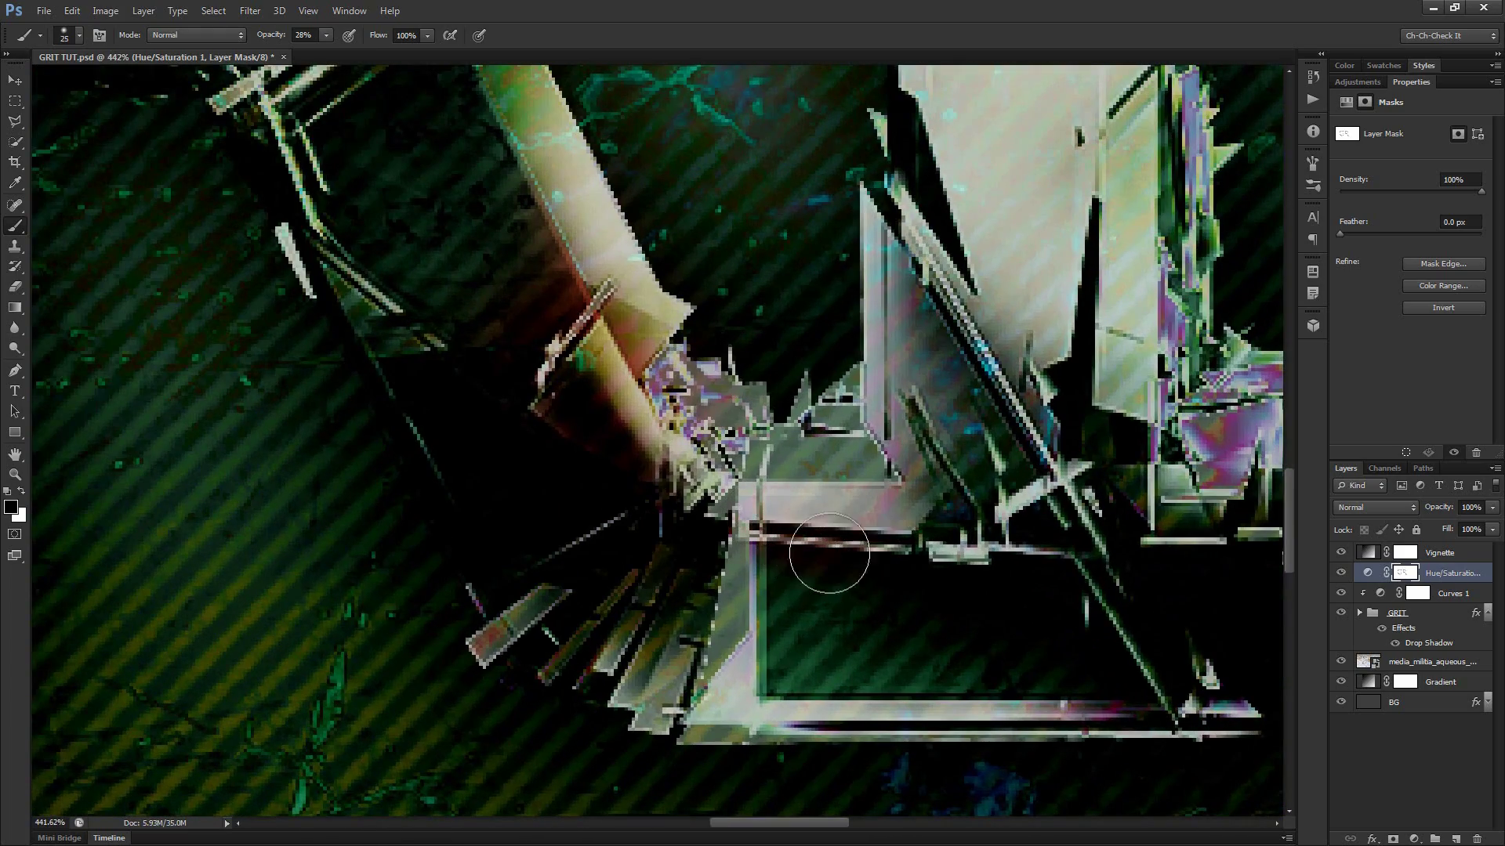
scroll(868, 495, "down", 2)
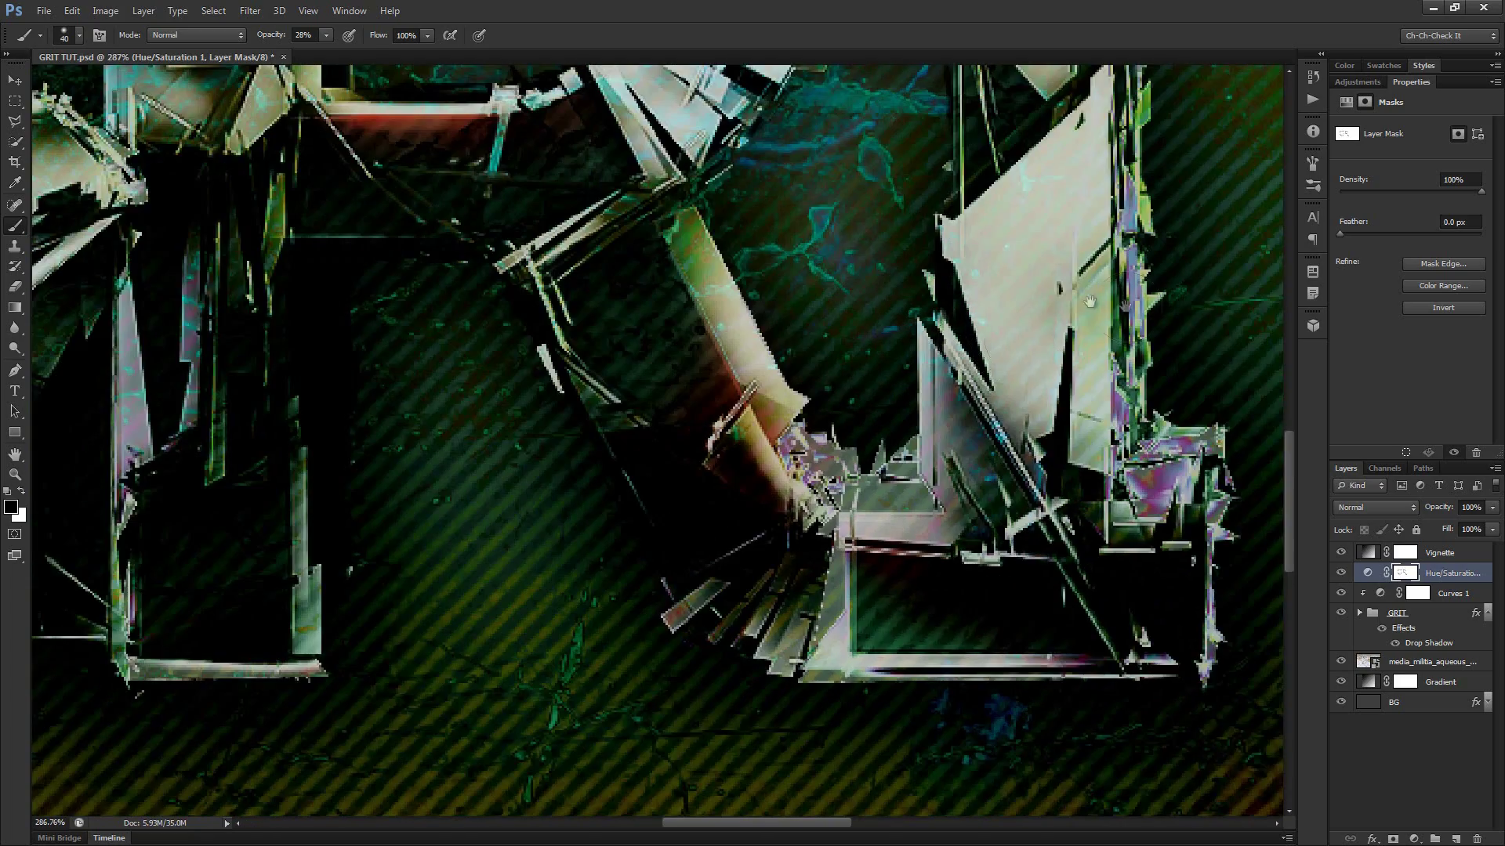
Paint the Hue/Saturation mask with a 45 px brush over the large pale shards in the I's lower stem
scroll(868, 496, "up", 2)
key("bracketright")
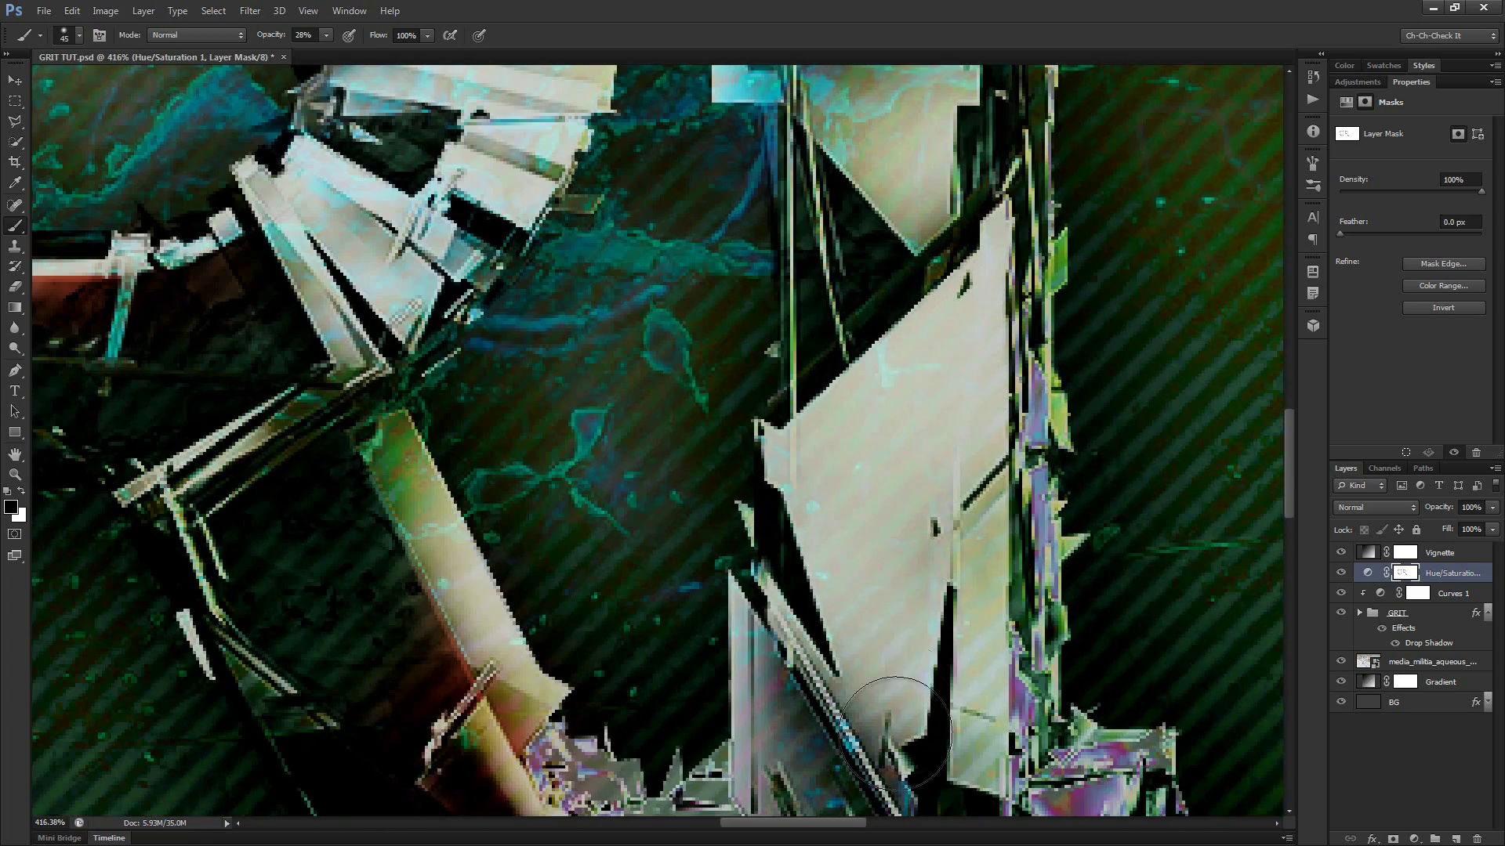
mouse_move(934, 547)
left_mouse_down()
mouse_move(970, 649)
mouse_move(980, 610)
mouse_move(980, 690)
mouse_move(992, 316)
left_mouse_up()
key("bracketleft")
scroll(991, 315, "up", 4)
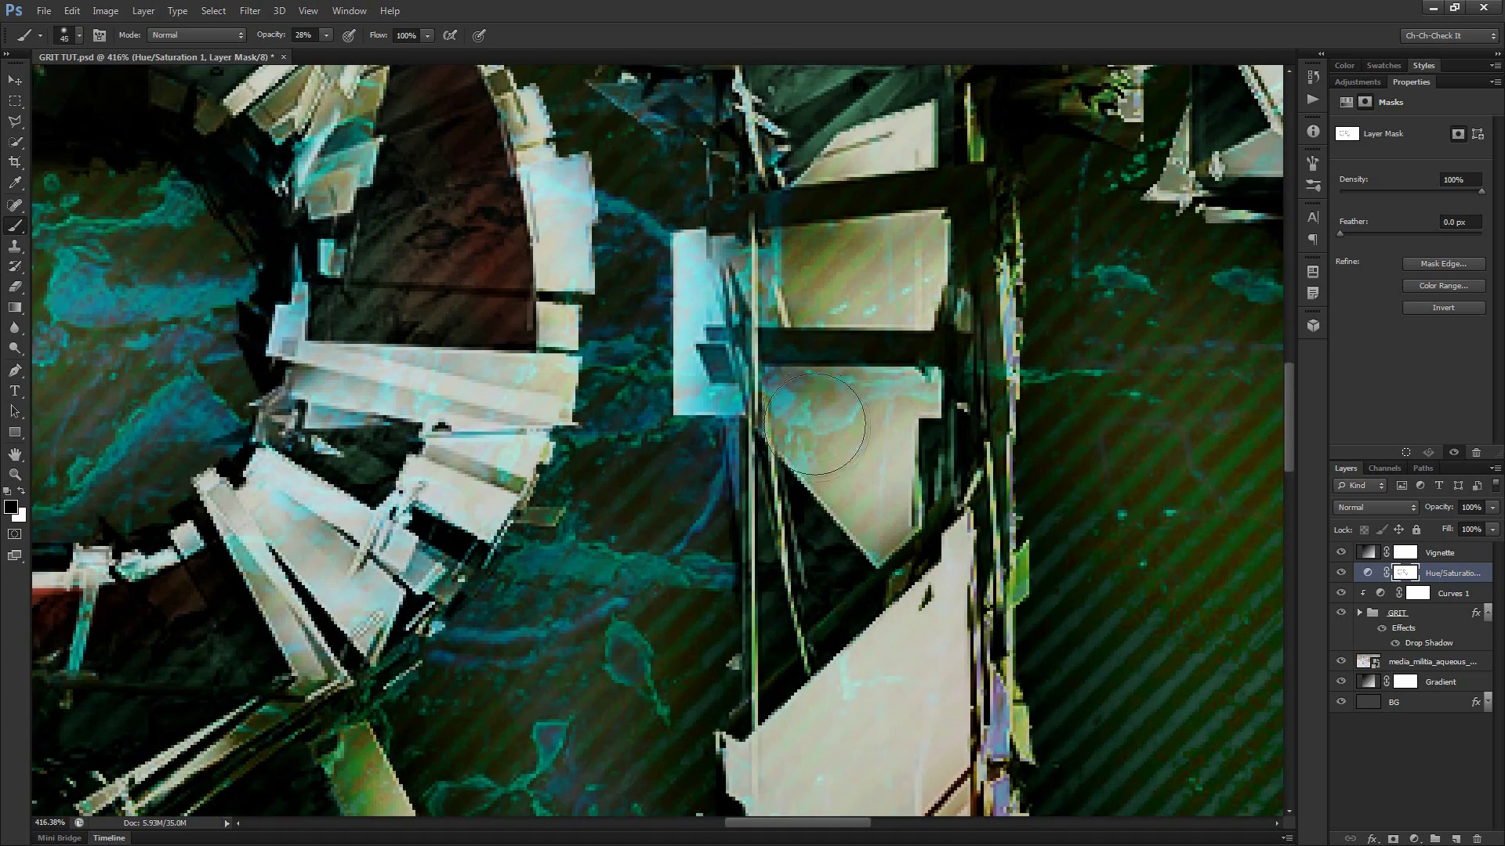
Paint the Hue/Saturation mask with a 25 px brush over the dark shards in the I's upper stem and top to reveal red
key("bracketleft")
scroll(901, 324, "up", 3)
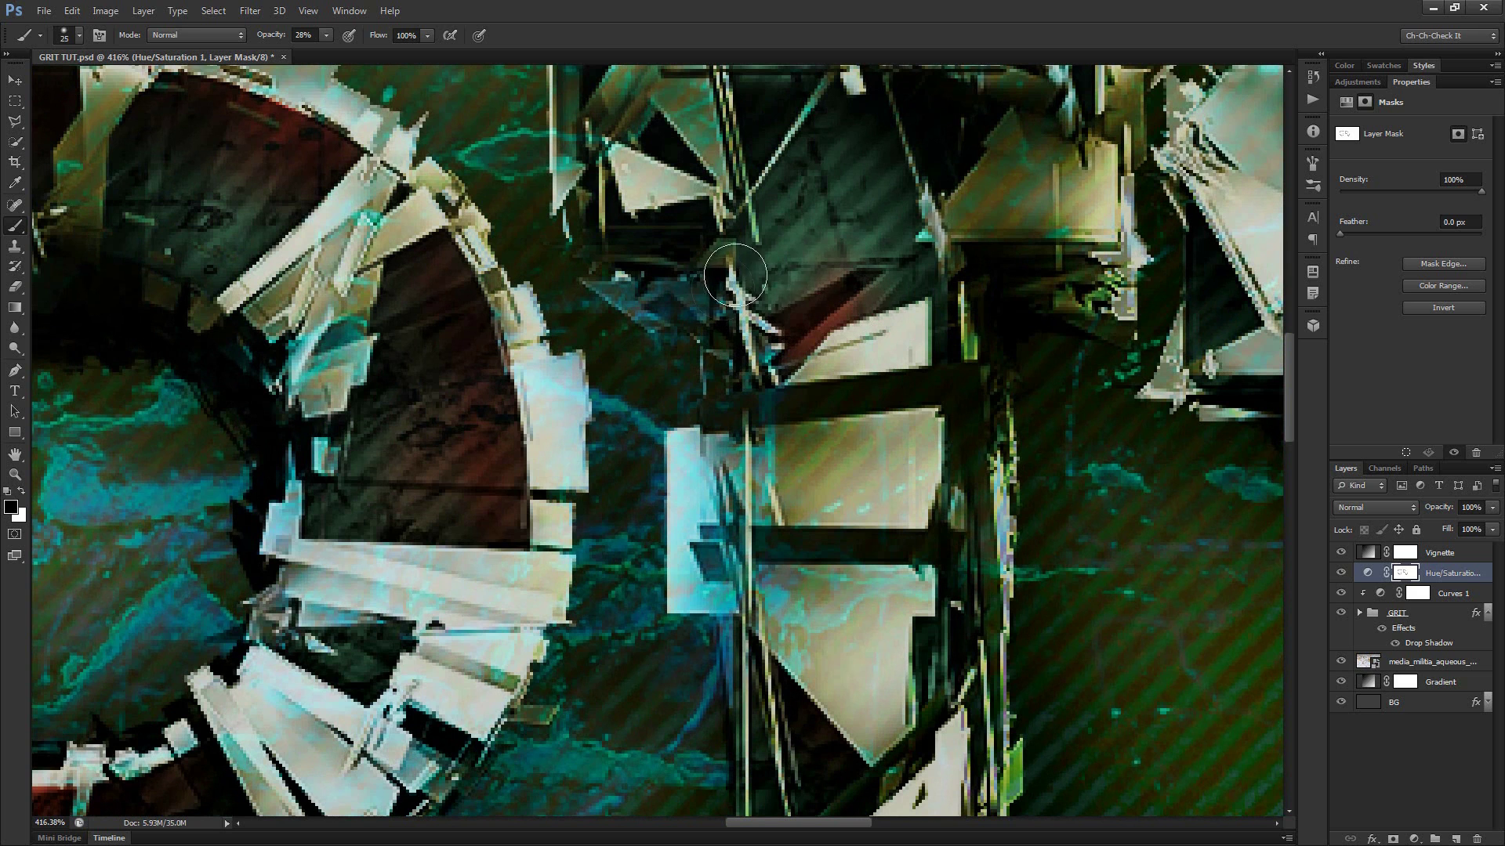
scroll(706, 271, "up", 3)
key("bracketright")
mouse_move(645, 269)
left_mouse_down()
mouse_move(880, 279)
mouse_move(880, 399)
mouse_move(859, 342)
mouse_move(841, 355)
mouse_move(917, 471)
left_mouse_up()
Paint the Hue/Saturation mask with a 45 px brush beneath the T's left arm and at the tip of its right arm
scroll(705, 314, "down", 3)
key("bracketright")
key("bracketright")
key("bracketright")
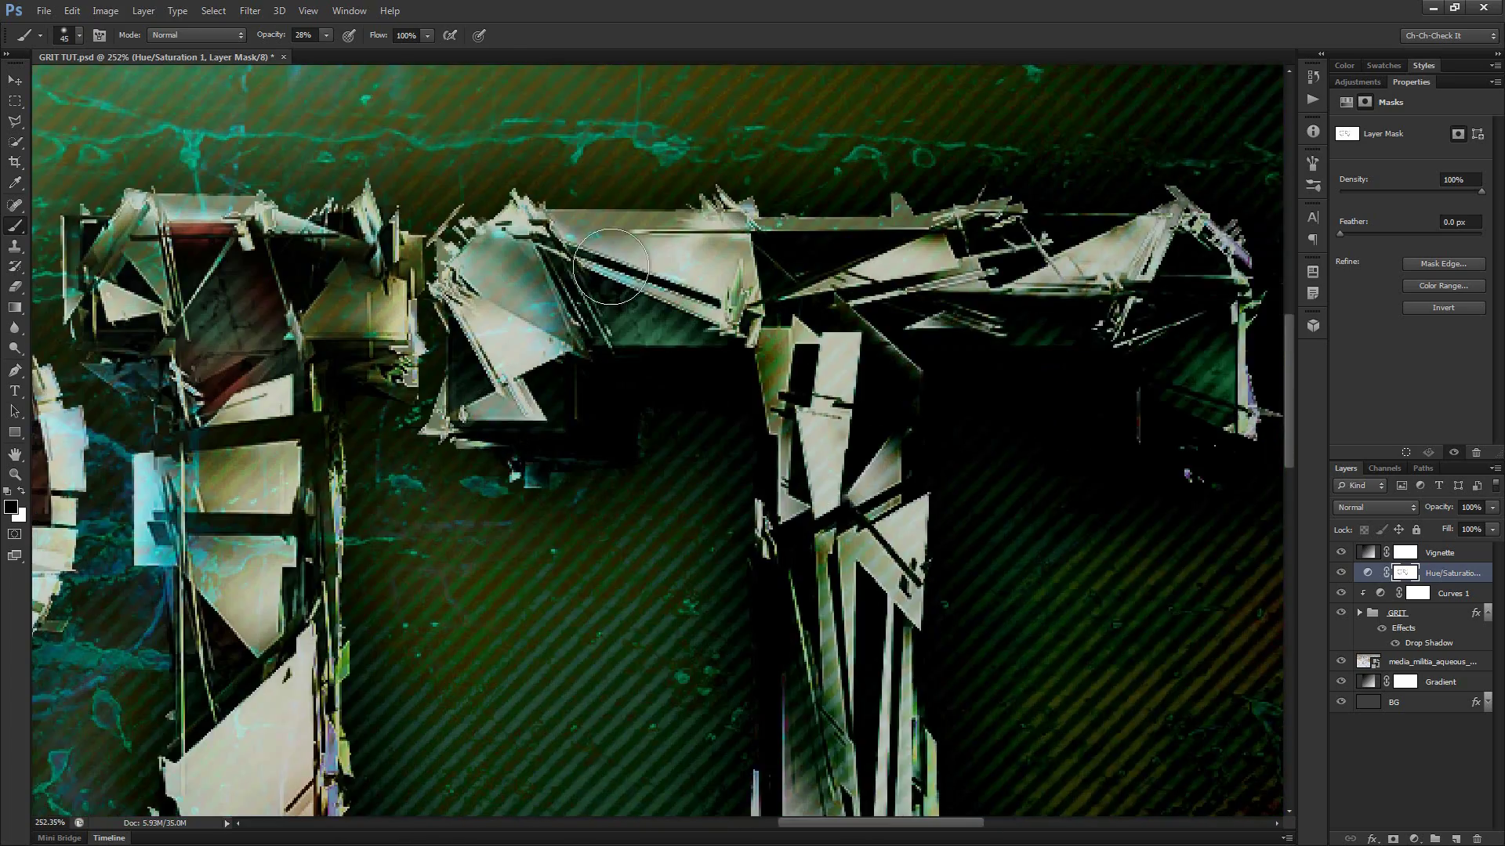
scroll(611, 266, "up", 2)
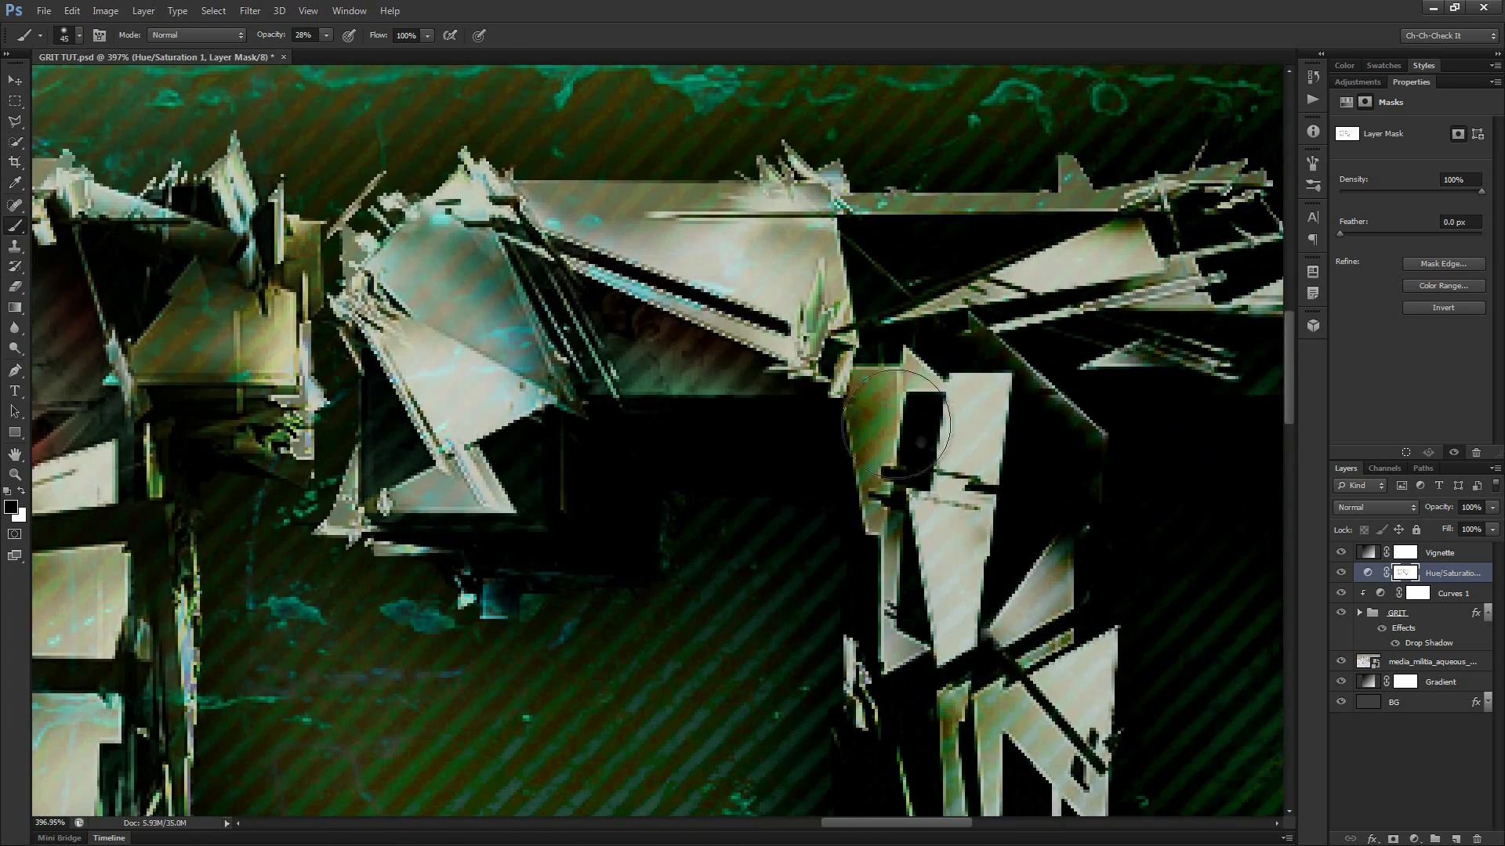
left_click_drag(896, 423, 574, 439)
scroll(621, 260, "right", 5)
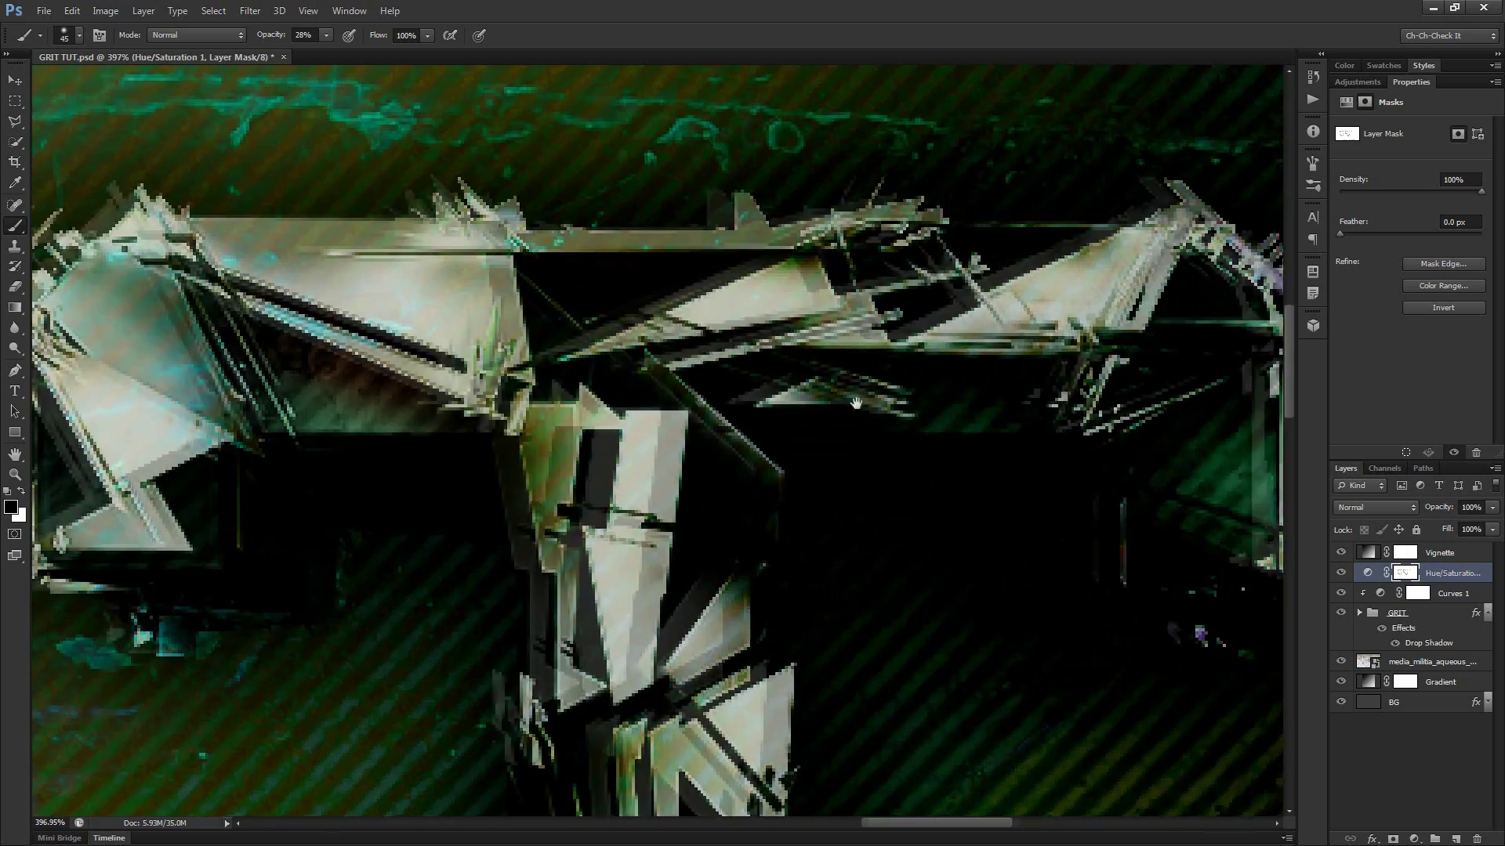
left_click_drag(719, 449, 722, 605)
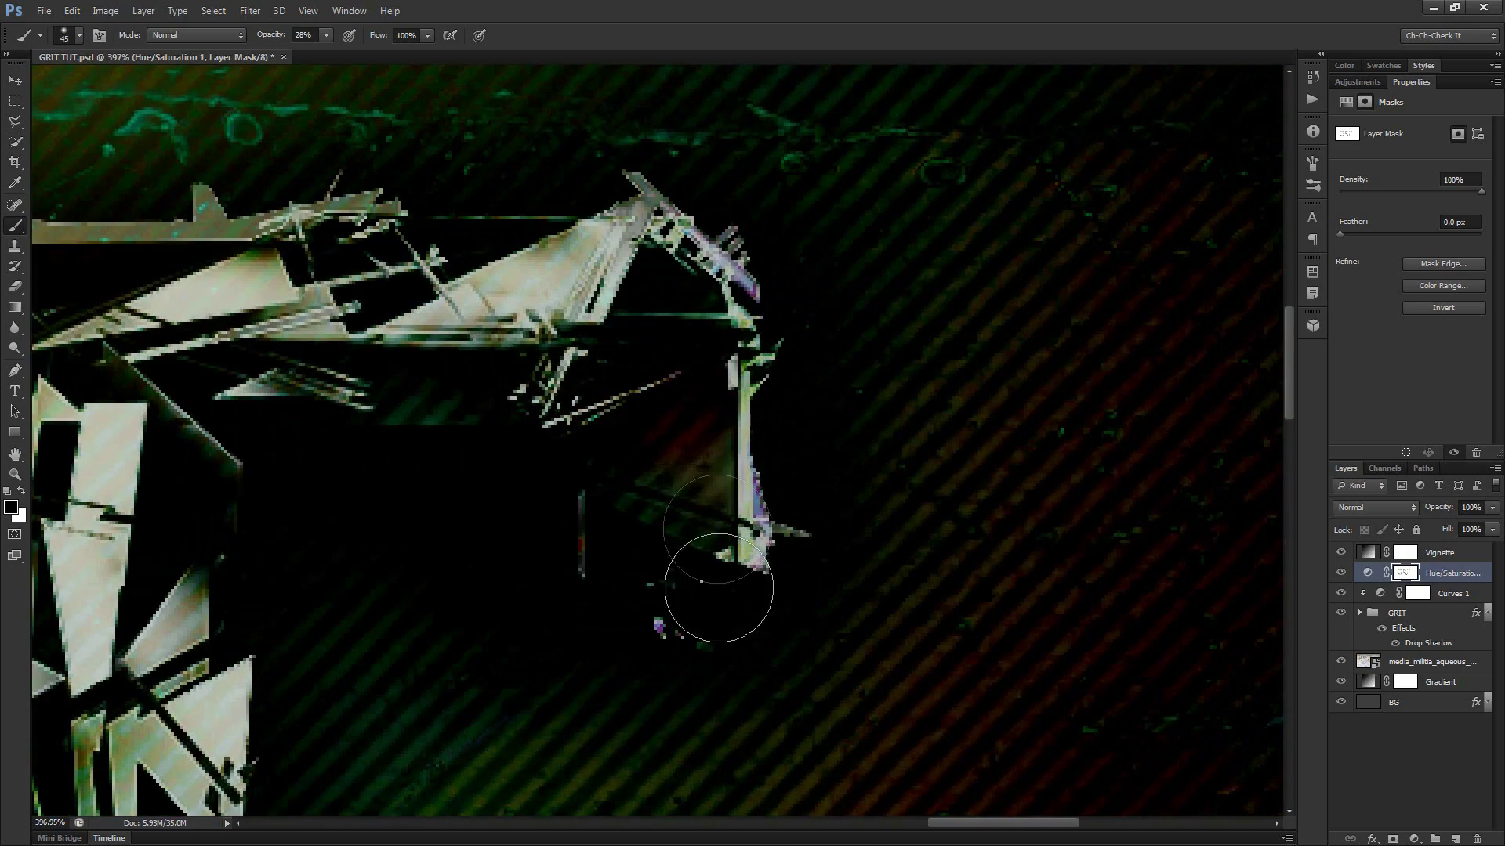
Paint the Hue/Saturation mask along the narrow shards of the T's stem with a 15 px brush, and its upper shards with 25 px
scroll(478, 535, "down", 5)
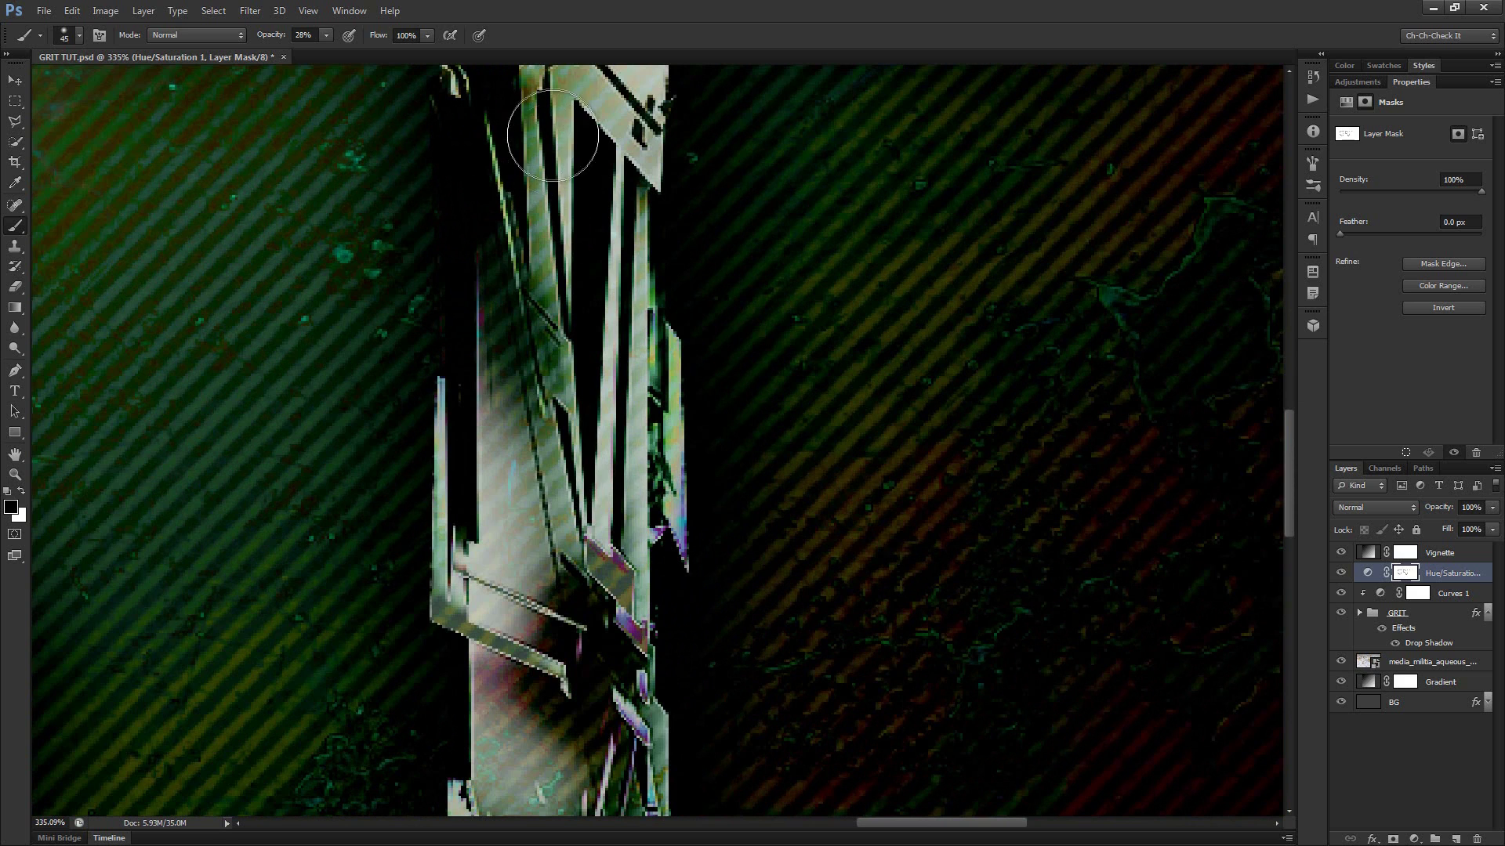
key("bracketleft")
key("bracketleft")
mouse_move(553, 136)
left_mouse_down()
mouse_move(551, 477)
mouse_move(536, 209)
mouse_move(537, 192)
mouse_move(558, 280)
mouse_move(556, 116)
mouse_move(563, 153)
left_mouse_up()
key("bracketleft")
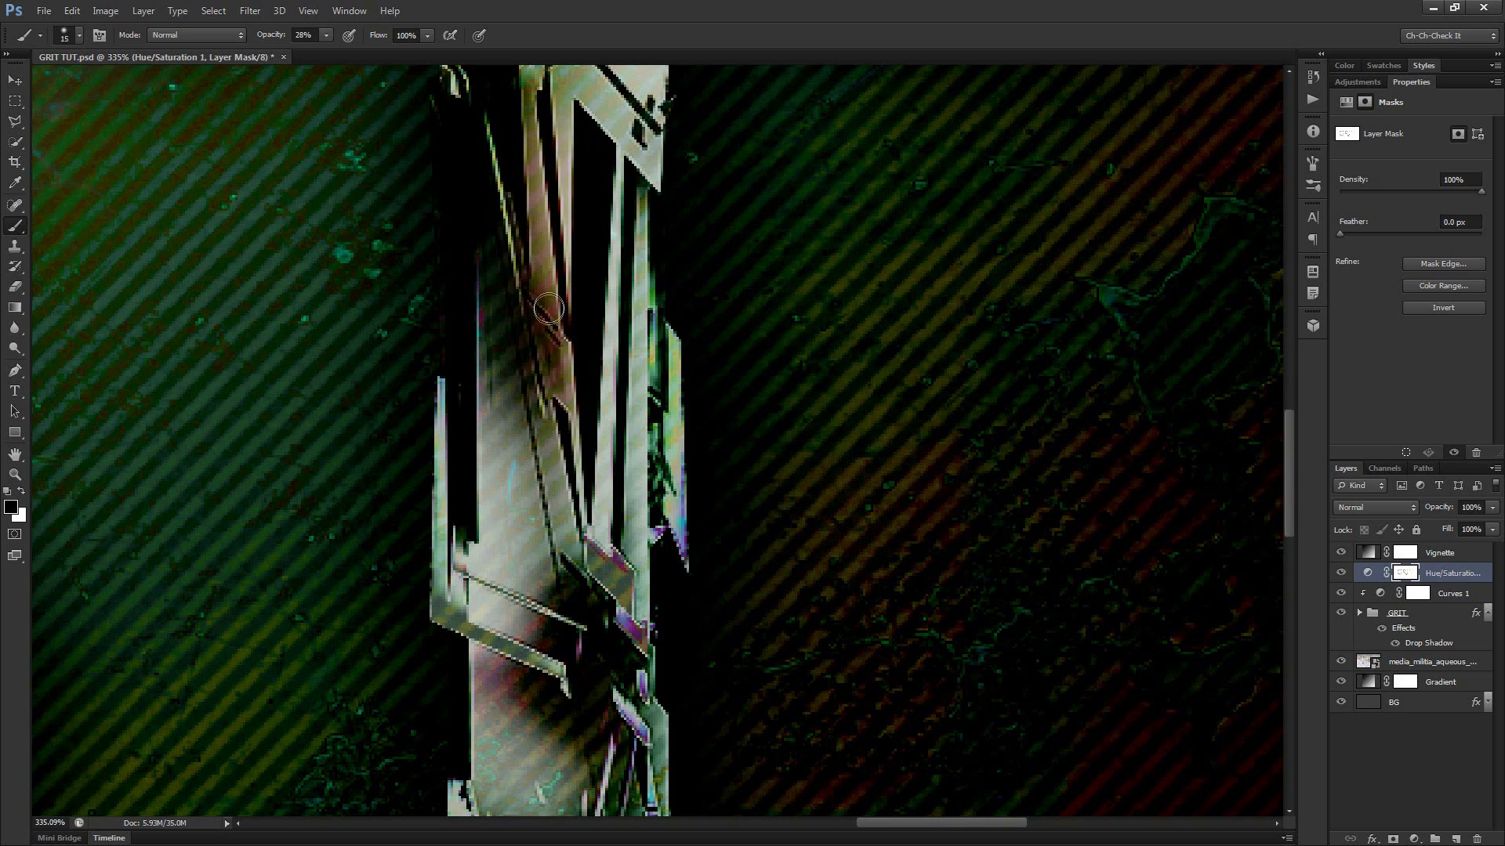
scroll(499, 440, "up", 3)
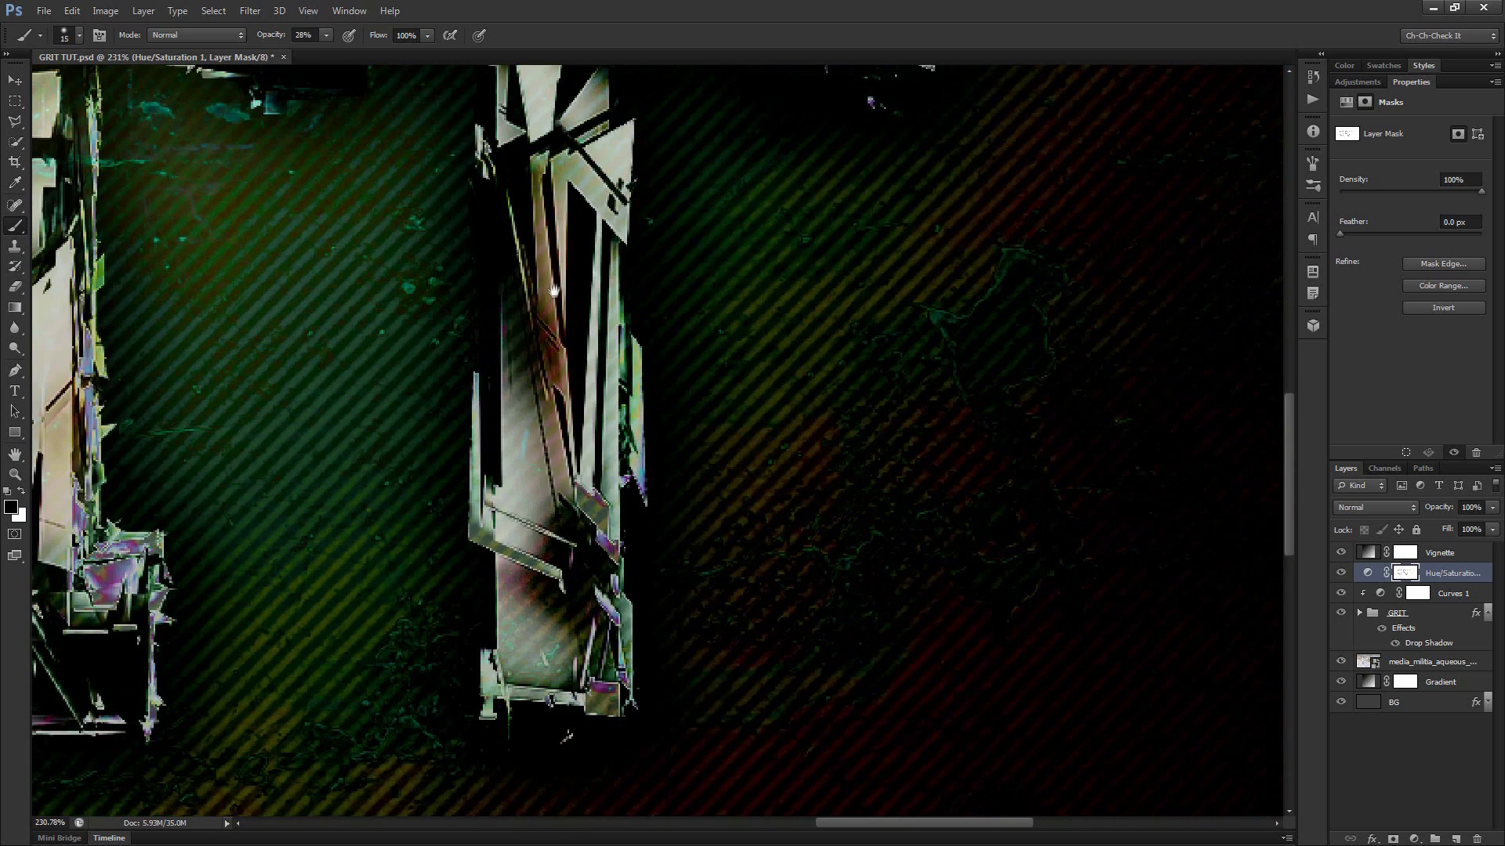
key("bracketright")
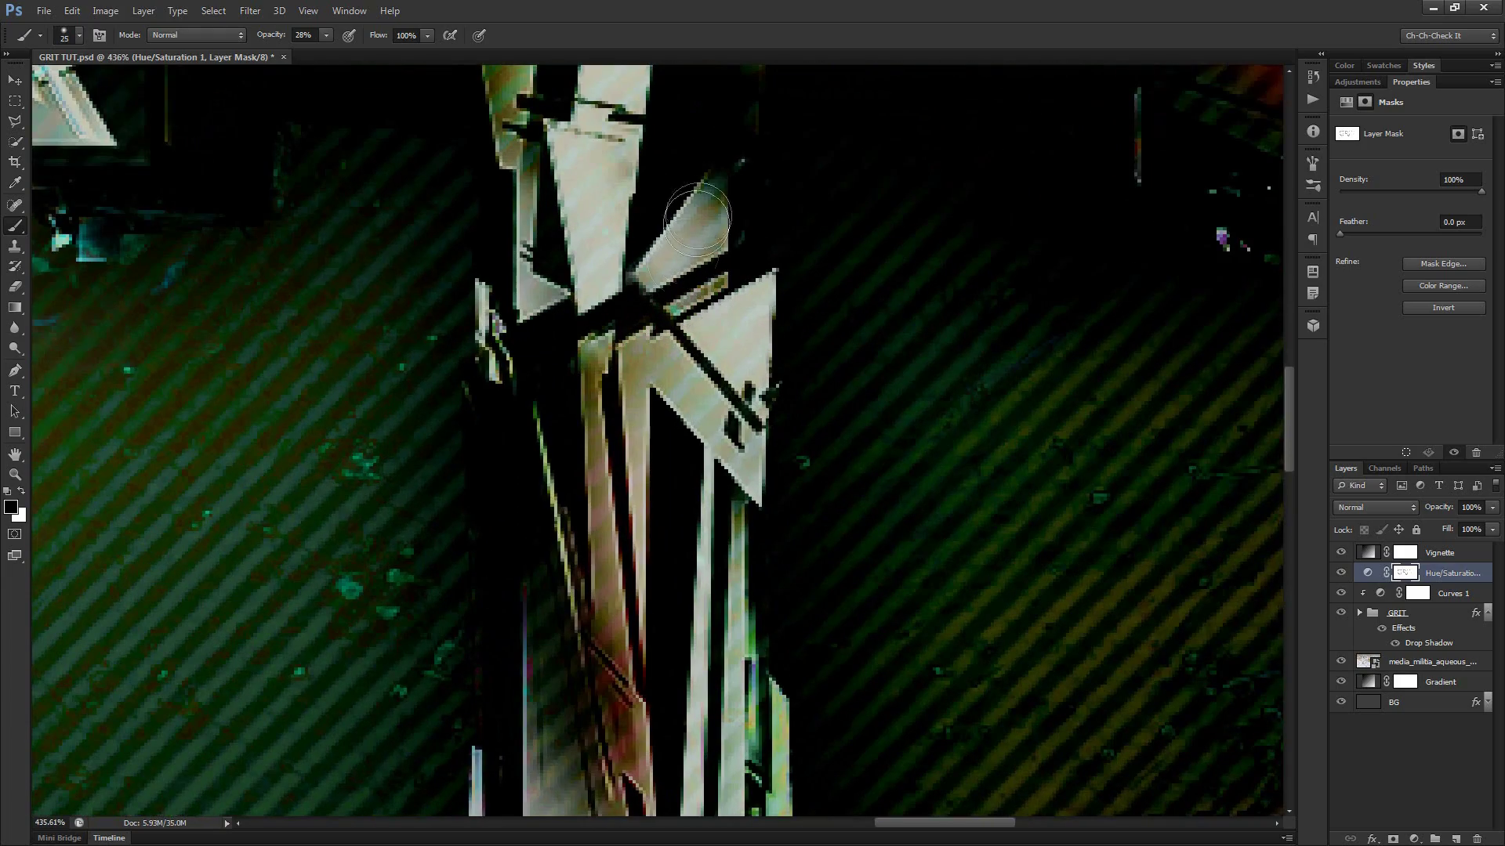
Paint the Hue/Saturation mask with a 45 px brush over the shards at the foot of the T
scroll(710, 366, "down", 3)
scroll(710, 629, "up", 2)
key("bracketright")
key("bracketright")
scroll(713, 377, "up", 2)
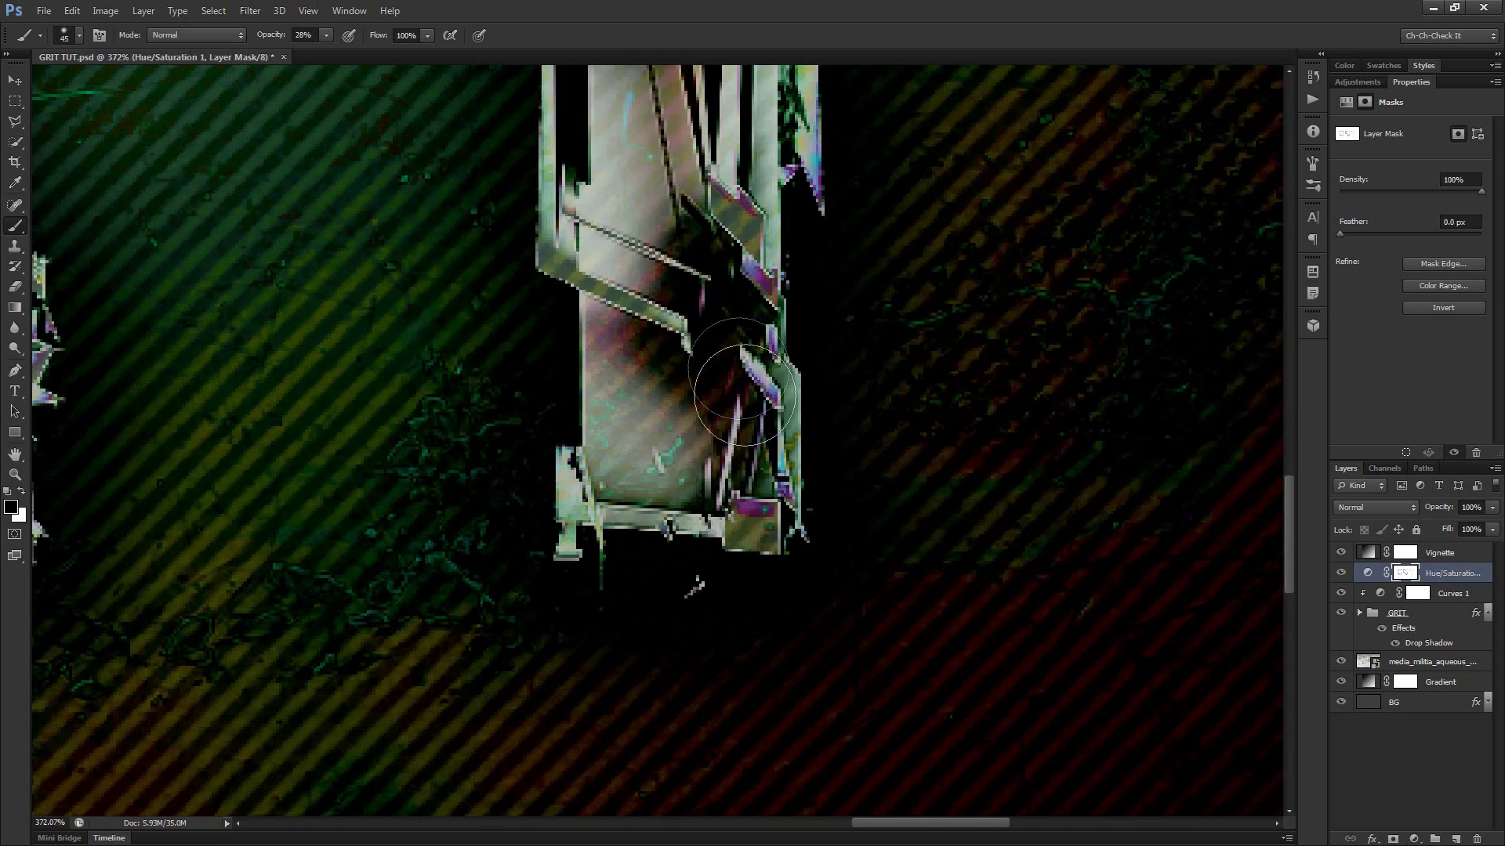
scroll(681, 412, "down", 5)
scroll(682, 415, "down", 2)
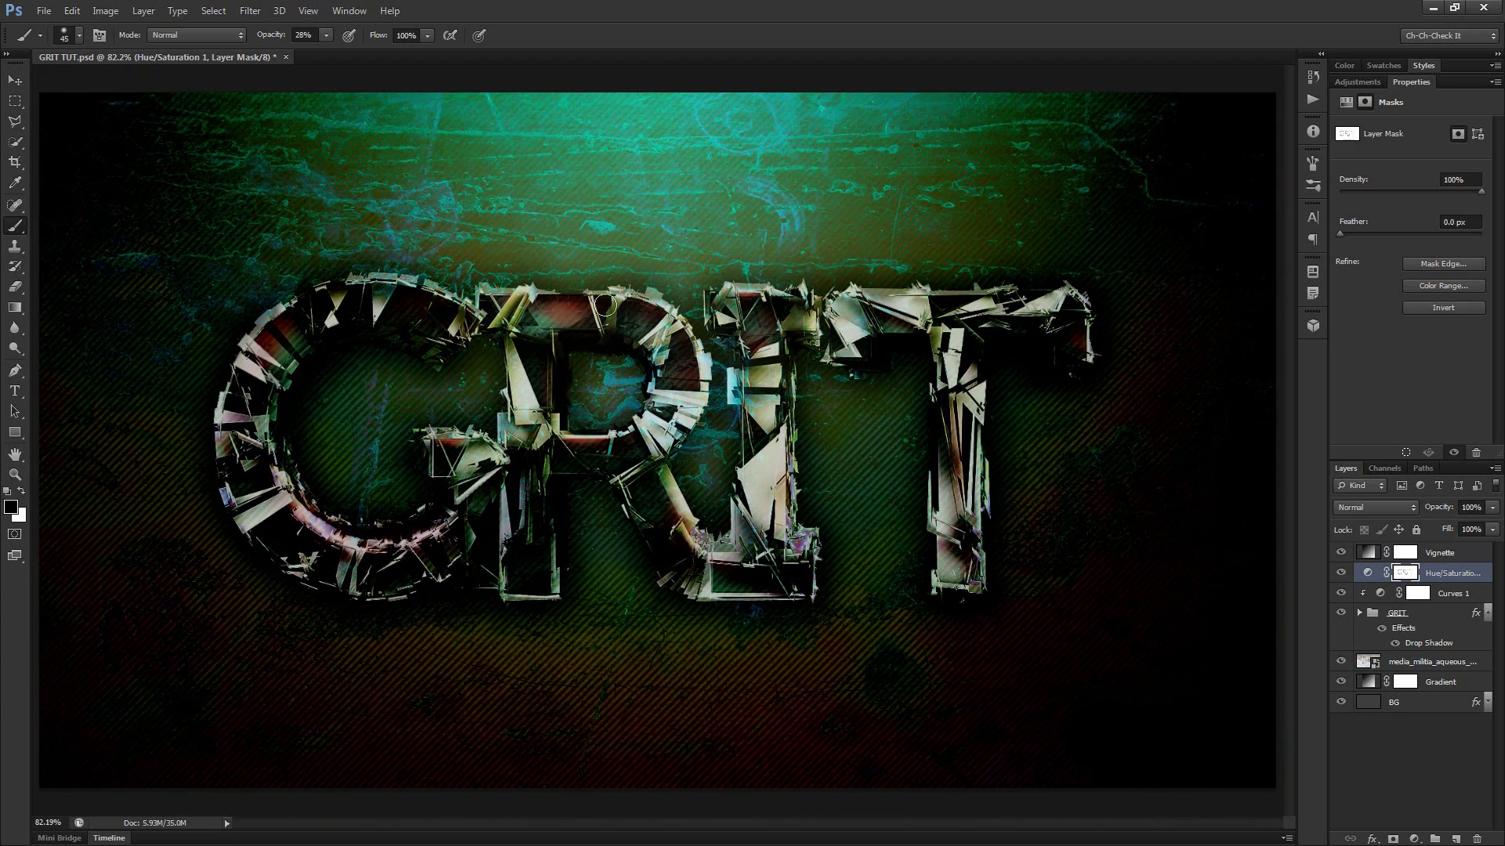
scroll(612, 412, "up", 1)
scroll(613, 411, "up", 2)
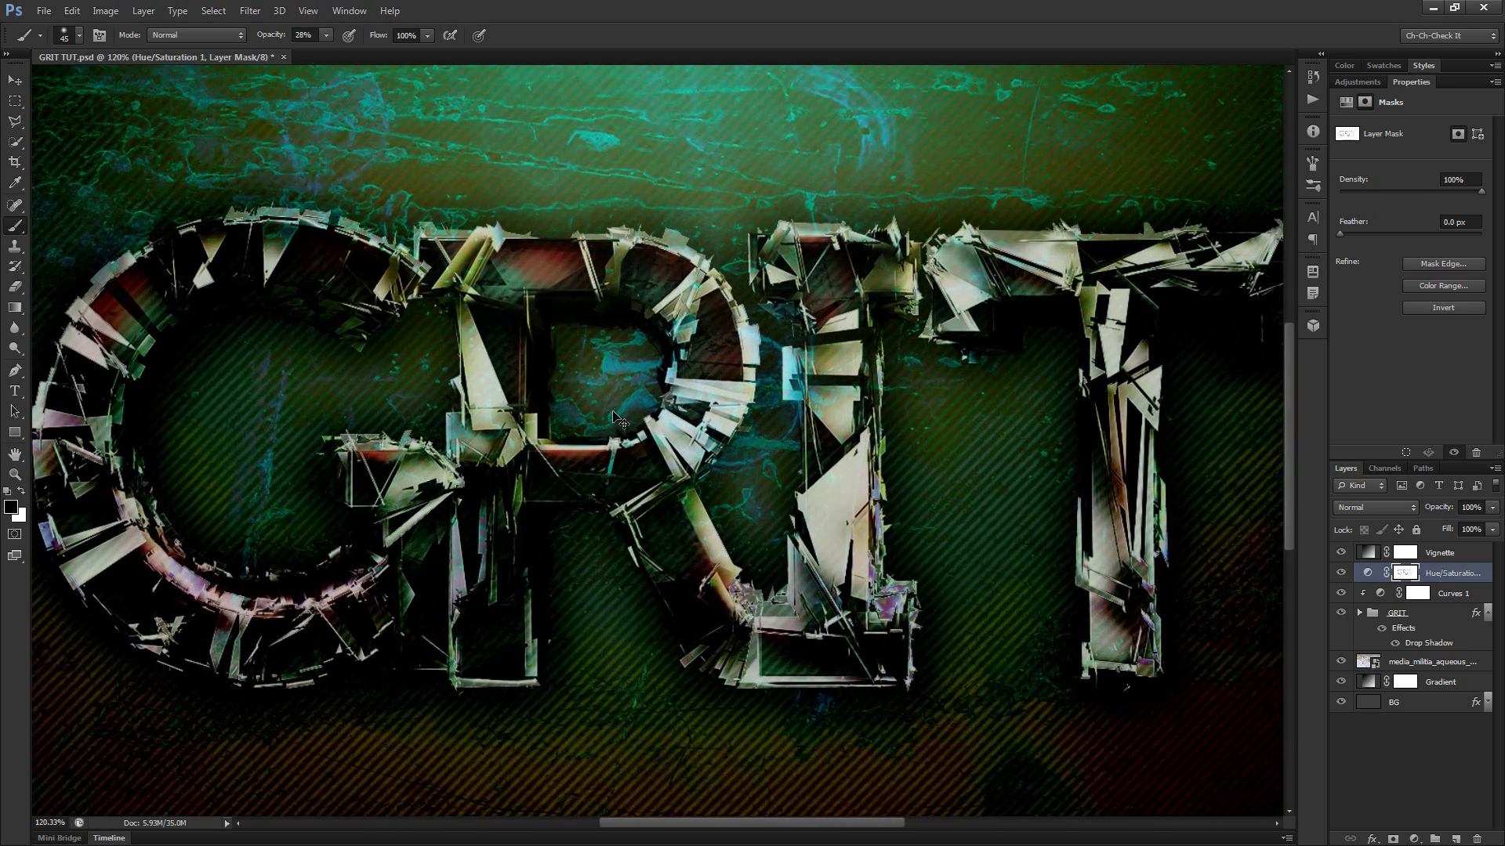
scroll(604, 427, "down", 3)
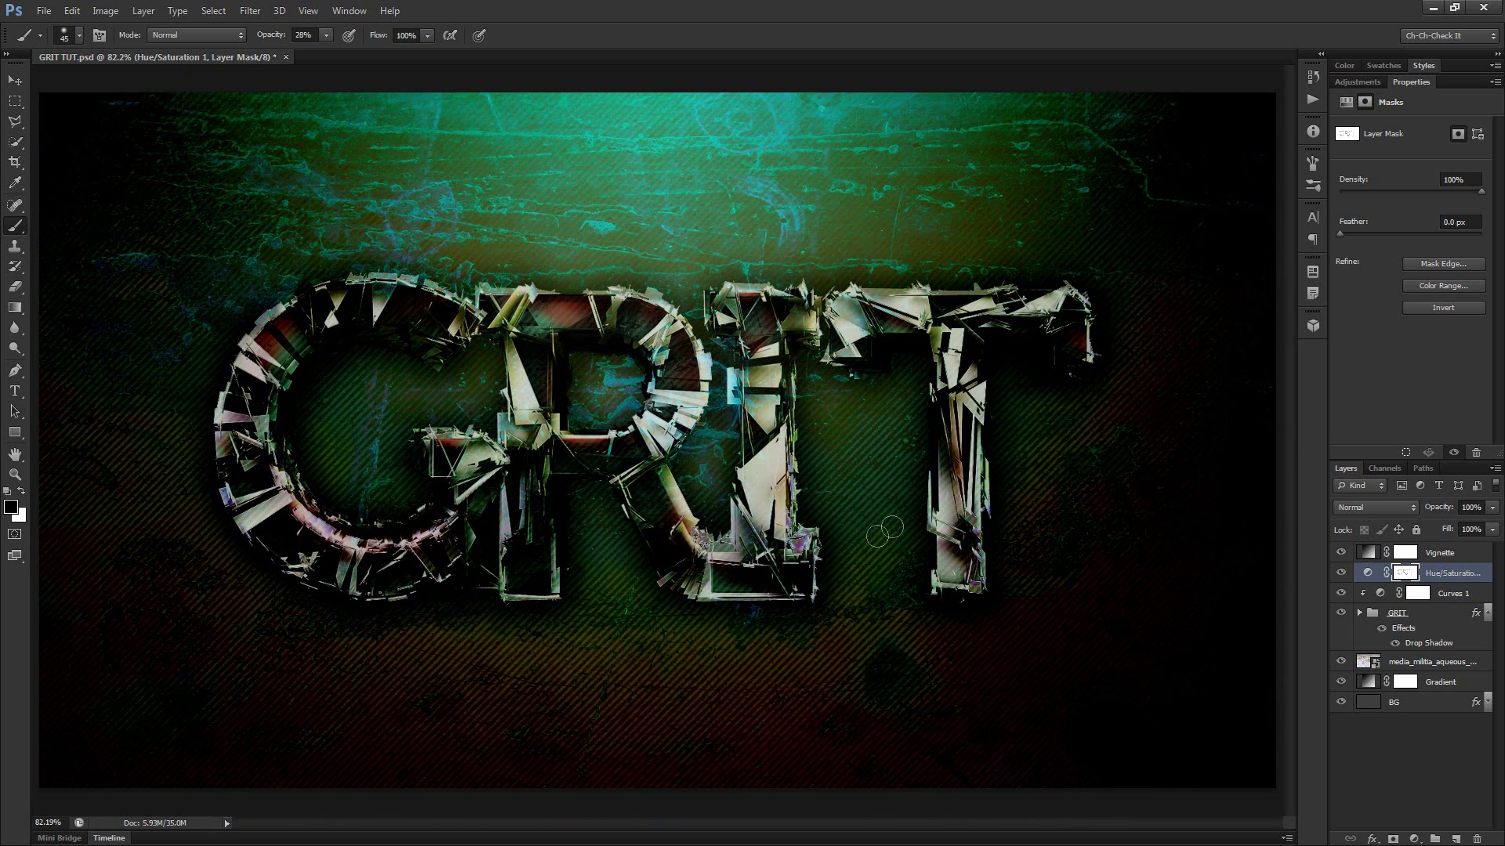
Add a new layer named Noise above the Vignette layer and fill it with black
left_click(1448, 558)
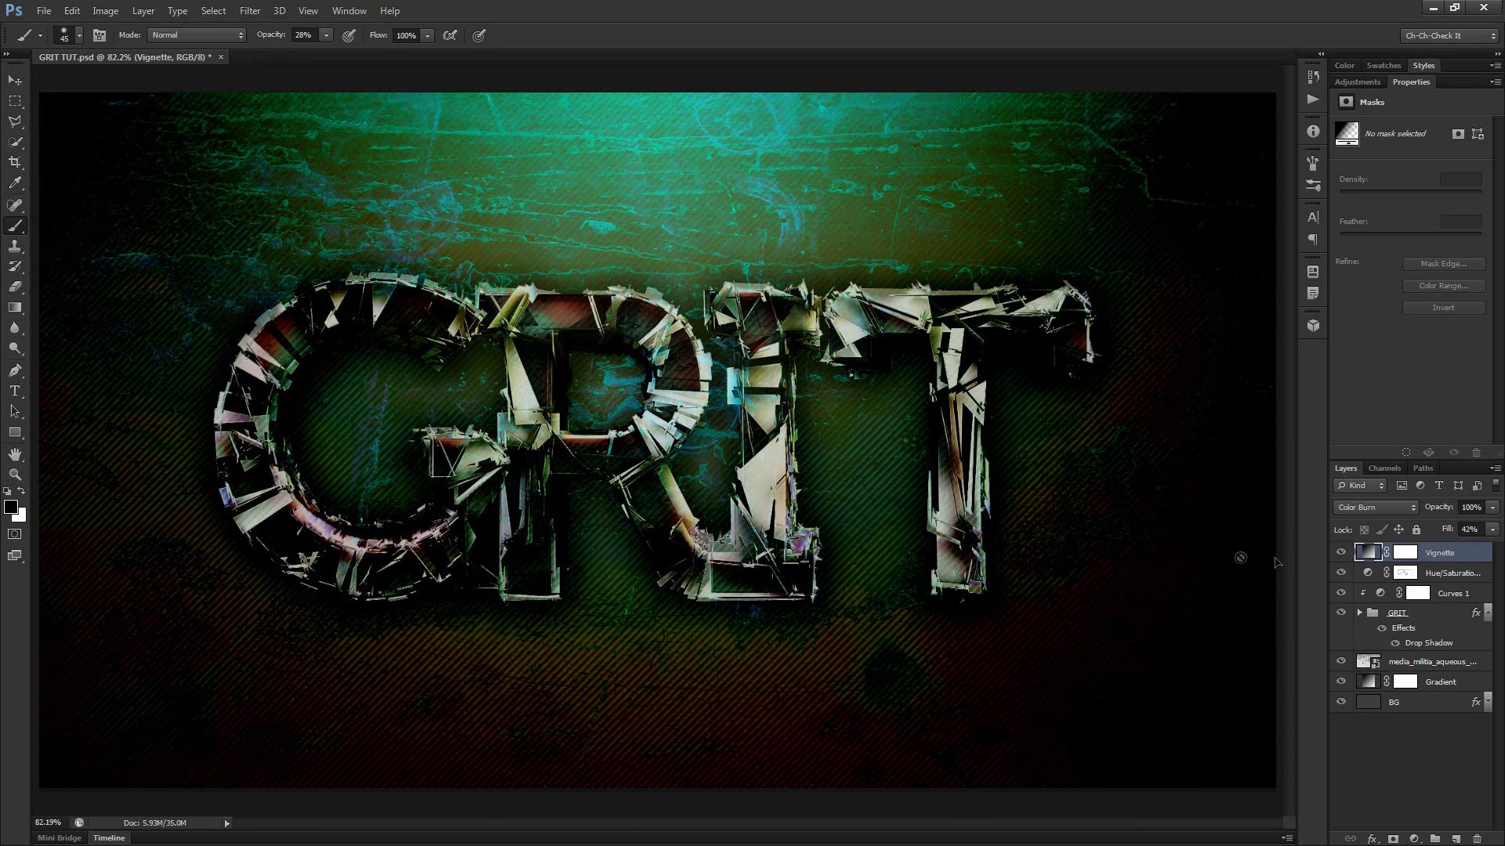
left_click(1454, 838)
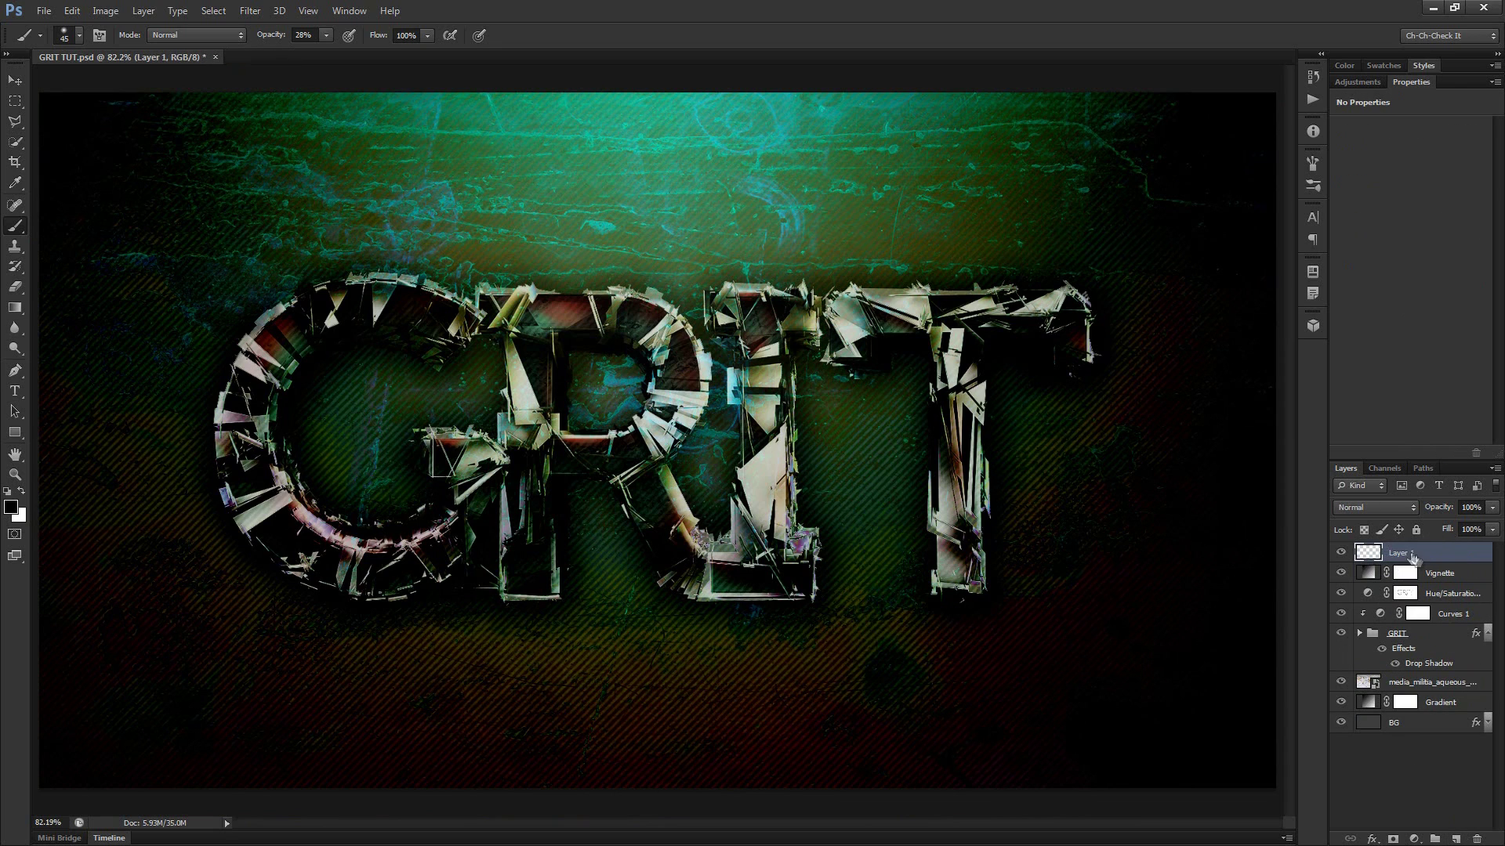
double_click(1405, 554)
type("Noise")
key("Return")
key("alt+BackSpace")
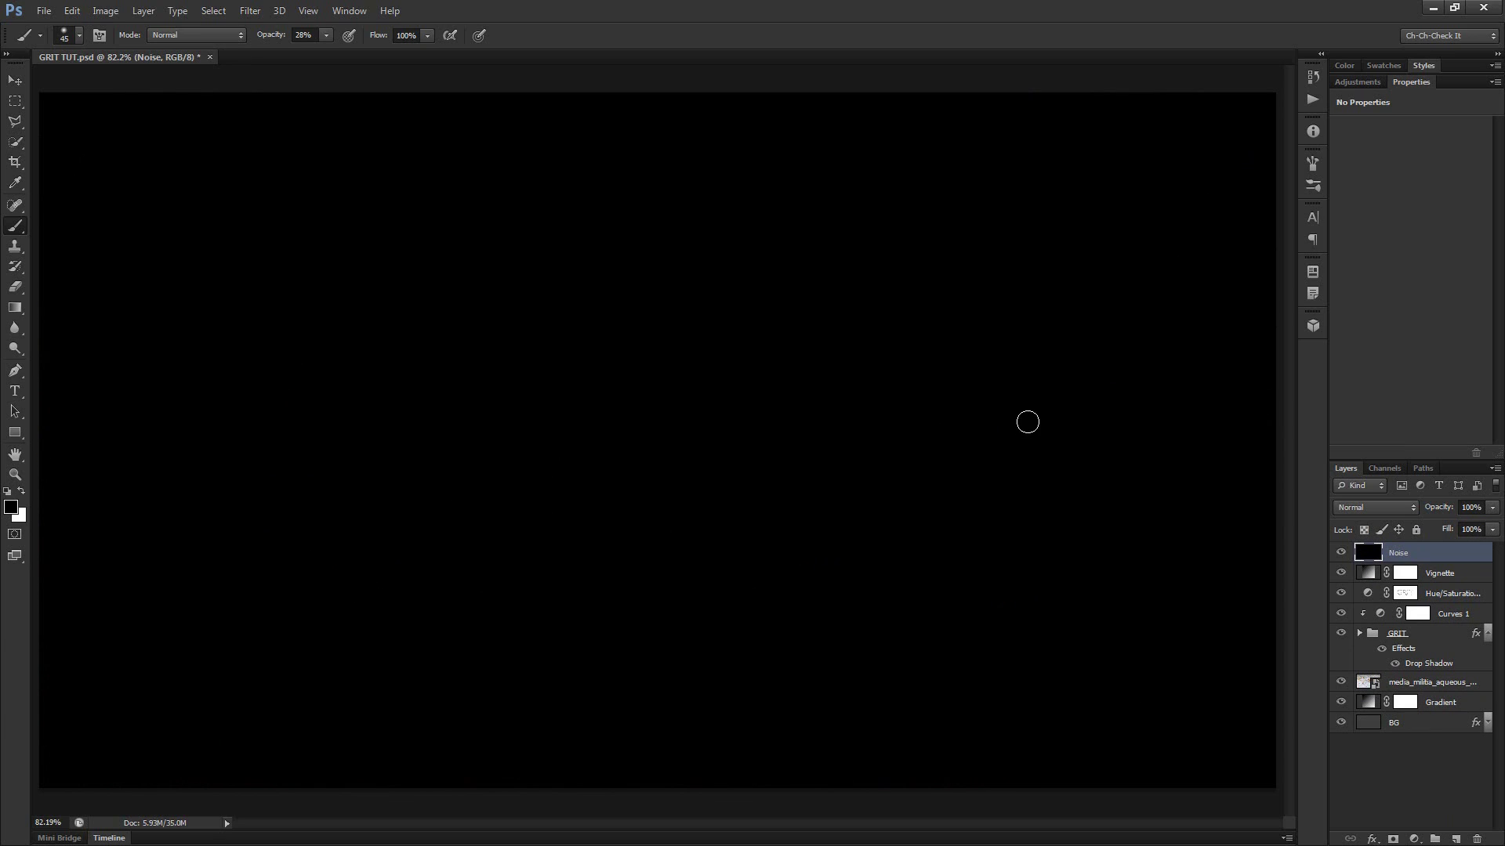
Render clouds on the Noise layer
left_click(250, 10)
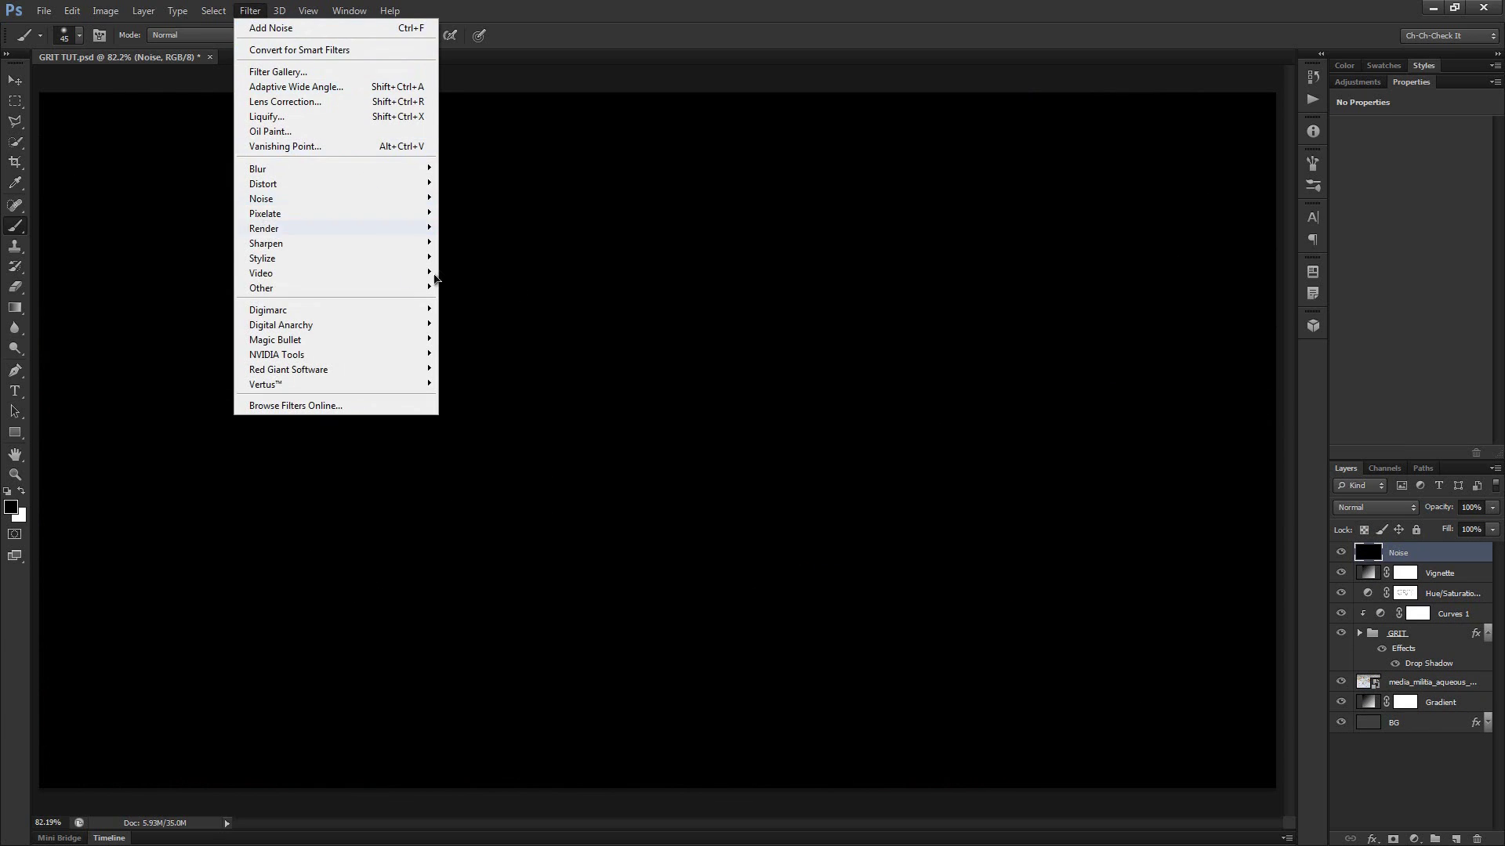
mouse_move(280, 228)
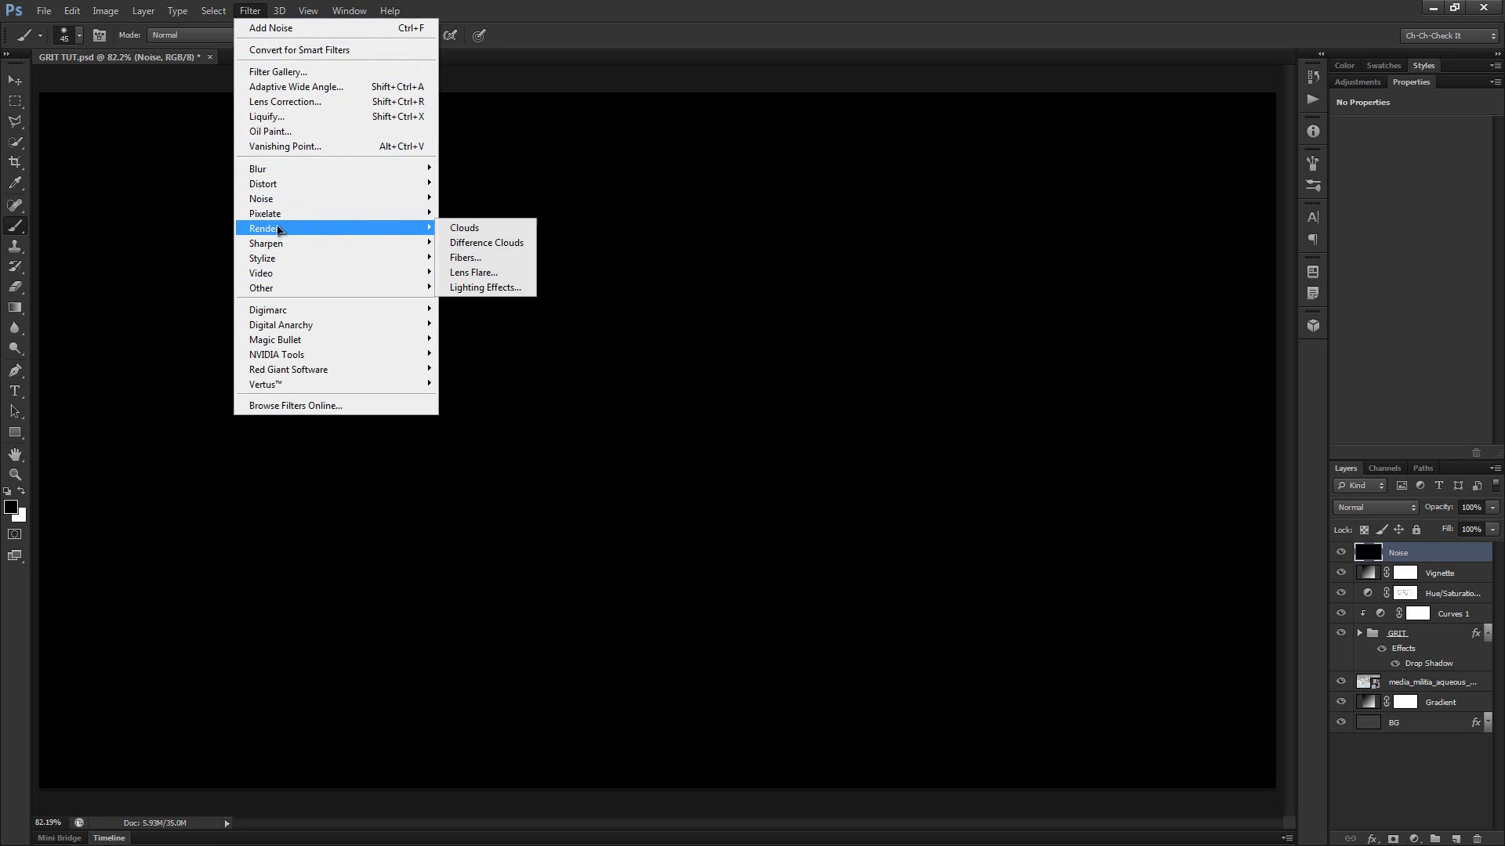
left_click(480, 228)
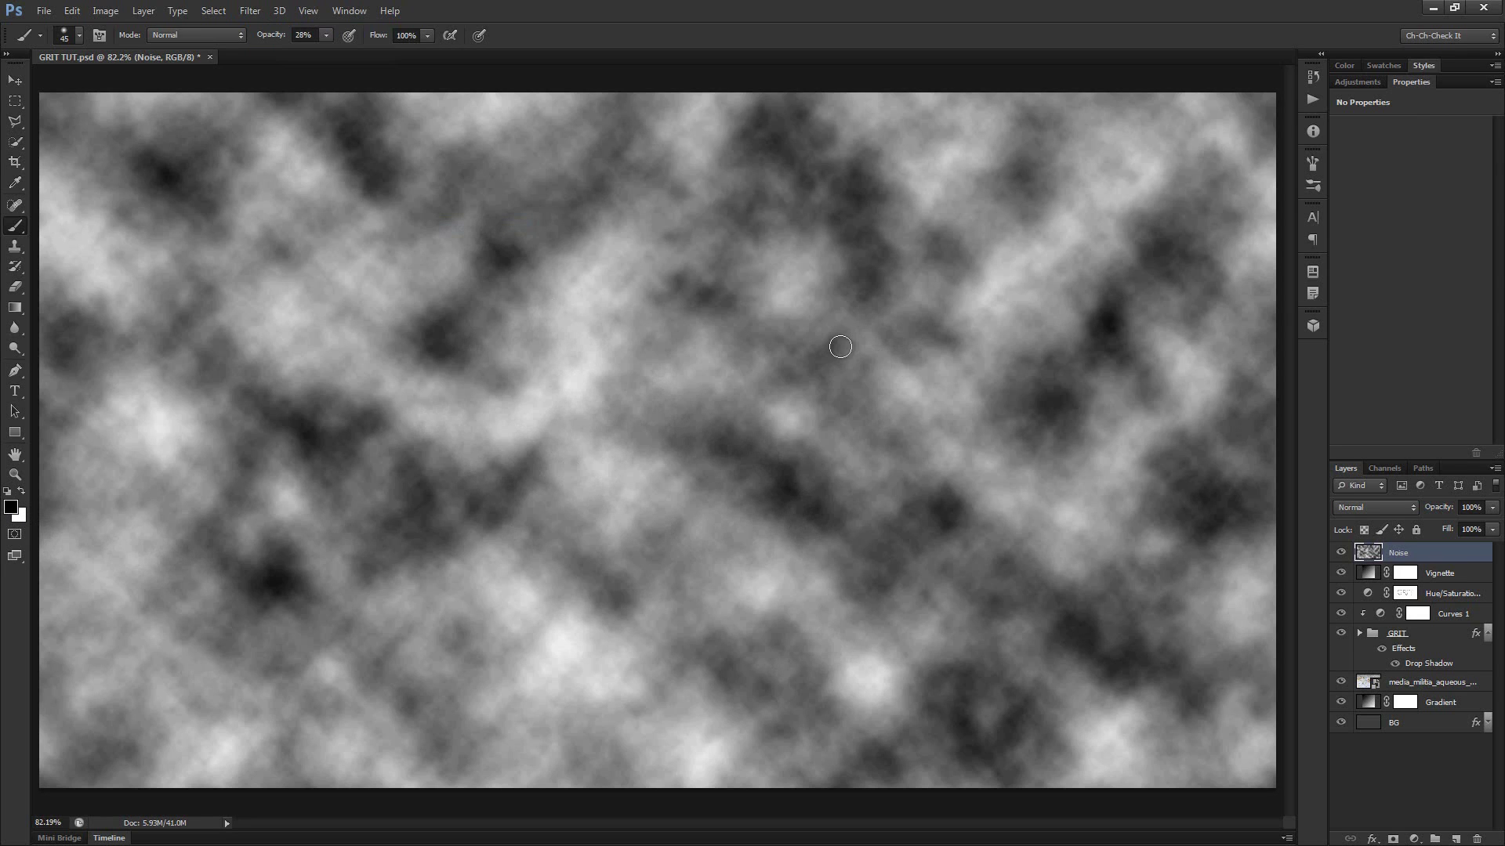
Apply Add Noise to the clouds with an amount of 65%, Uniform distribution and Monochromatic enabled
left_click(250, 11)
mouse_move(290, 198)
left_click(510, 201)
left_click_drag(762, 179, 699, 235)
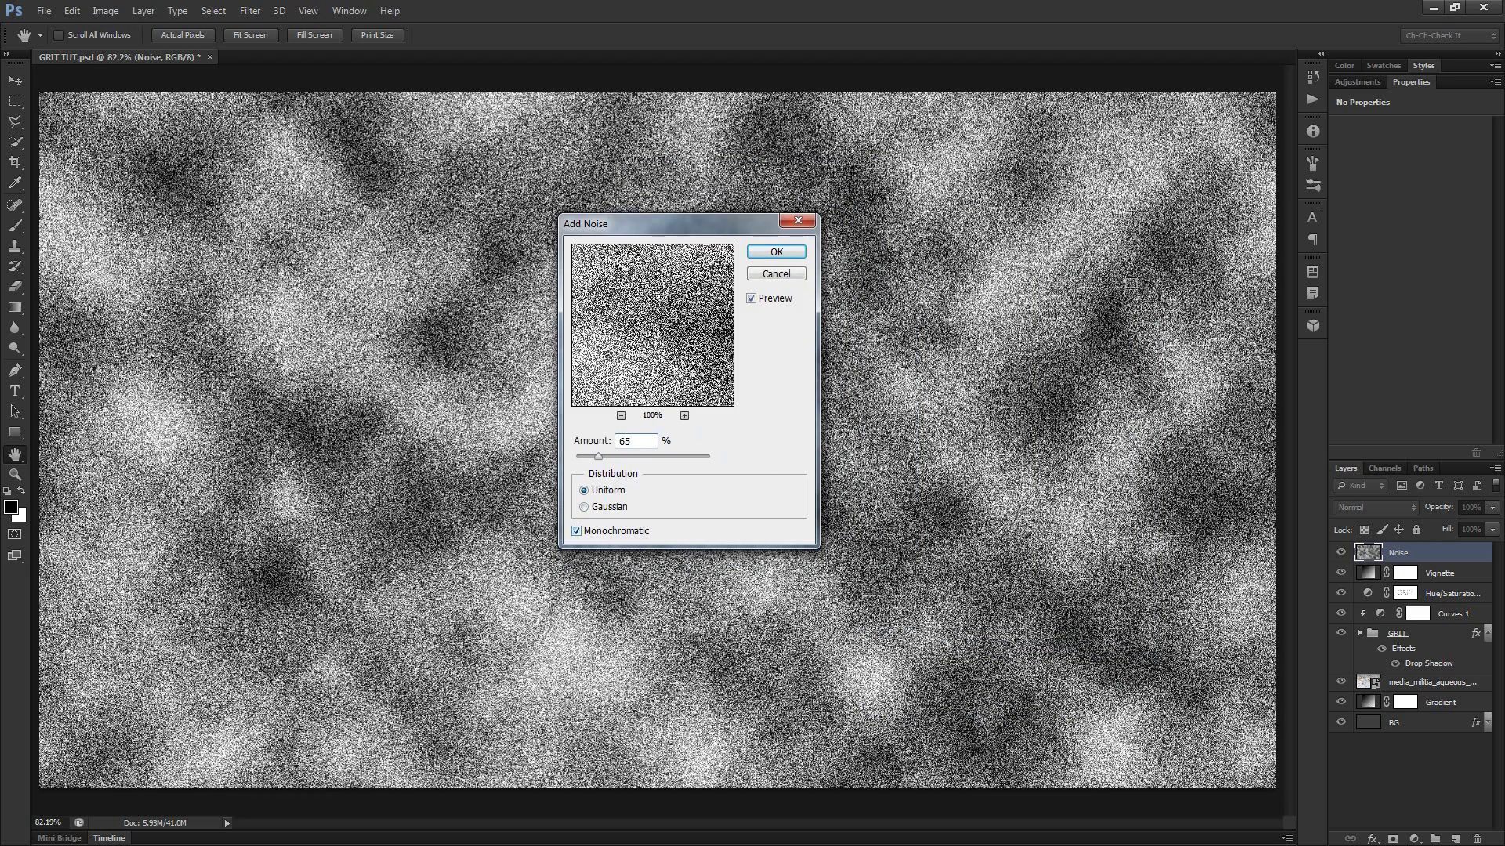
left_click(776, 252)
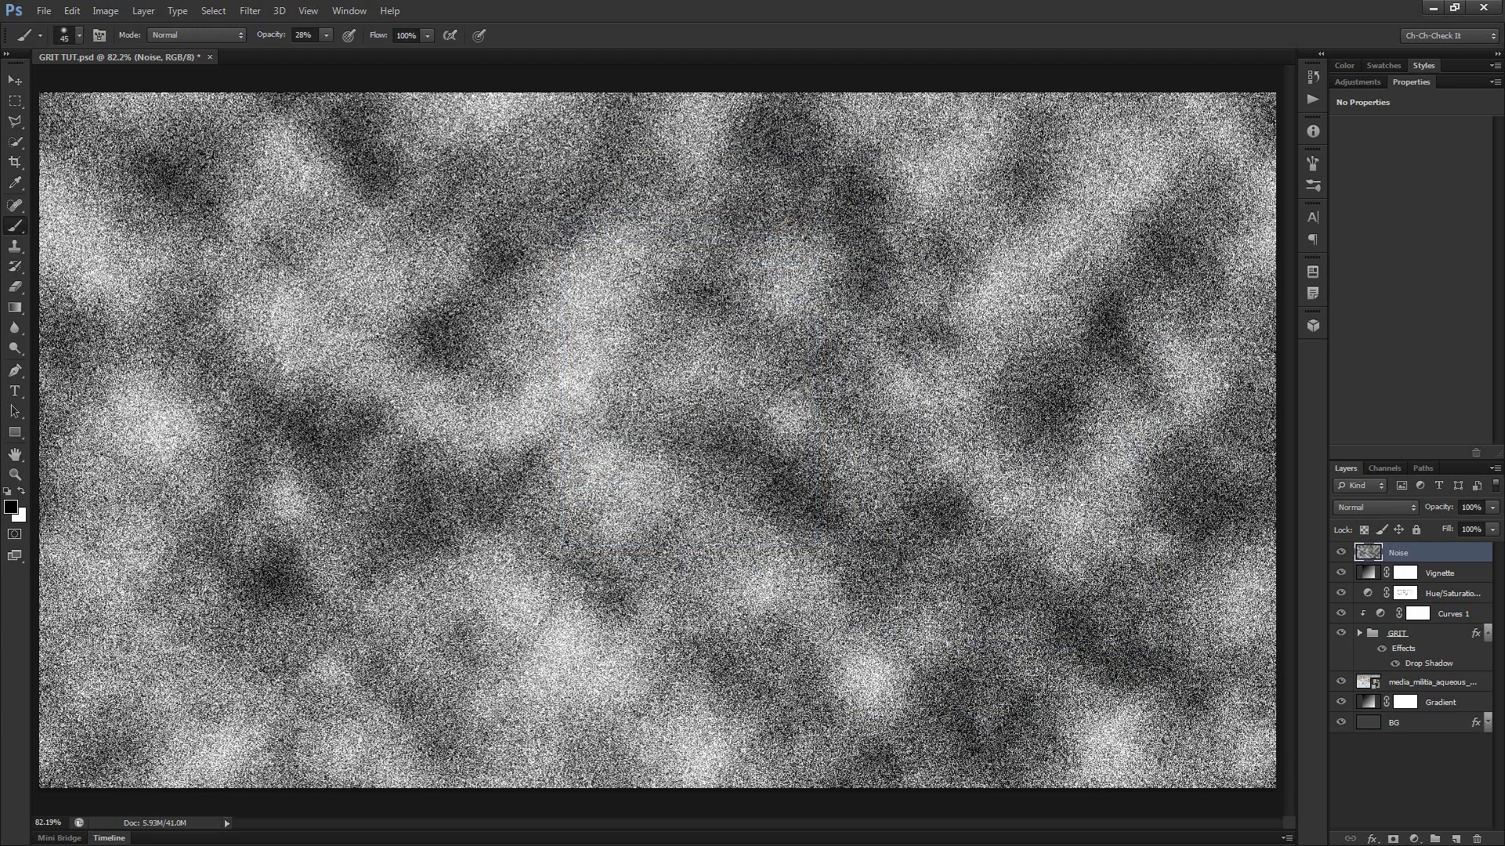
Set the Noise layer's blend mode to Overlay and its fill to 55%
left_click(1383, 510)
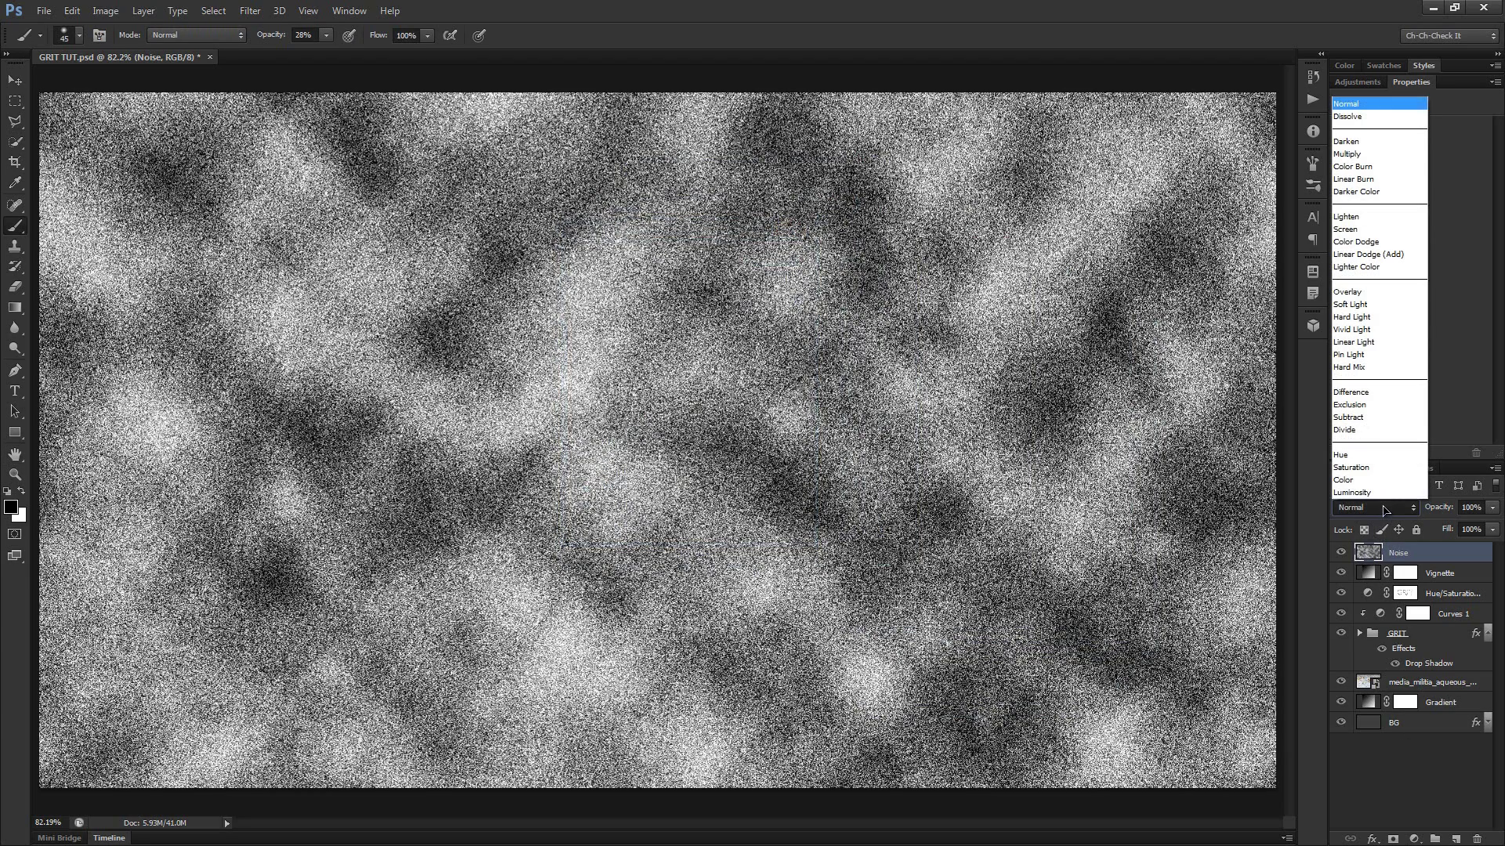
left_click(1371, 294)
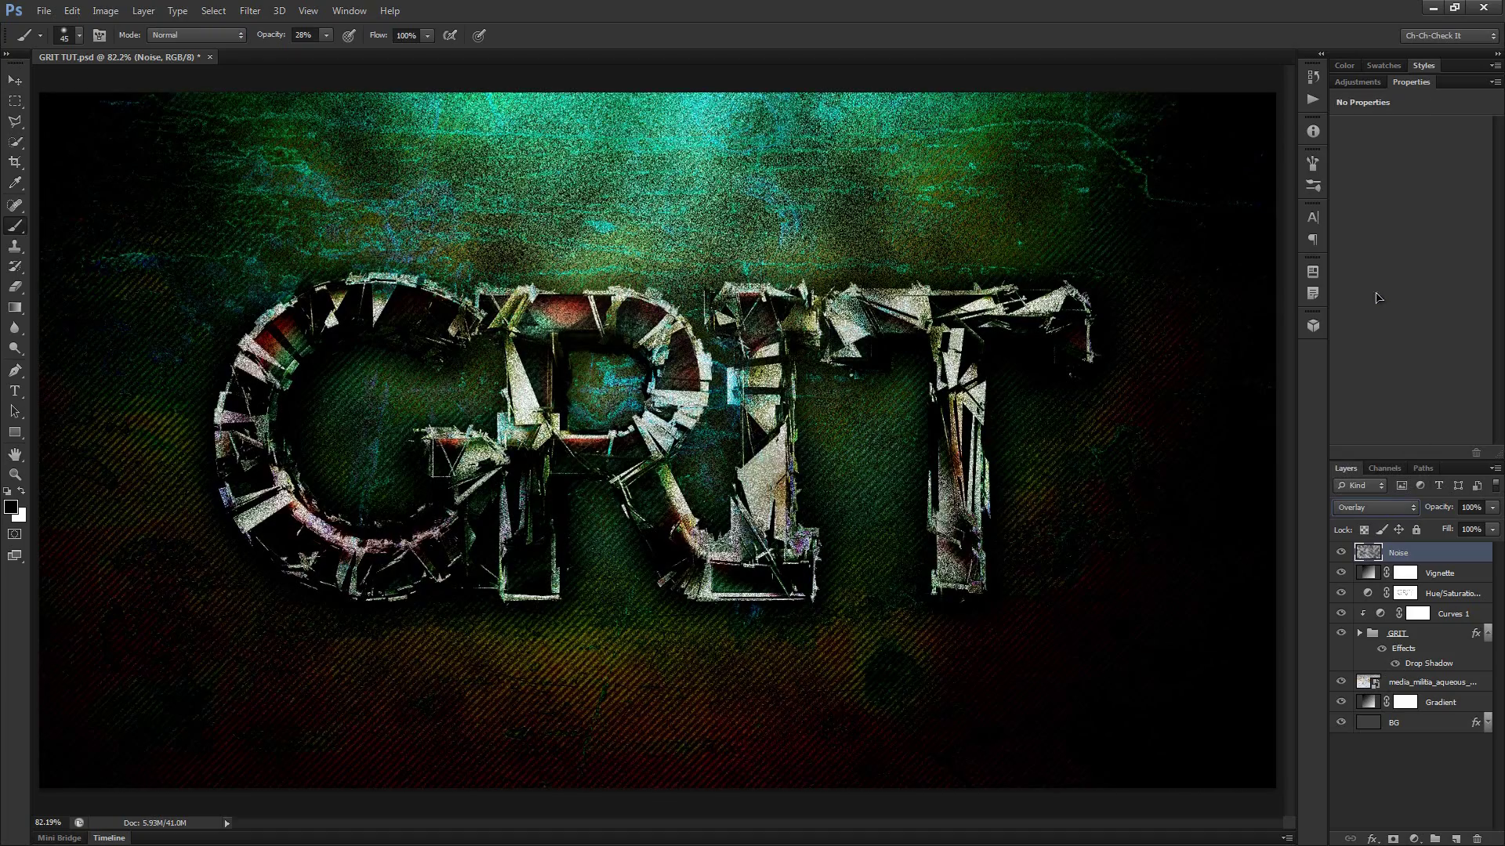
left_click(1465, 529)
type("55")
key("Return")
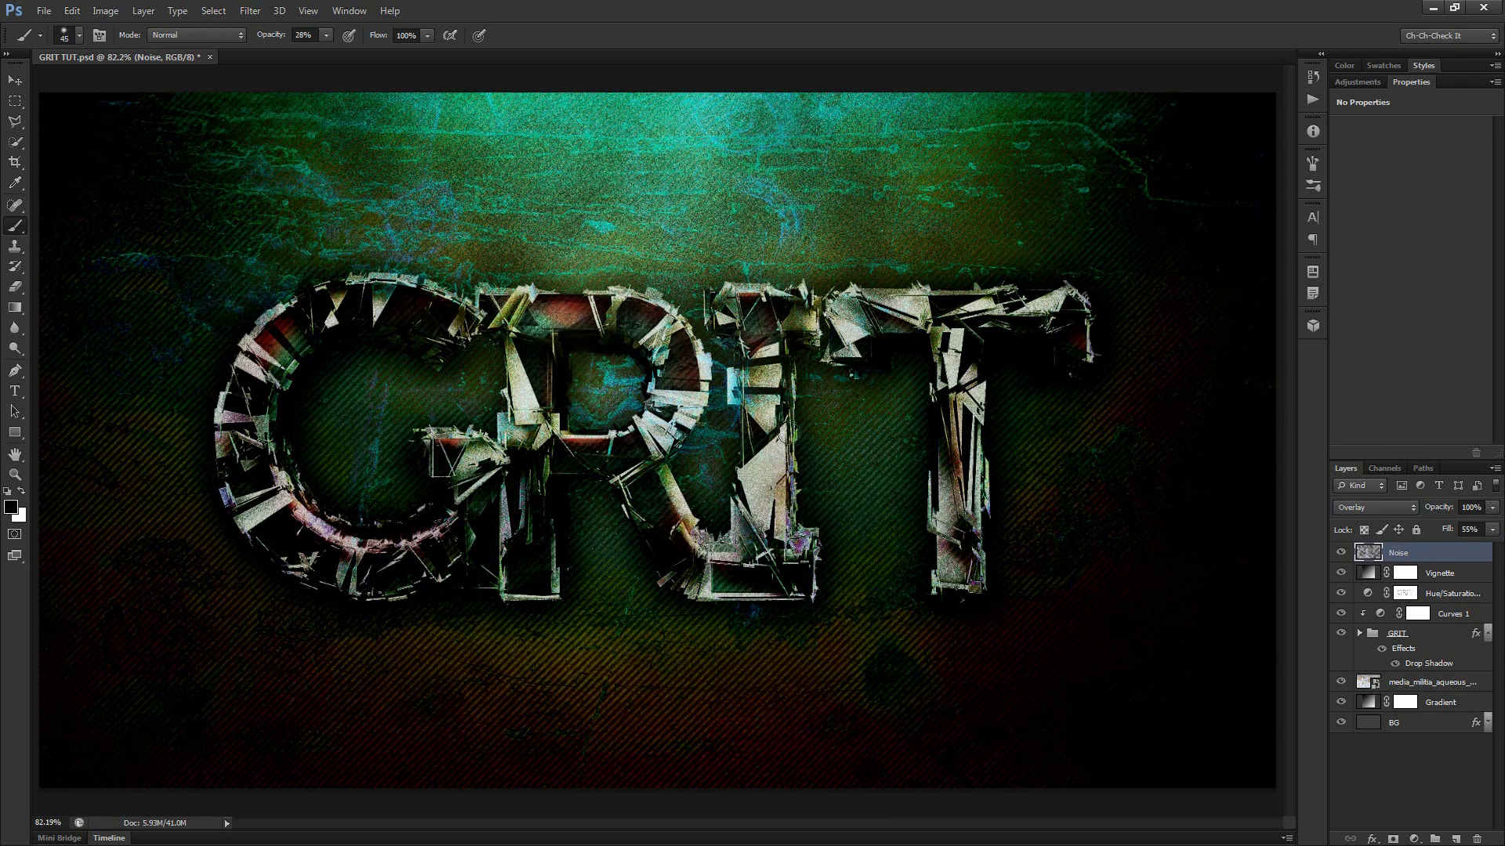
Switch to the Move tool and view the finished GRIT artwork in full screen mode, fitted to the screen
left_click_drag(268, 40, 461, 50)
key("v")
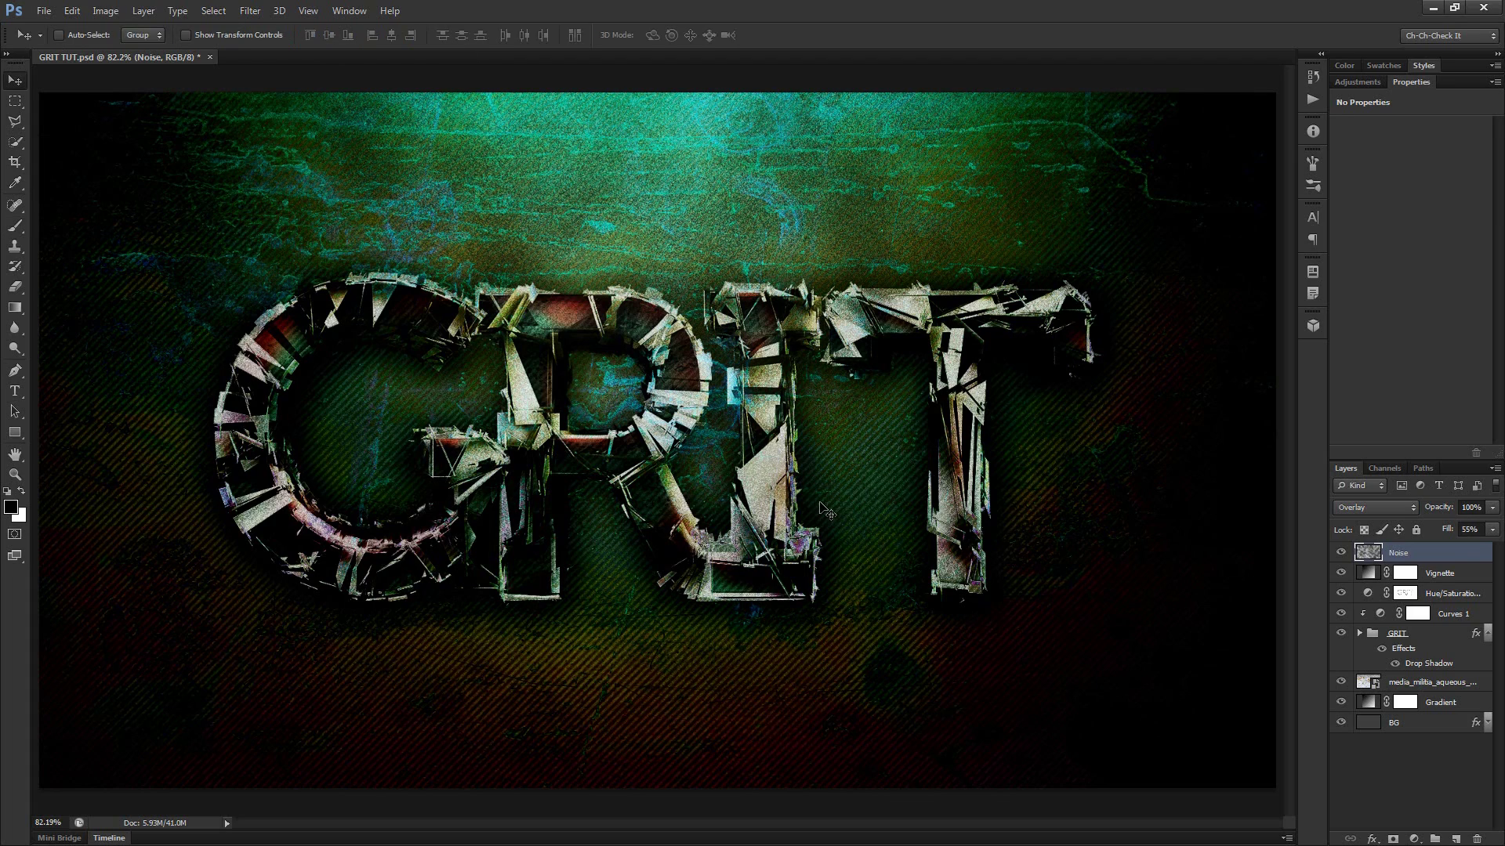
key("f")
key("f")
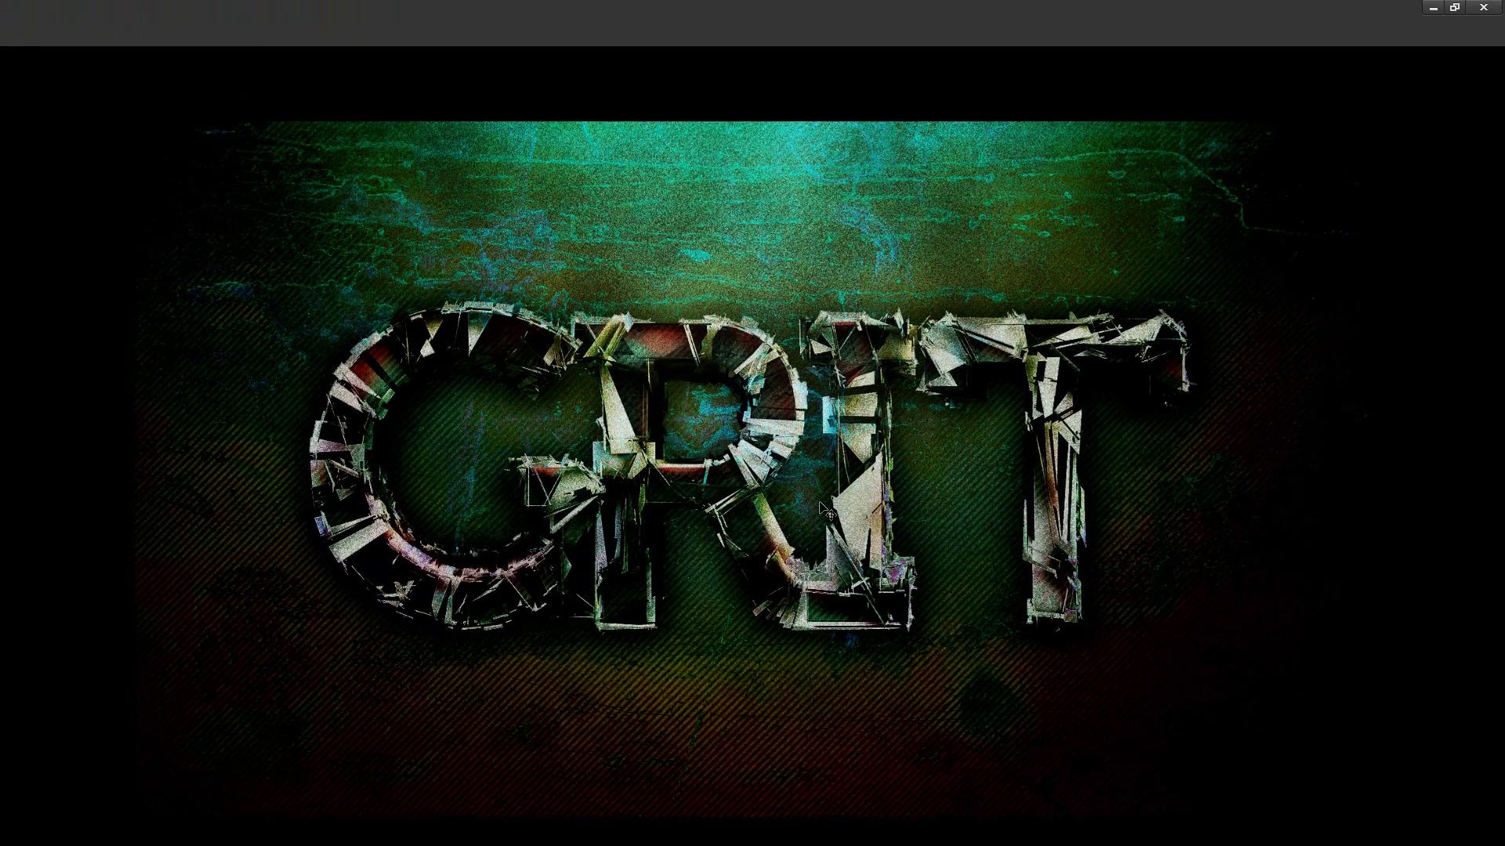
key("f")
key("ctrl+0")
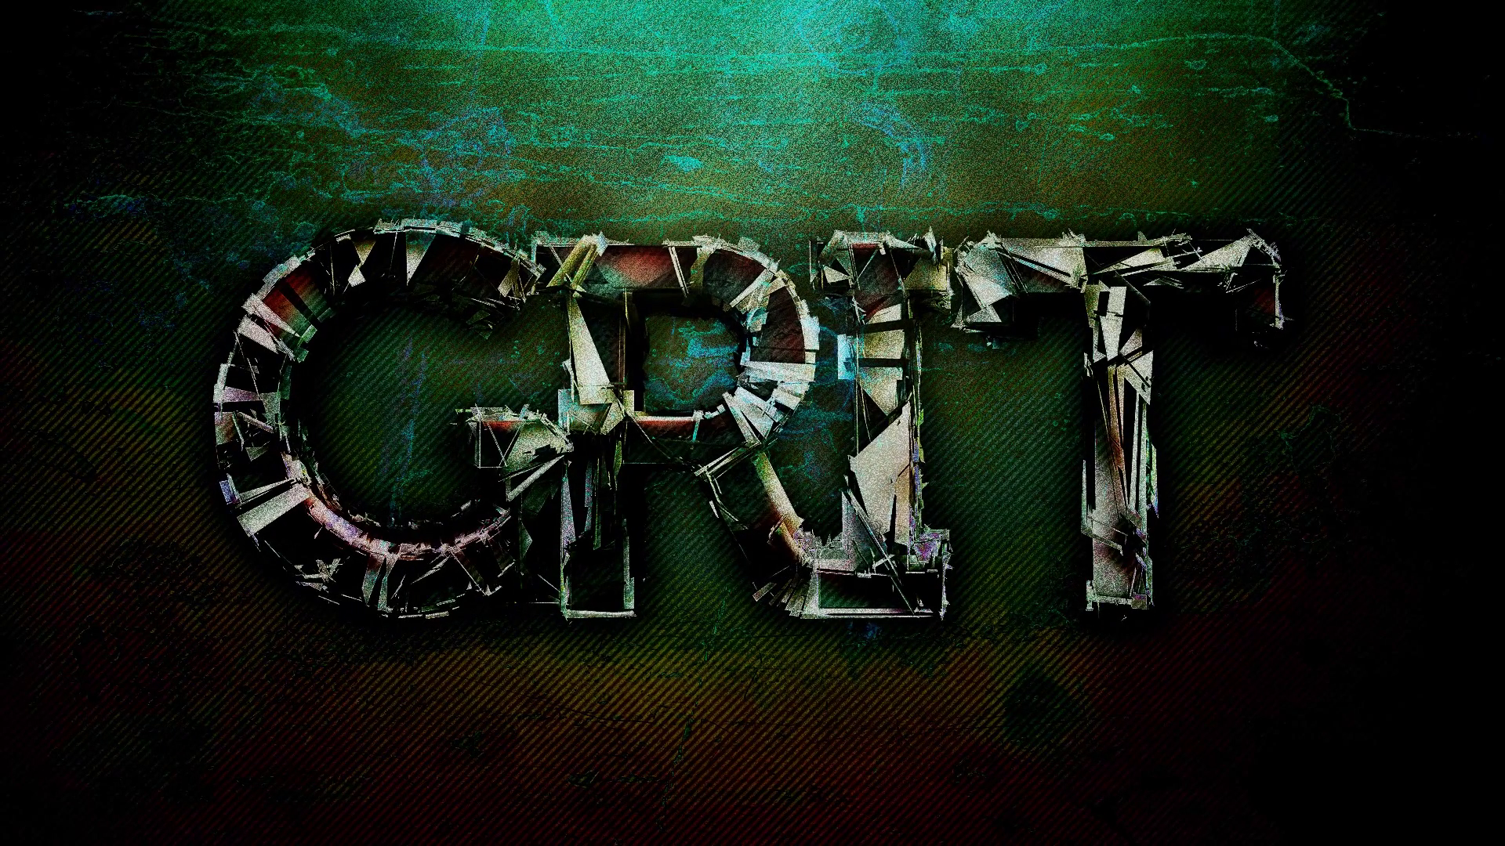